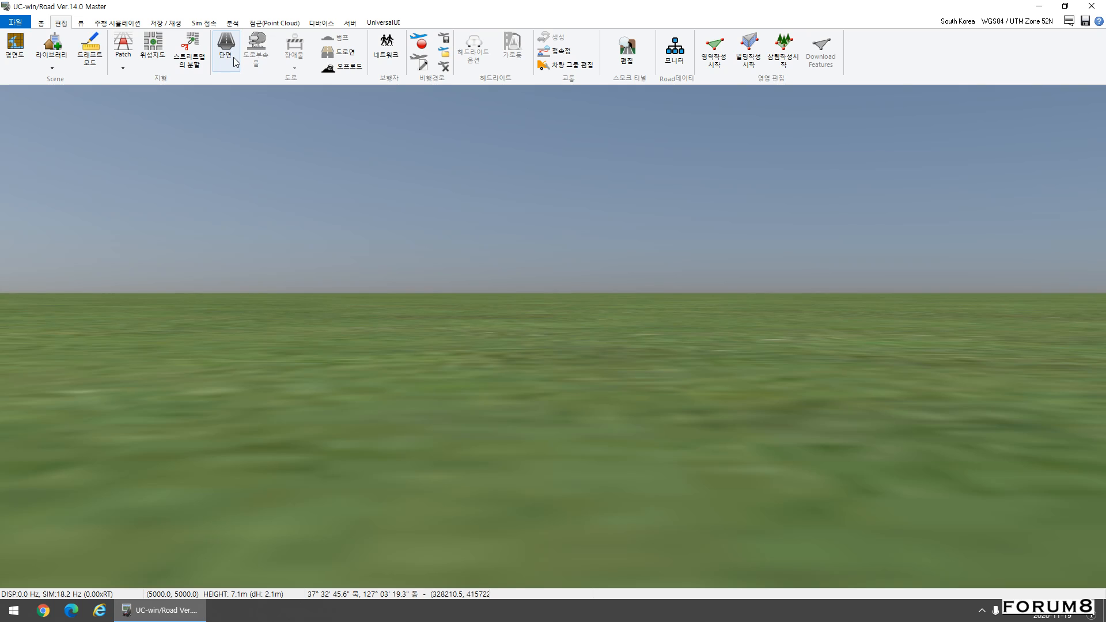
Step: Create a new road cross-section from the section list
{"action": "left_click", "coordinate": [227, 49]}
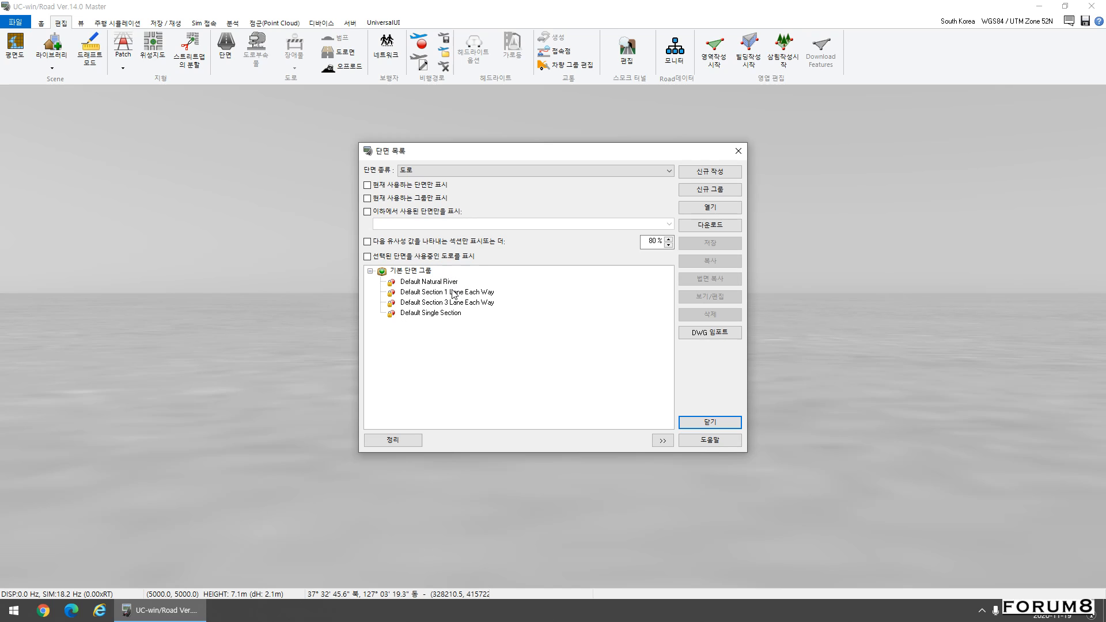
{"action": "left_click", "coordinate": [717, 173]}
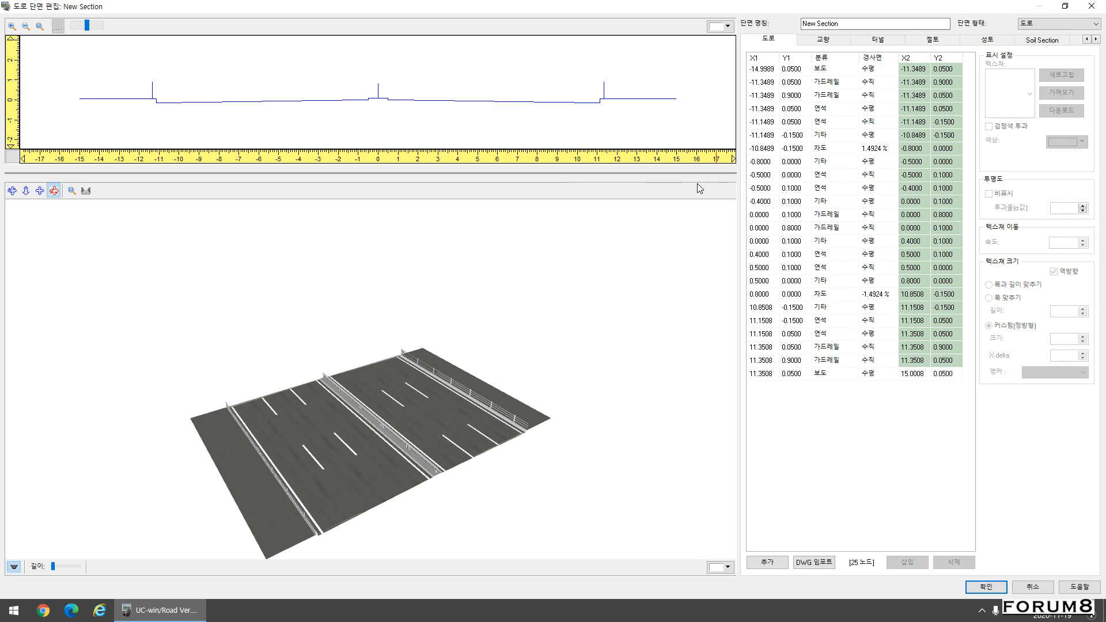
{"action": "left_click_drag", "start_coordinate": [566, 345], "coordinate": [447, 355]}
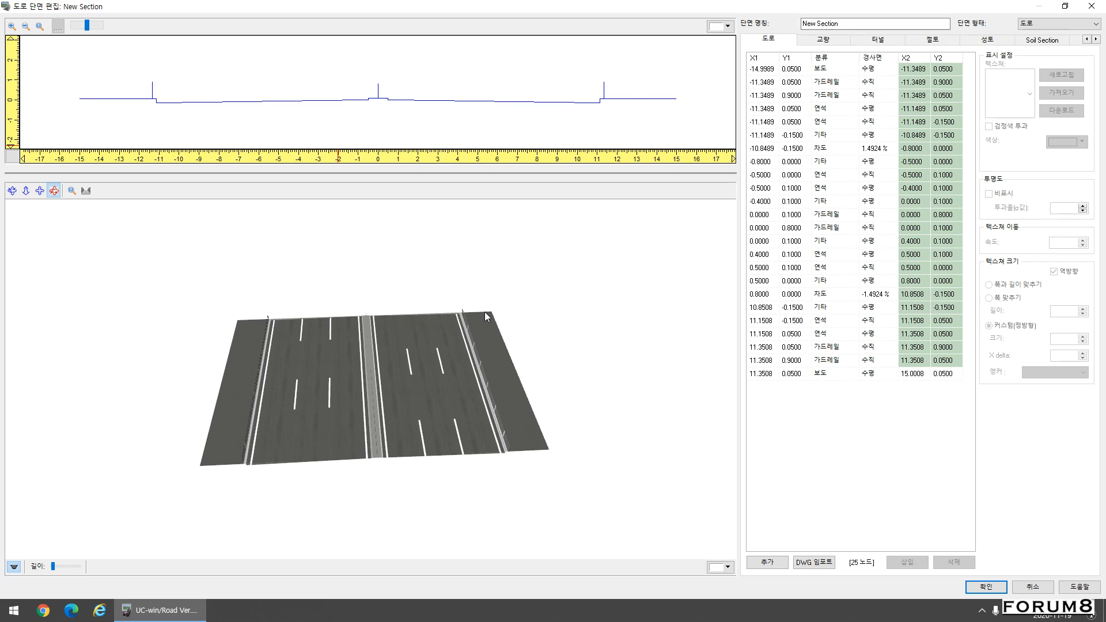
Step: Open the lane details of the right-hand carriageway and insert a new lane at lane 1
{"action": "left_click", "coordinate": [487, 109]}
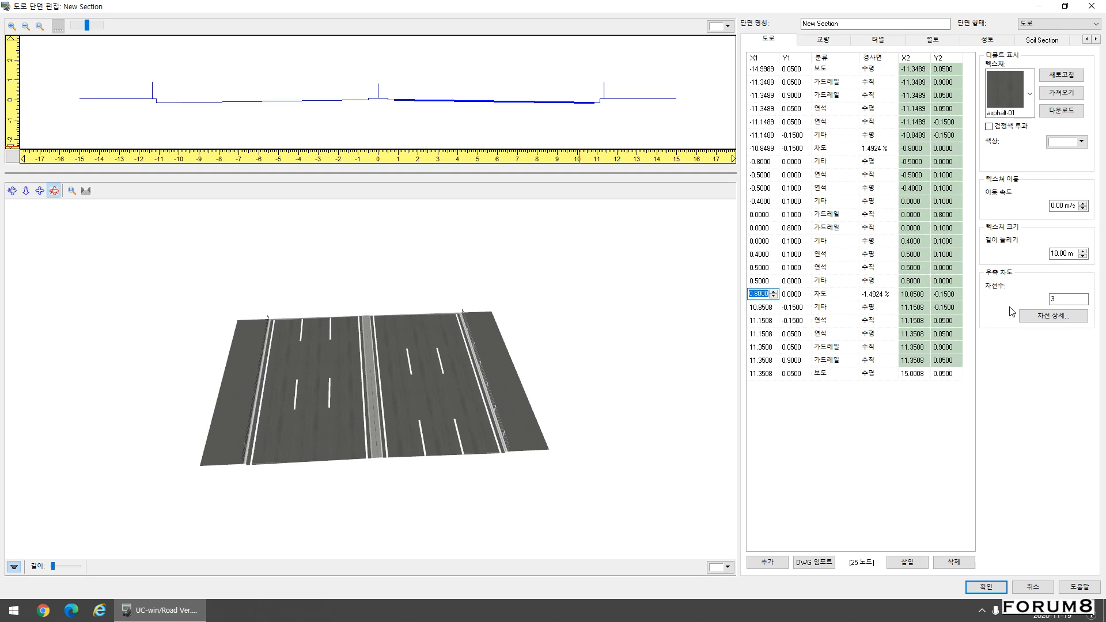
{"action": "left_click", "coordinate": [1047, 317]}
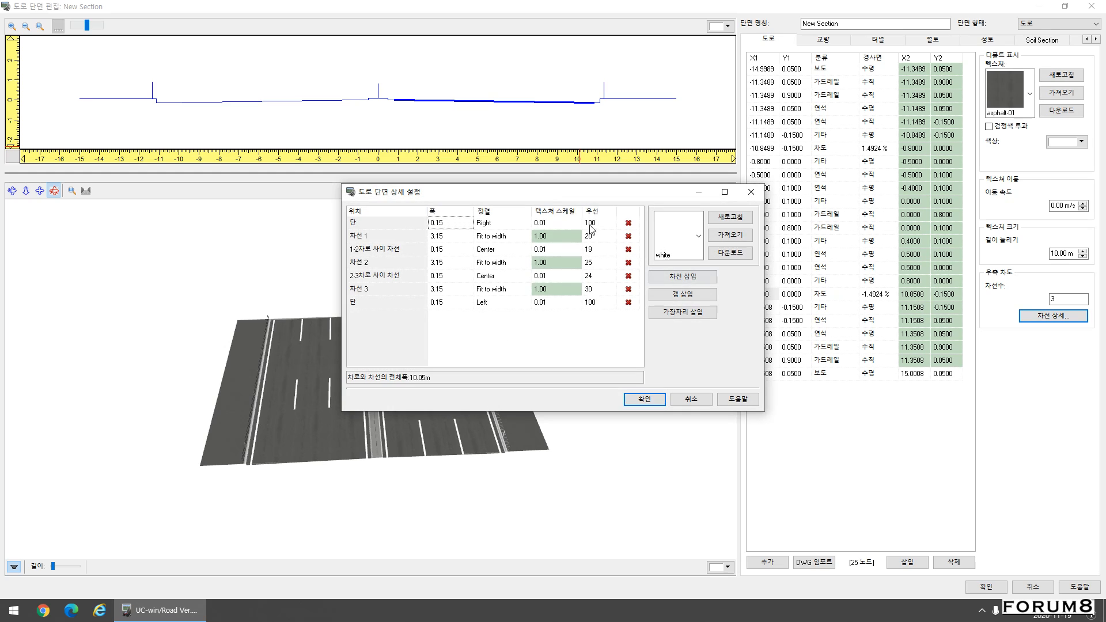
{"action": "left_click_drag", "start_coordinate": [543, 193], "coordinate": [726, 176]}
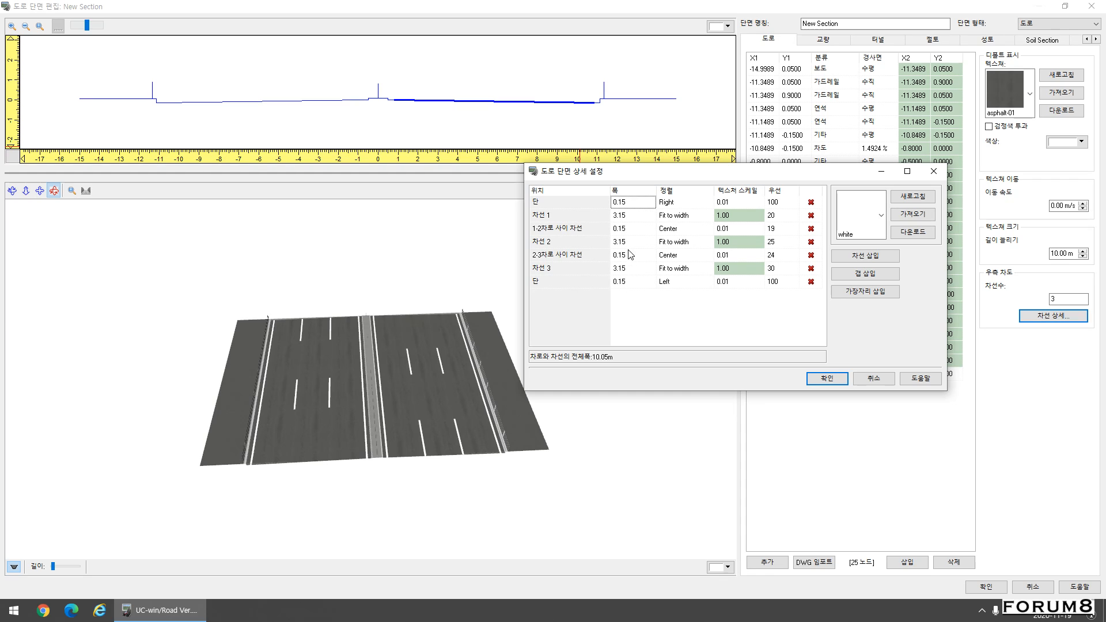
{"action": "left_click", "coordinate": [631, 216]}
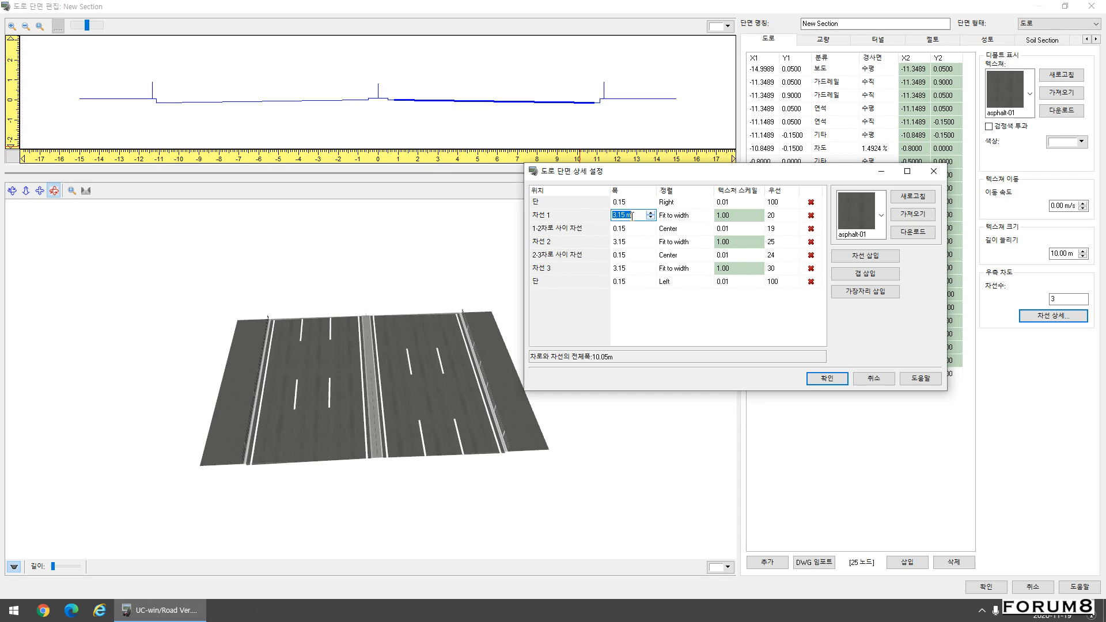
{"action": "left_click", "coordinate": [862, 276]}
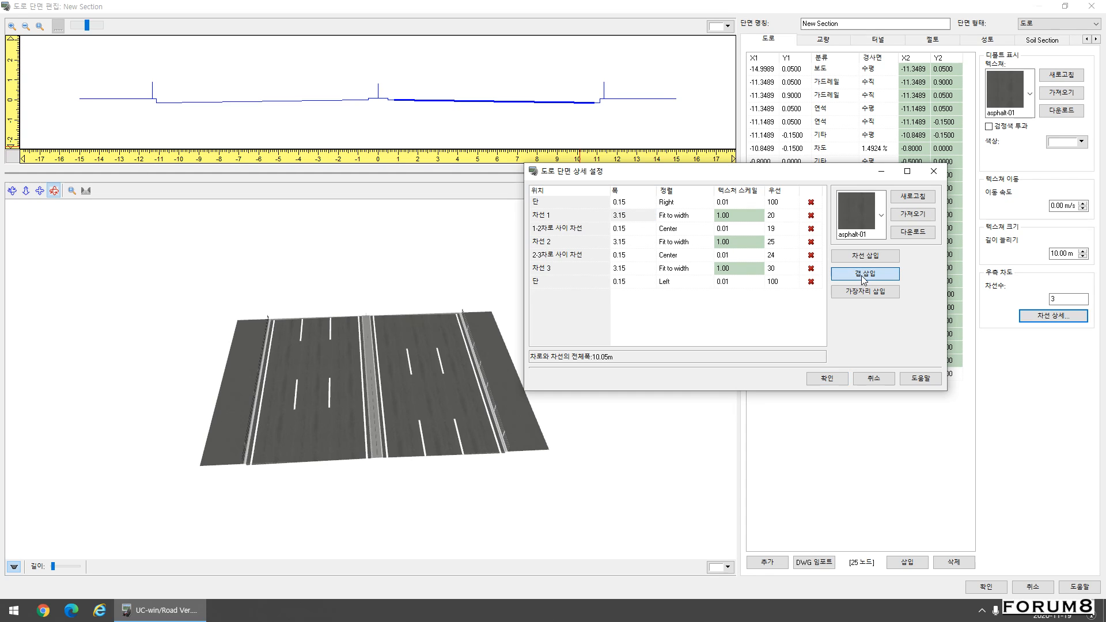
{"action": "left_click", "coordinate": [865, 255]}
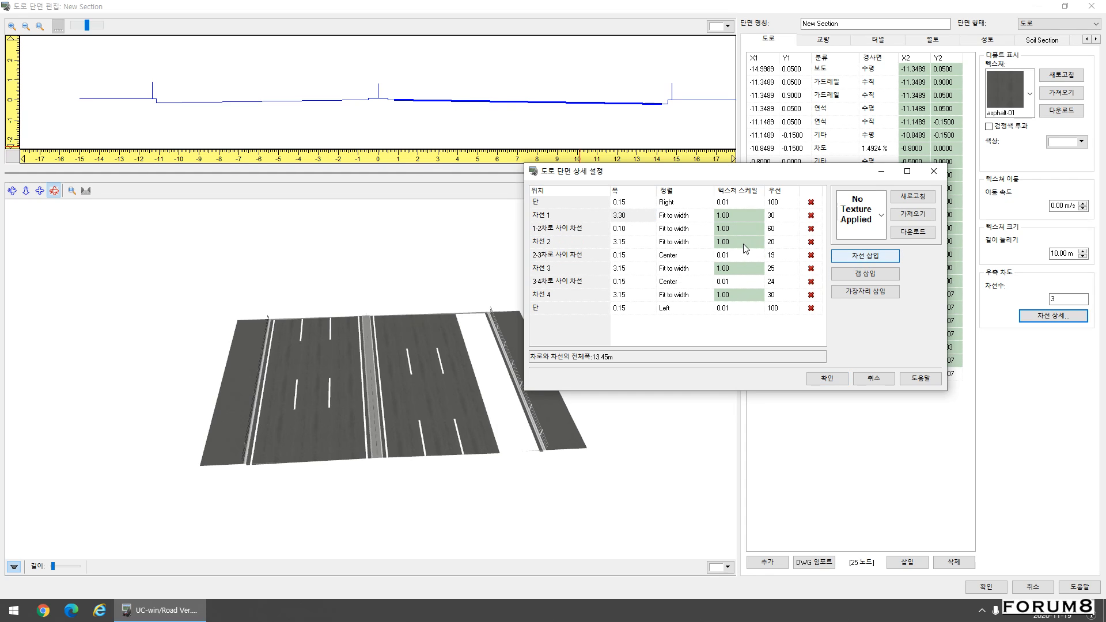
Step: Apply the asphalt-01 texture to the inserted lane 1 and the white texture to the line between lanes 1 and 2
{"action": "left_click", "coordinate": [629, 216]}
{"action": "left_click", "coordinate": [862, 215]}
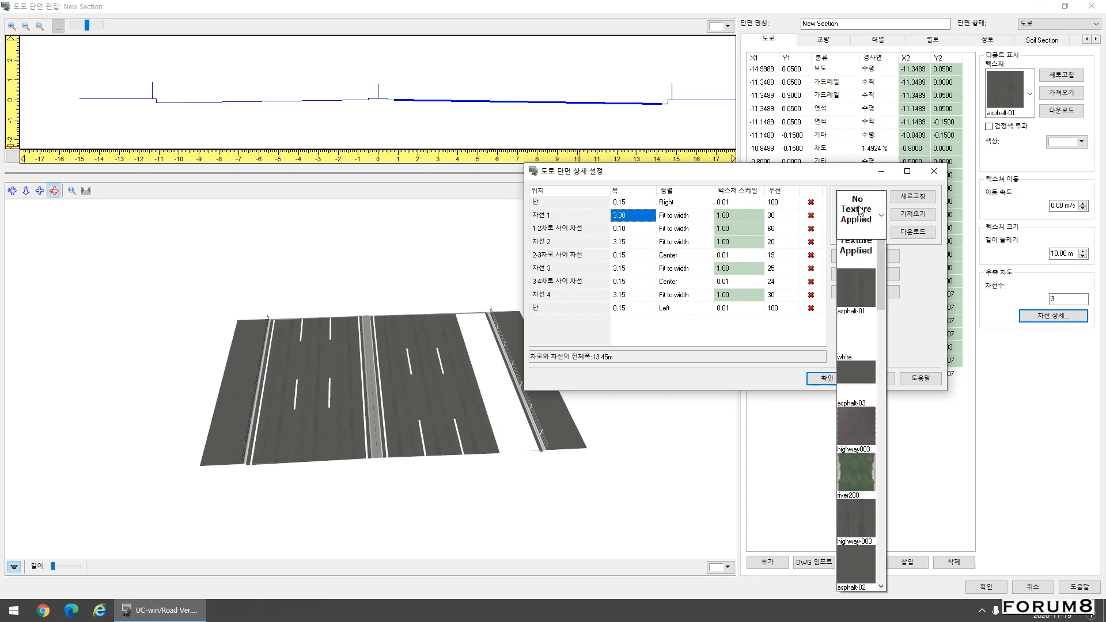
{"action": "left_click", "coordinate": [861, 293]}
{"action": "left_click", "coordinate": [689, 234]}
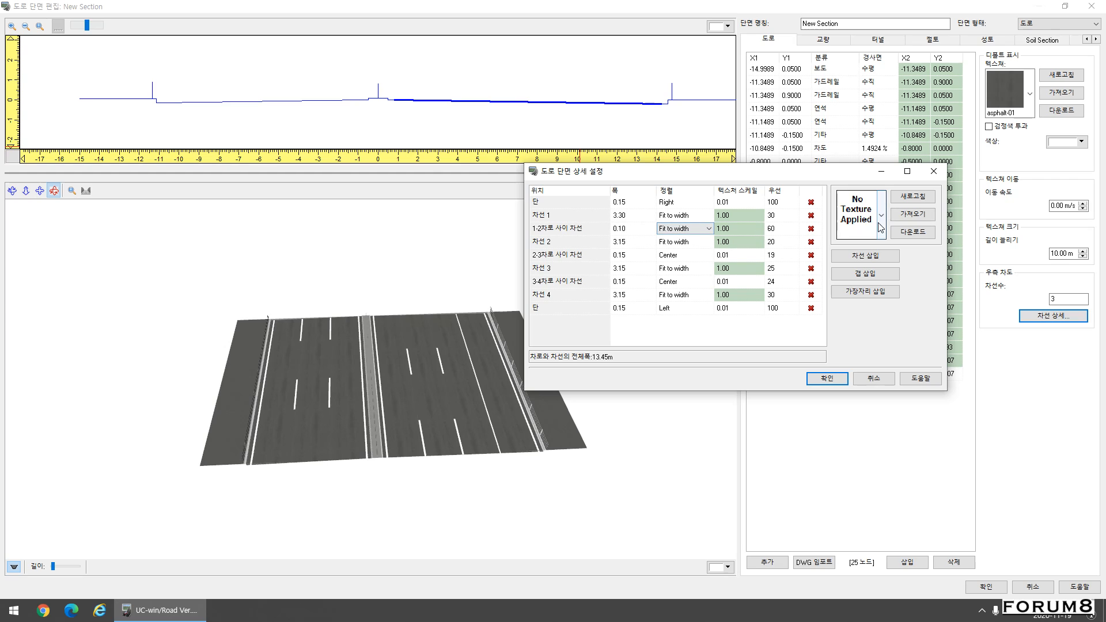
{"action": "left_click", "coordinate": [861, 216]}
{"action": "left_click", "coordinate": [864, 351]}
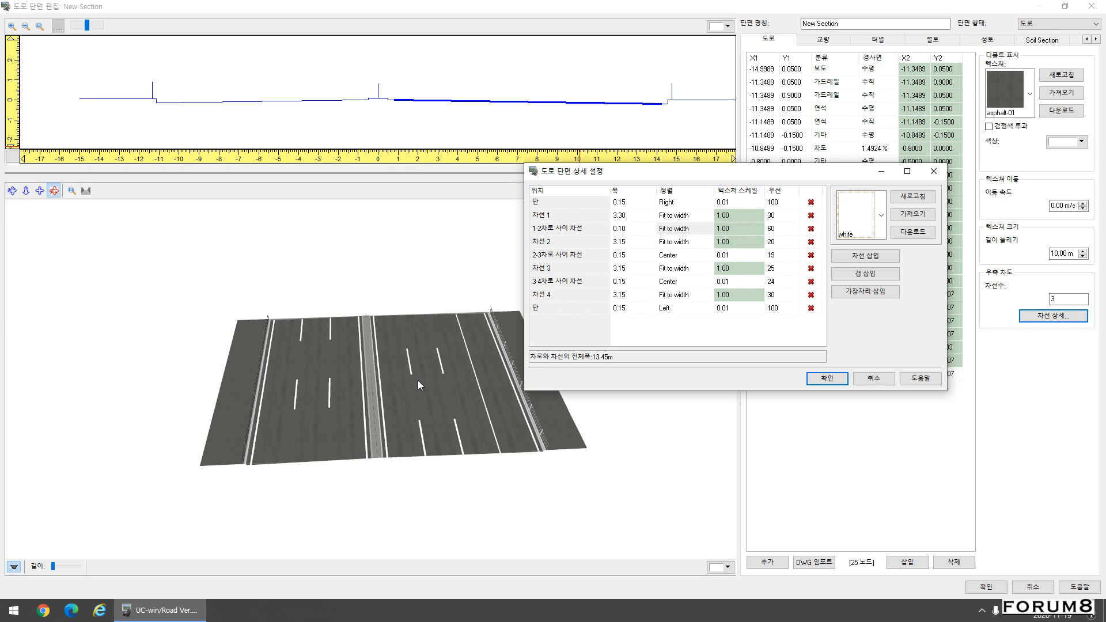
Step: Delete the inserted lane, the original first lane and their adjoining gaps, and accept the carriageway's lane details
{"action": "left_click", "coordinate": [811, 215]}
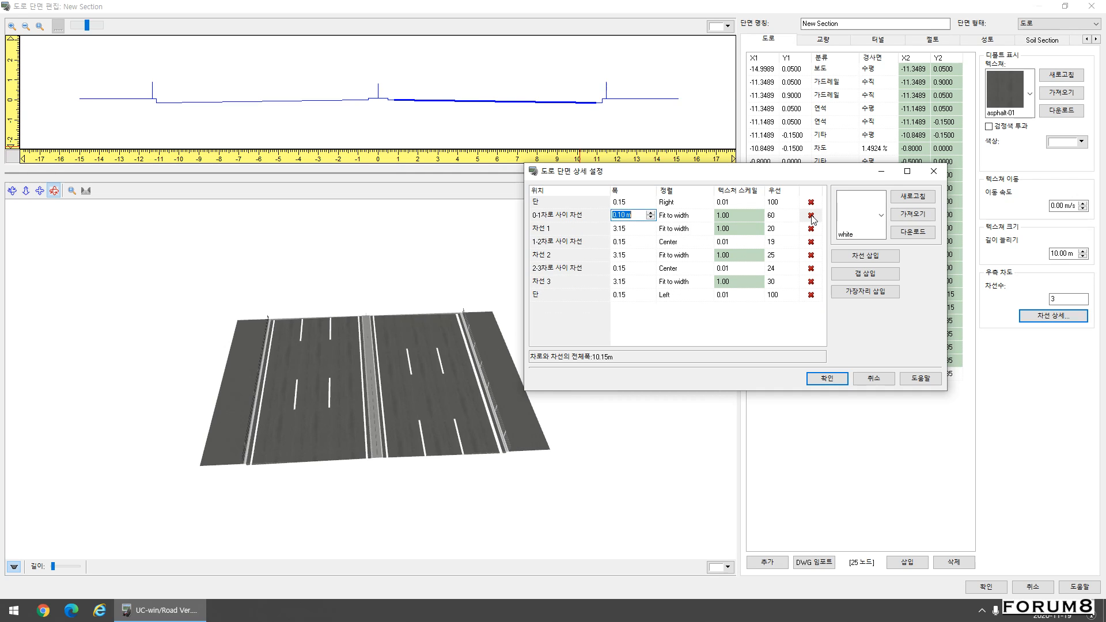
{"action": "left_click", "coordinate": [811, 216]}
{"action": "left_click", "coordinate": [811, 216]}
{"action": "left_click", "coordinate": [811, 215]}
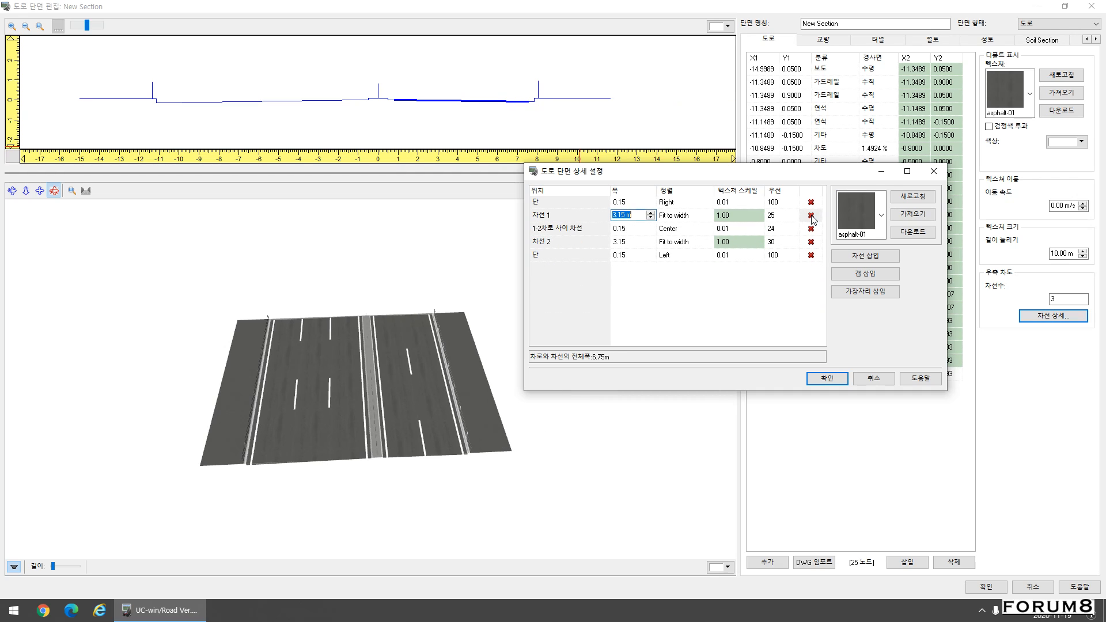
{"action": "left_click", "coordinate": [818, 381]}
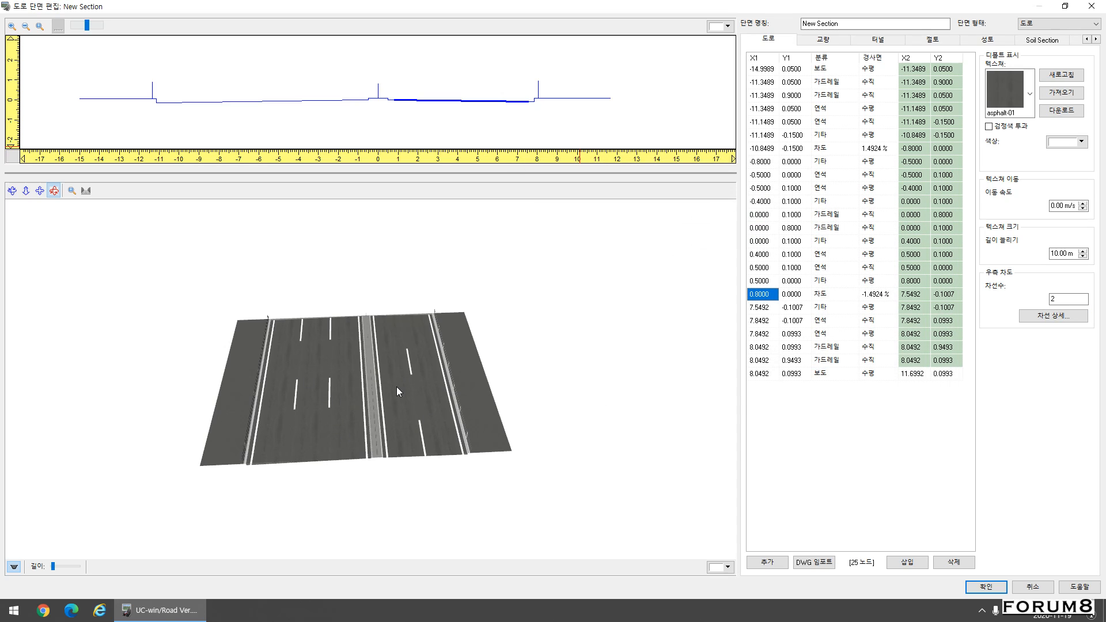
Step: Try X2 values of 102 and 5 for the outer edge of the right-hand sidewalk
{"action": "left_click_drag", "start_coordinate": [396, 386], "coordinate": [389, 374]}
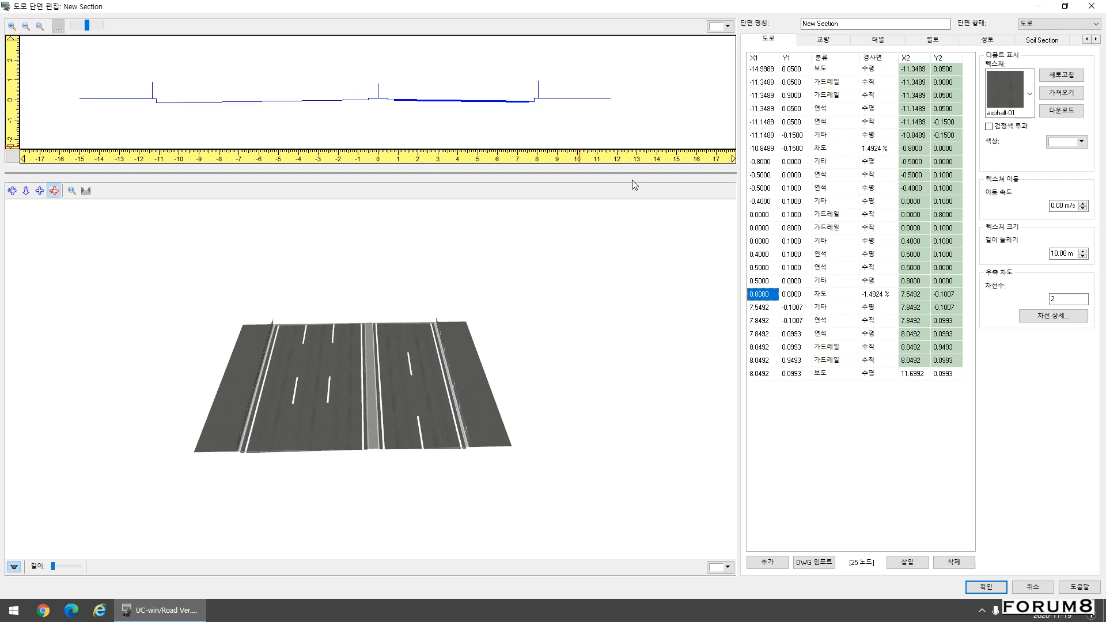
{"action": "left_click", "coordinate": [570, 100]}
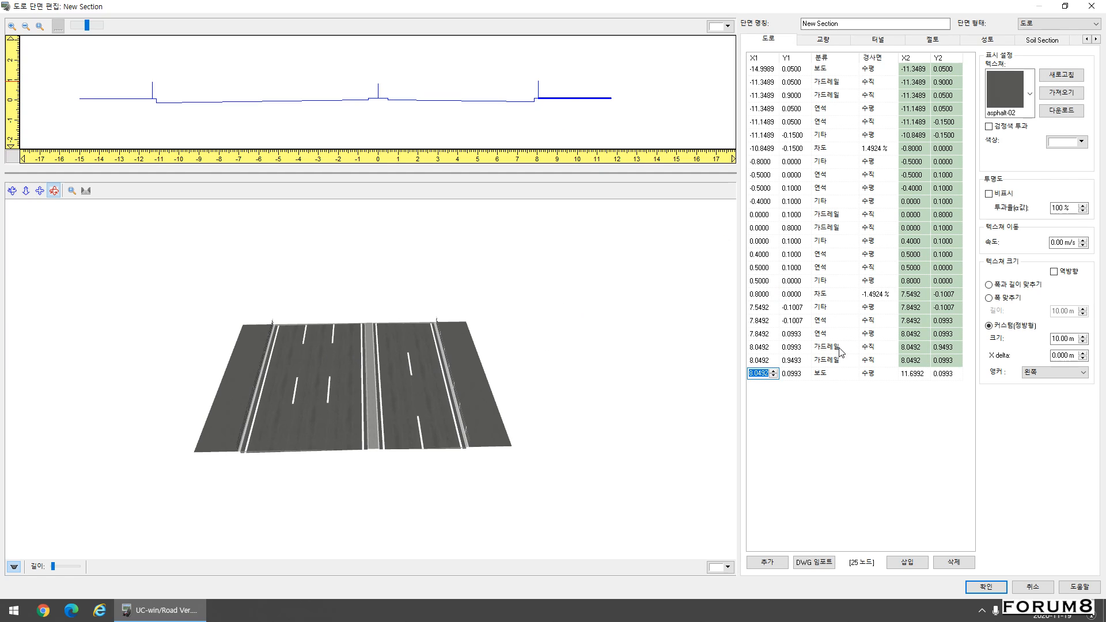
{"action": "left_click", "coordinate": [847, 376]}
{"action": "left_click", "coordinate": [916, 374]}
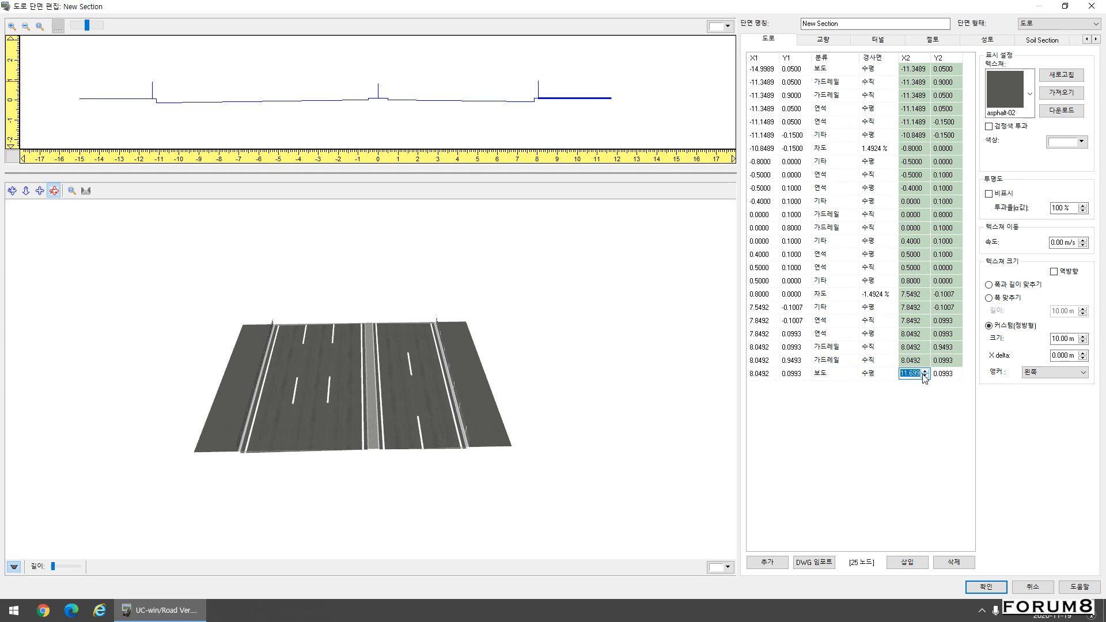
{"action": "left_click", "coordinate": [924, 371]}
{"action": "left_click", "coordinate": [925, 371]}
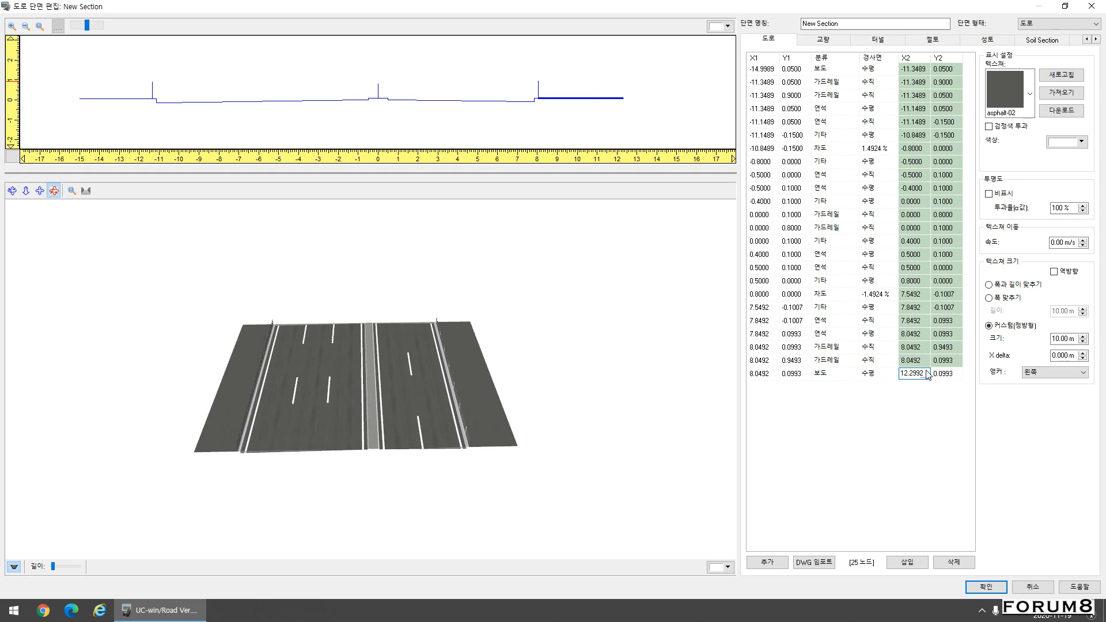
{"action": "type", "text": "102"}
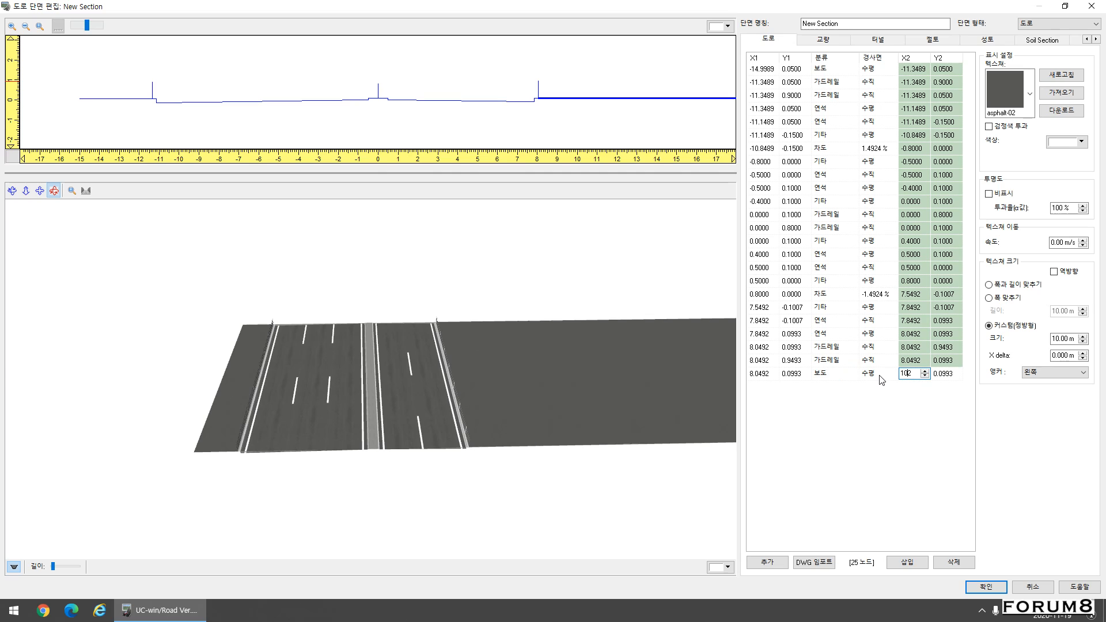
{"action": "key", "text": "Return"}
{"action": "type", "text": "5"}
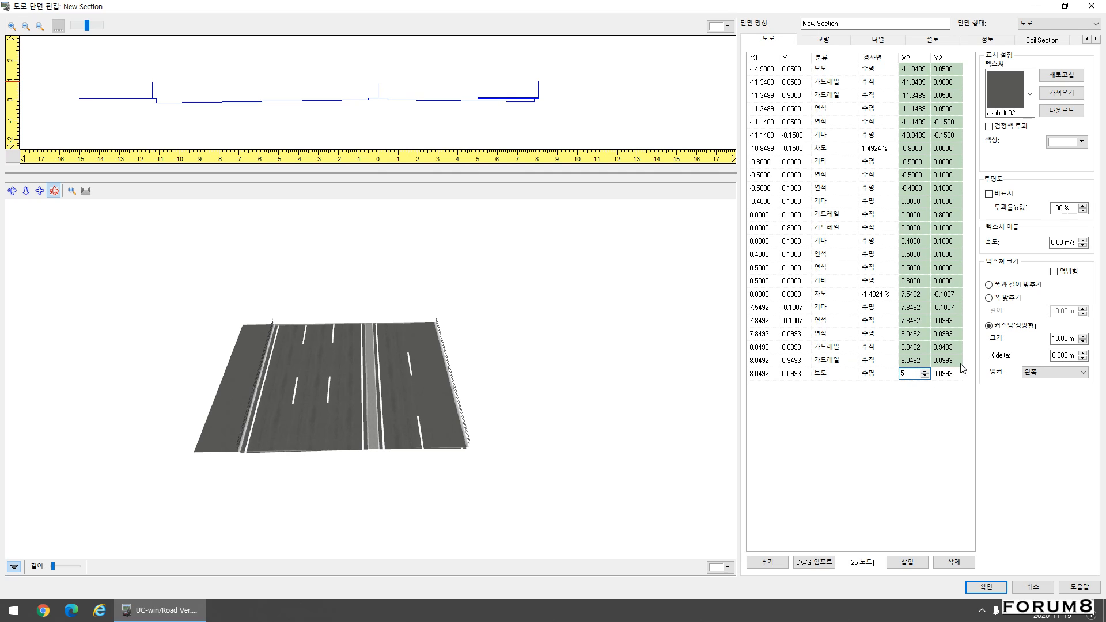
{"action": "key", "text": "Return"}
Step: Delete all section segments from the left sidewalk through the median, up to the right-hand carriageway
{"action": "left_click", "coordinate": [767, 70]}
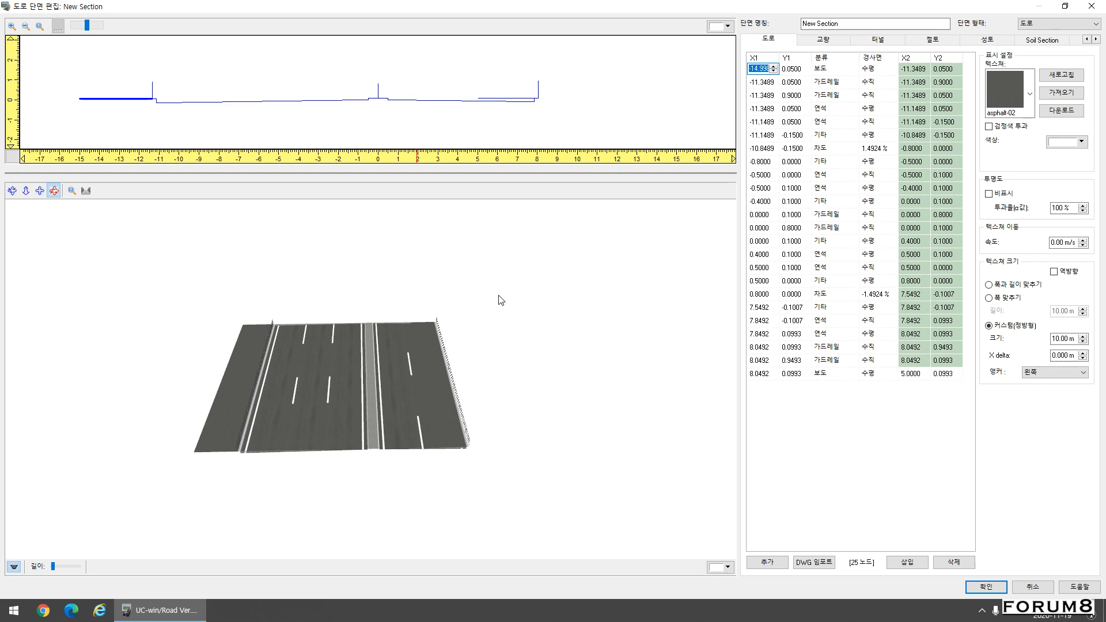
{"action": "left_click_drag", "start_coordinate": [358, 424], "coordinate": [536, 396]}
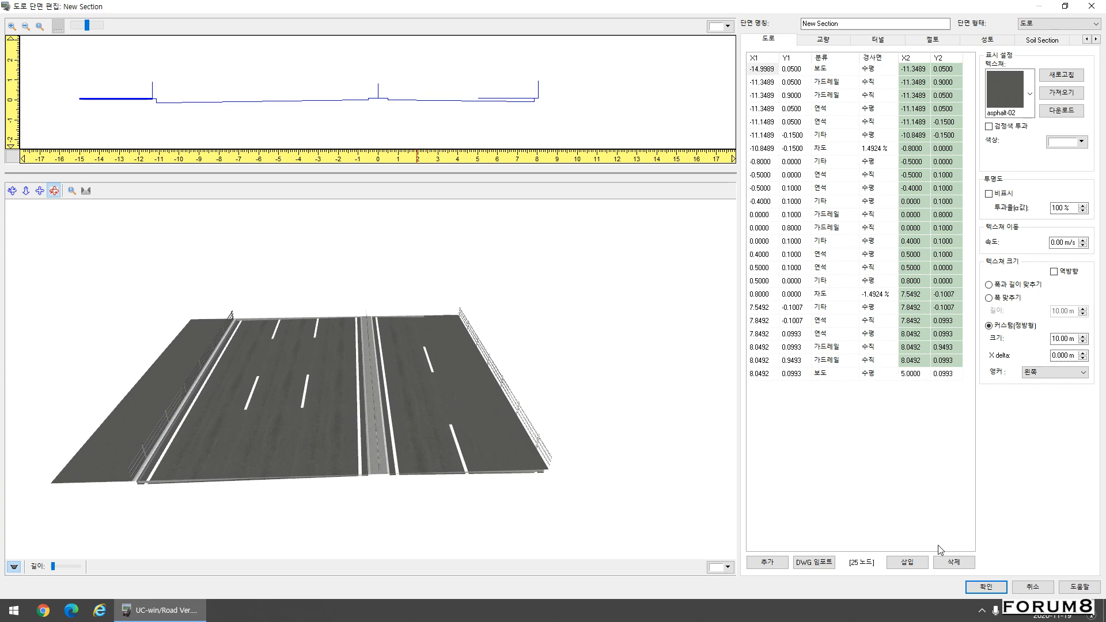
{"action": "left_click", "coordinate": [761, 83]}
{"action": "left_click", "coordinate": [765, 70]}
{"action": "left_click", "coordinate": [954, 563]}
{"action": "left_click", "coordinate": [955, 562]}
{"action": "left_click", "coordinate": [954, 563]}
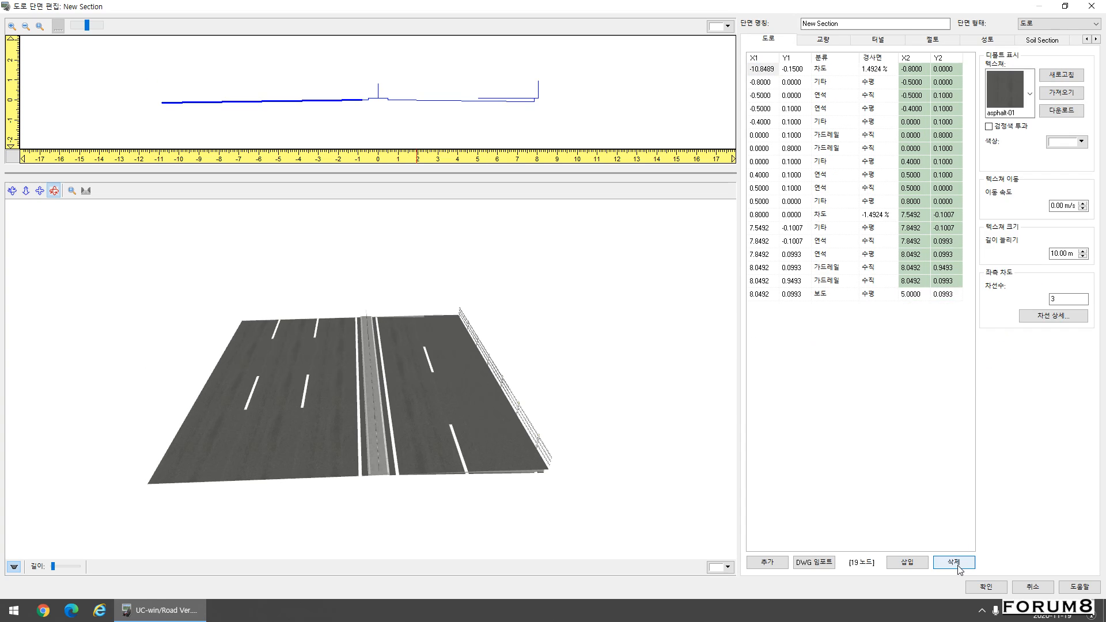
{"action": "left_click", "coordinate": [954, 562]}
{"action": "double_click", "coordinate": [954, 563]}
{"action": "left_click", "coordinate": [954, 562]}
{"action": "double_click", "coordinate": [954, 562]}
{"action": "double_click", "coordinate": [954, 562]}
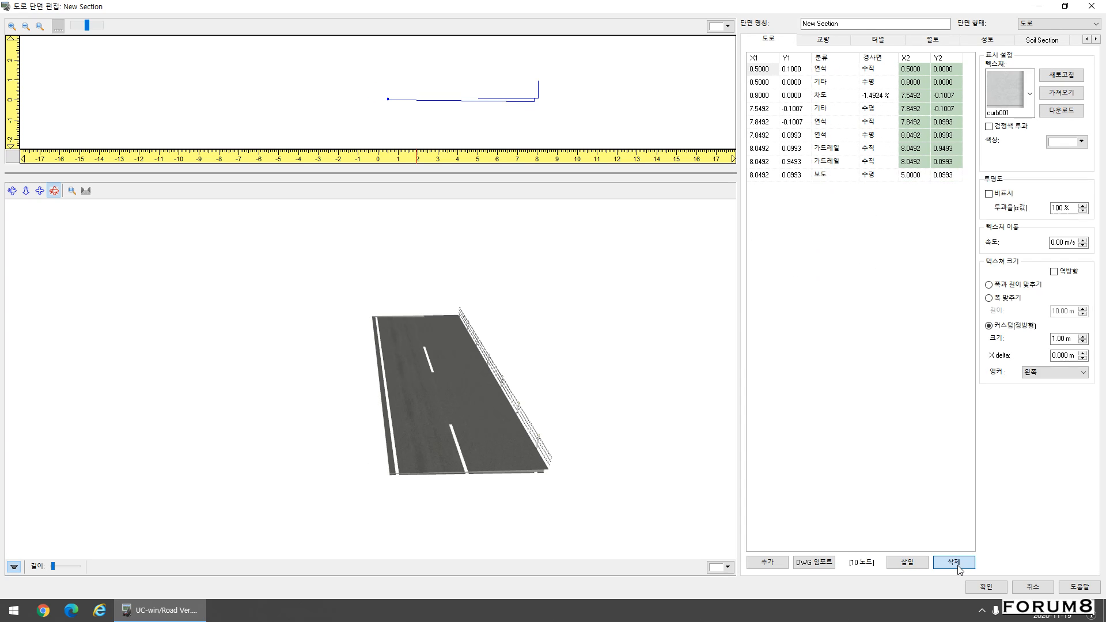
{"action": "double_click", "coordinate": [955, 563]}
Step: Delete the right-hand carriageway and the curb and guardrail segments beyond it, keeping only the final sidewalk segment
{"action": "left_click", "coordinate": [958, 566]}
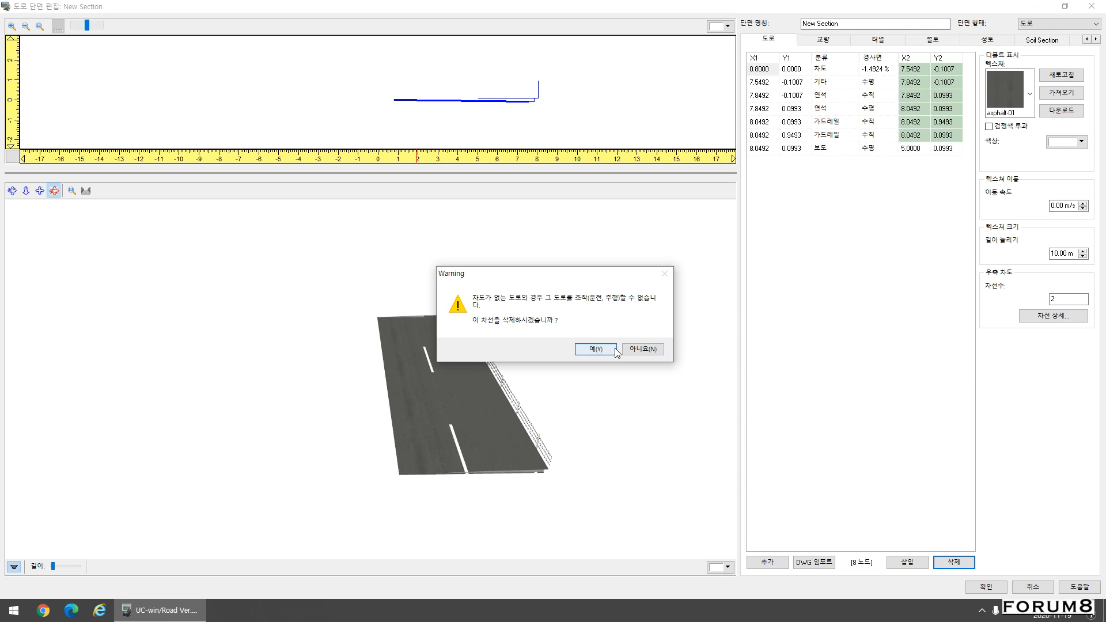
{"action": "left_click", "coordinate": [611, 348]}
{"action": "left_click", "coordinate": [954, 563]}
{"action": "left_click", "coordinate": [954, 563]}
{"action": "double_click", "coordinate": [954, 563]}
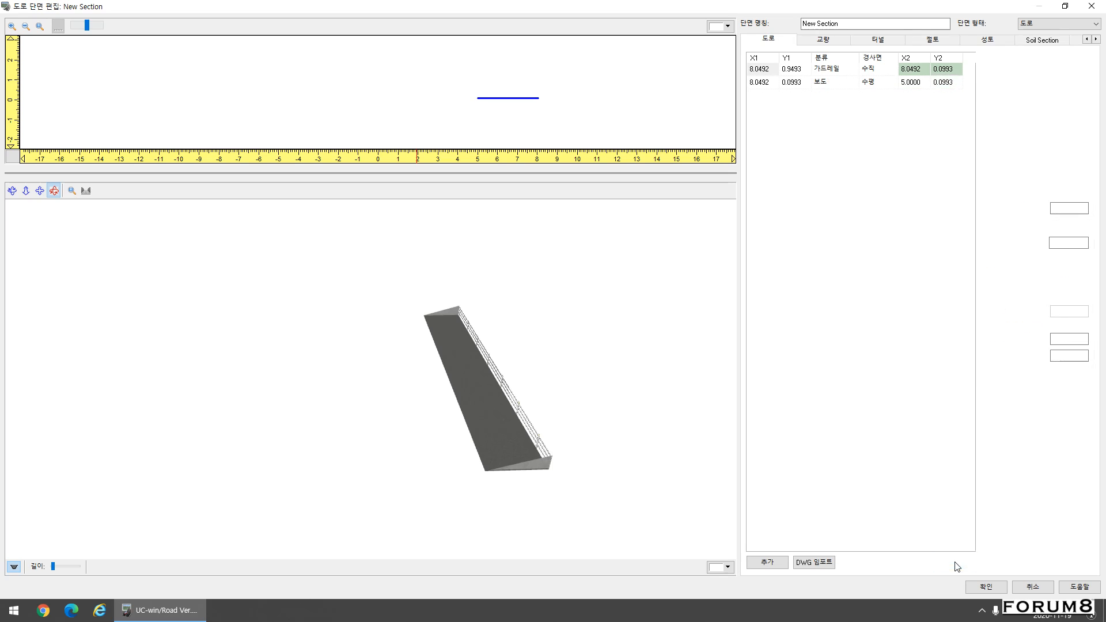
{"action": "left_click", "coordinate": [954, 562]}
{"action": "left_click", "coordinate": [761, 69]}
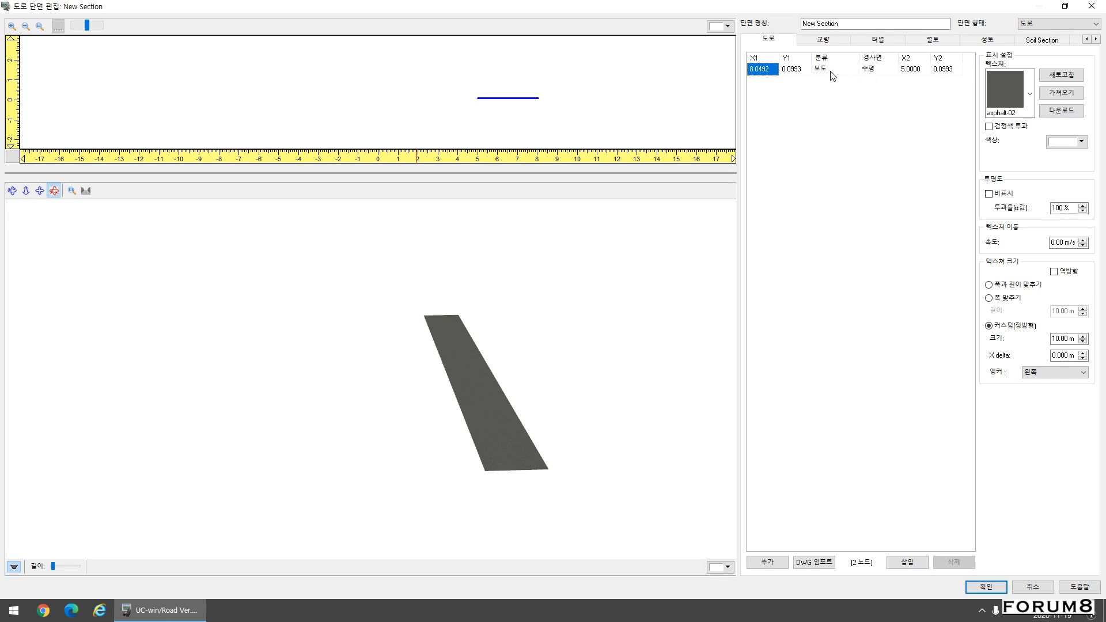
Step: Set the remaining segment's X1, Y1, X2 and Y2 coordinates all to 0
{"action": "left_click", "coordinate": [786, 69]}
{"action": "left_click", "coordinate": [760, 70]}
{"action": "type", "text": "0"}
{"action": "left_click", "coordinate": [797, 70]}
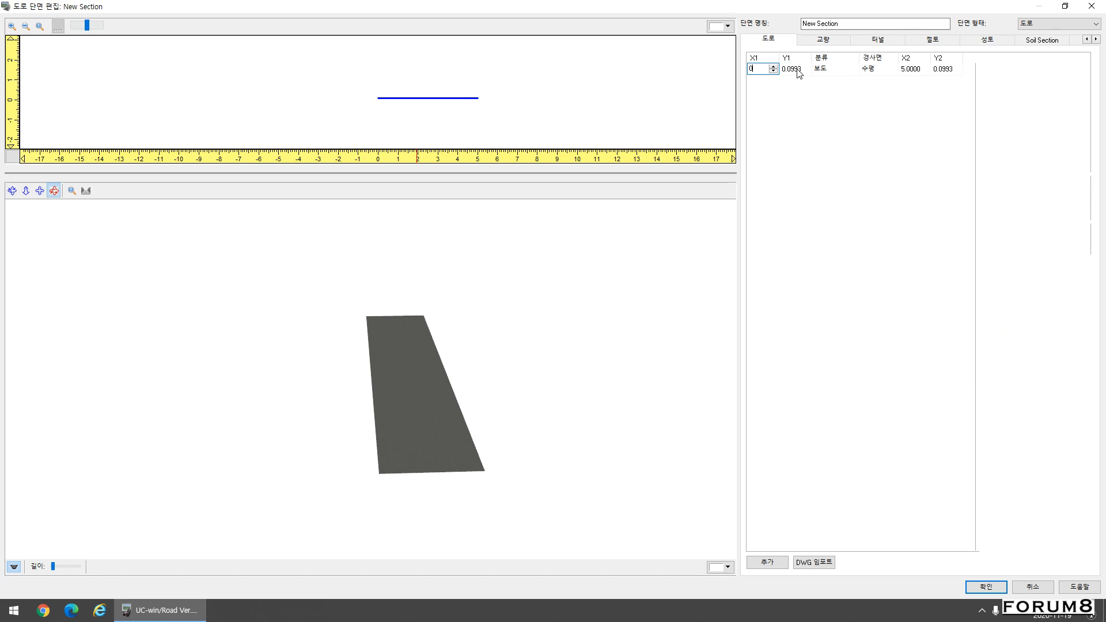
{"action": "type", "text": "0"}
{"action": "left_click", "coordinate": [912, 70]}
{"action": "type", "text": "0"}
{"action": "left_click", "coordinate": [950, 70]}
{"action": "type", "text": "0"}
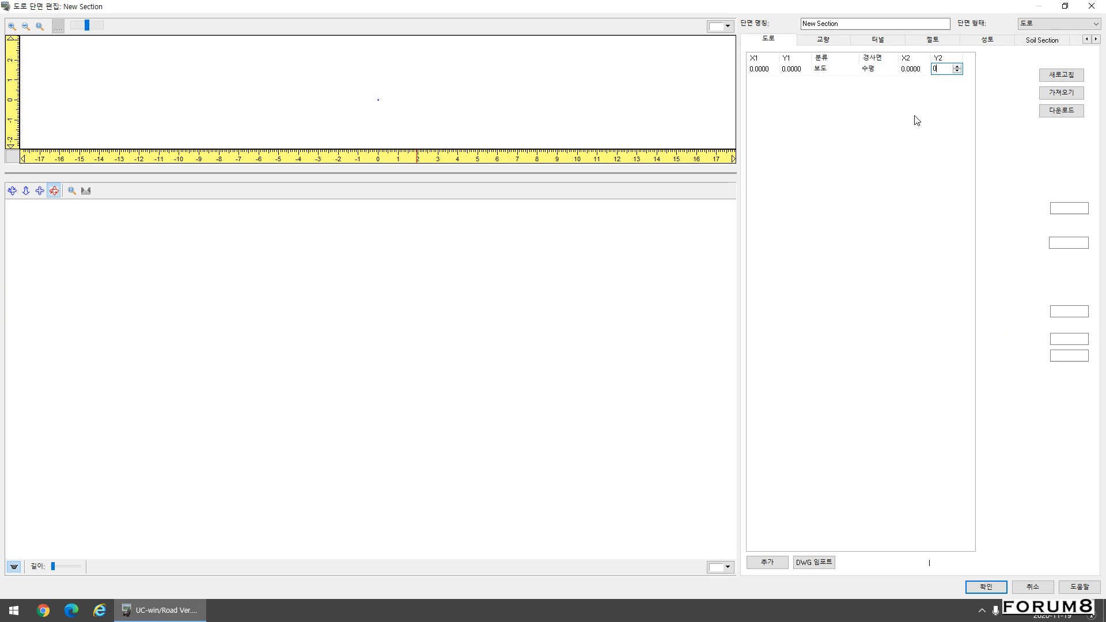
{"action": "key", "text": "Return"}
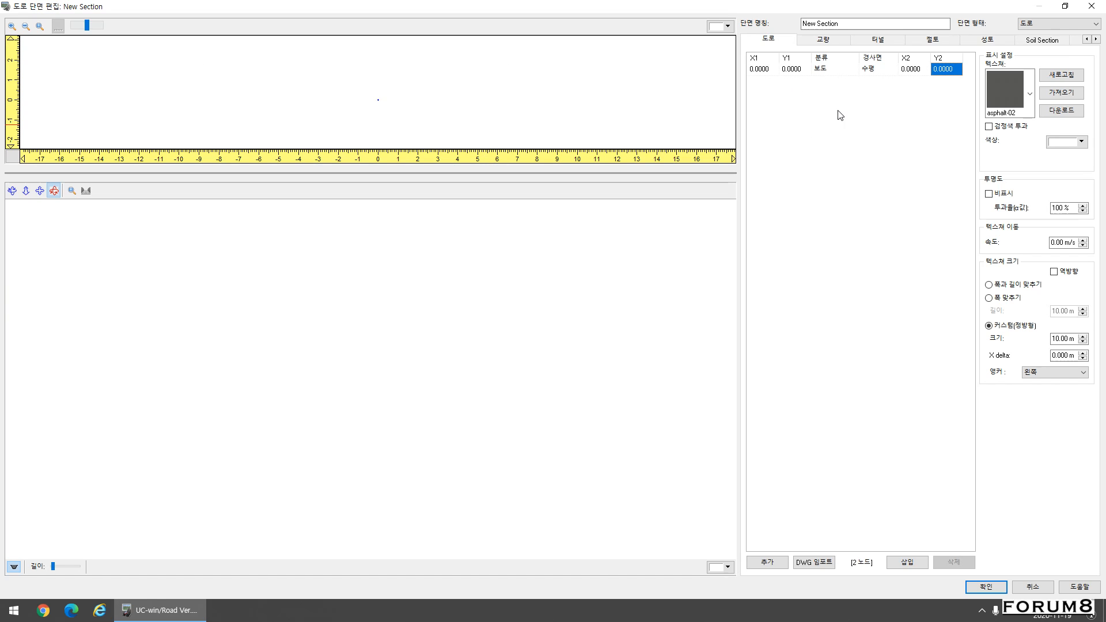
Step: Change the remaining segment's classification to 기타 (Other)
{"action": "left_click", "coordinate": [836, 69]}
{"action": "left_click", "coordinate": [835, 69]}
{"action": "left_click", "coordinate": [839, 85]}
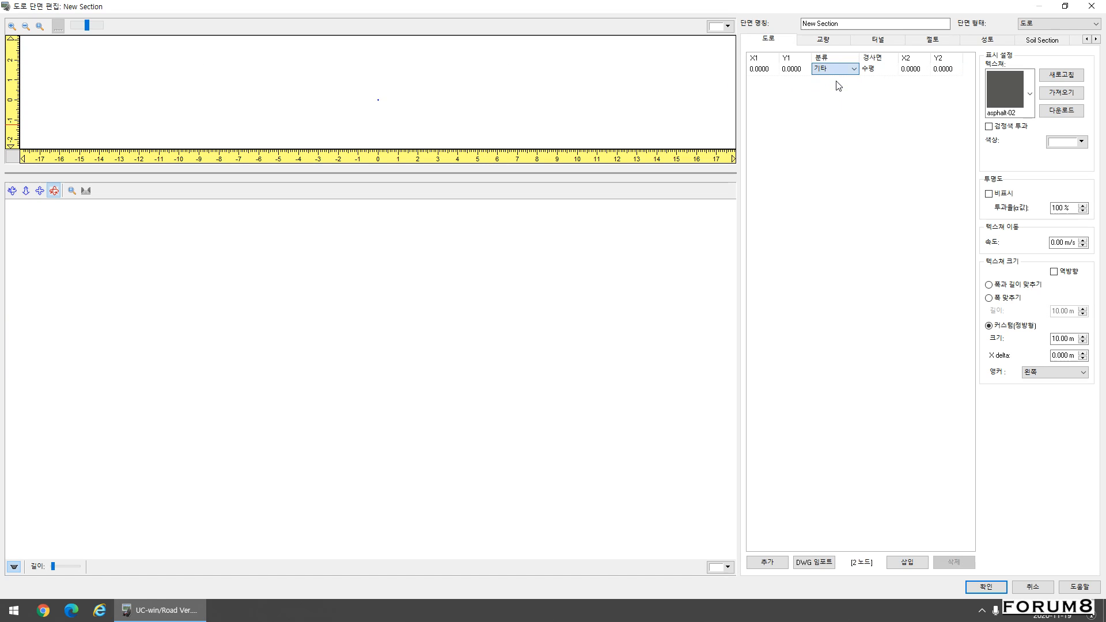
{"action": "left_click", "coordinate": [788, 69]}
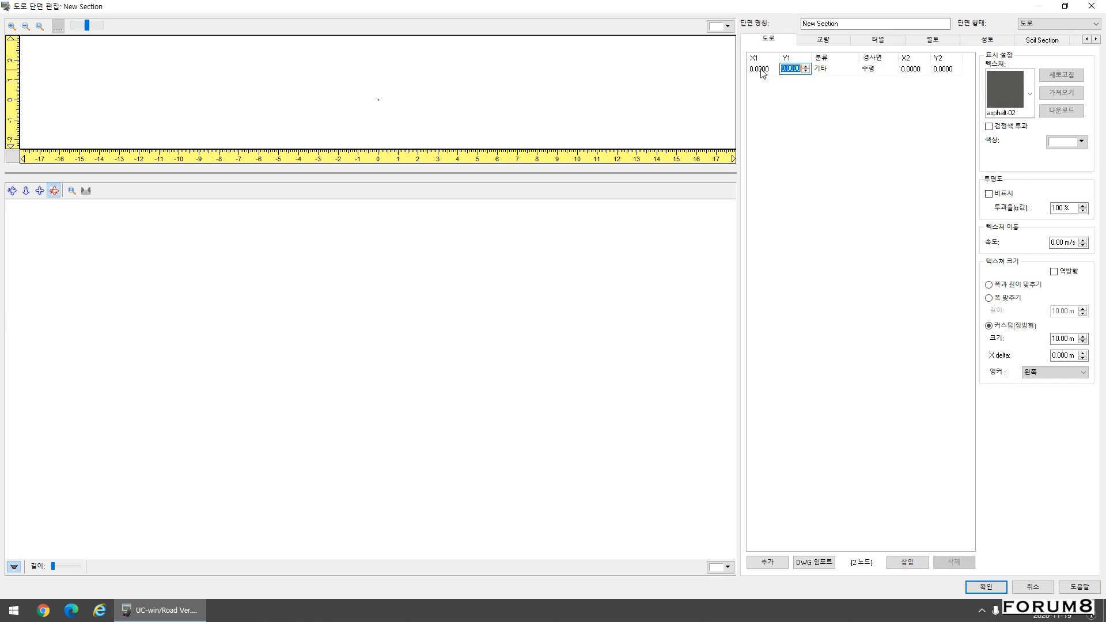
{"action": "left_click", "coordinate": [761, 69]}
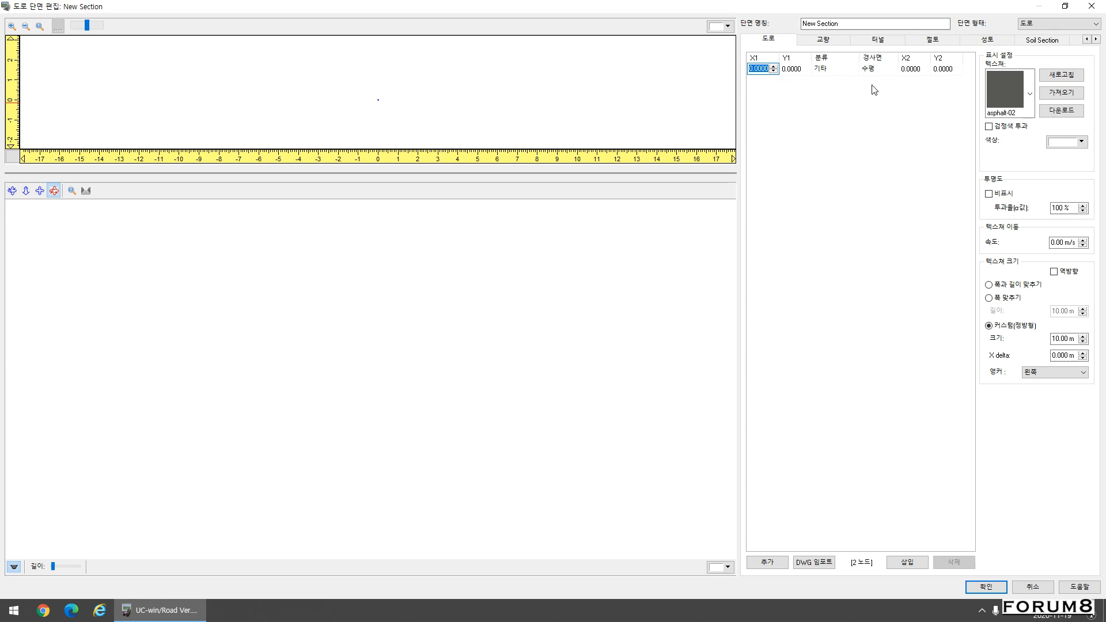
{"action": "left_click", "coordinate": [916, 69]}
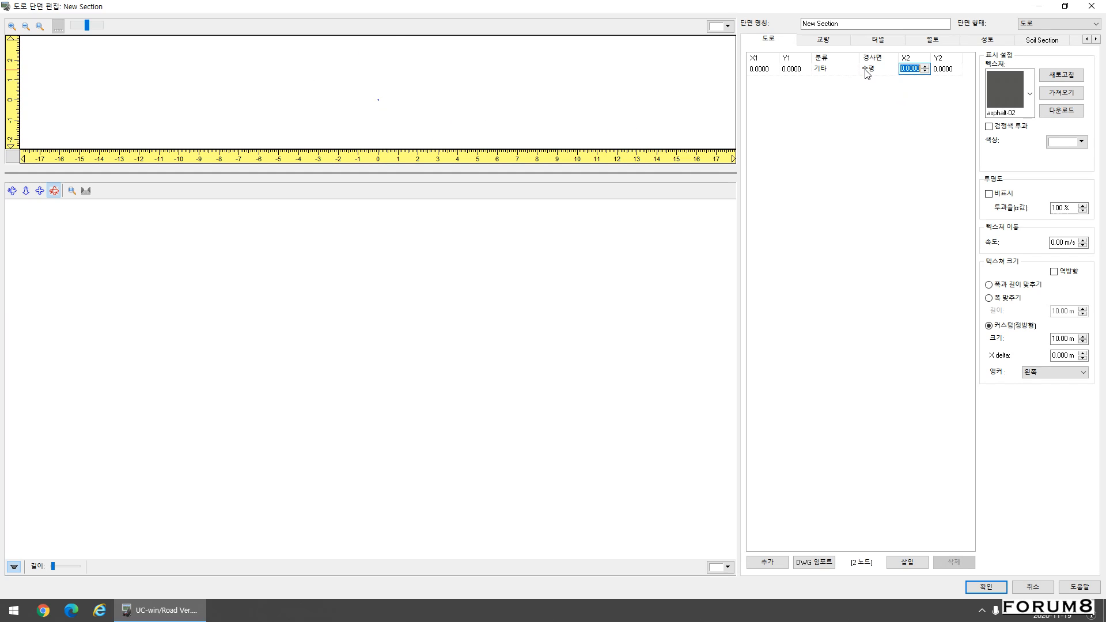
Step: Set the first segment's X2 to 0.5
{"action": "type", "text": "0.5"}
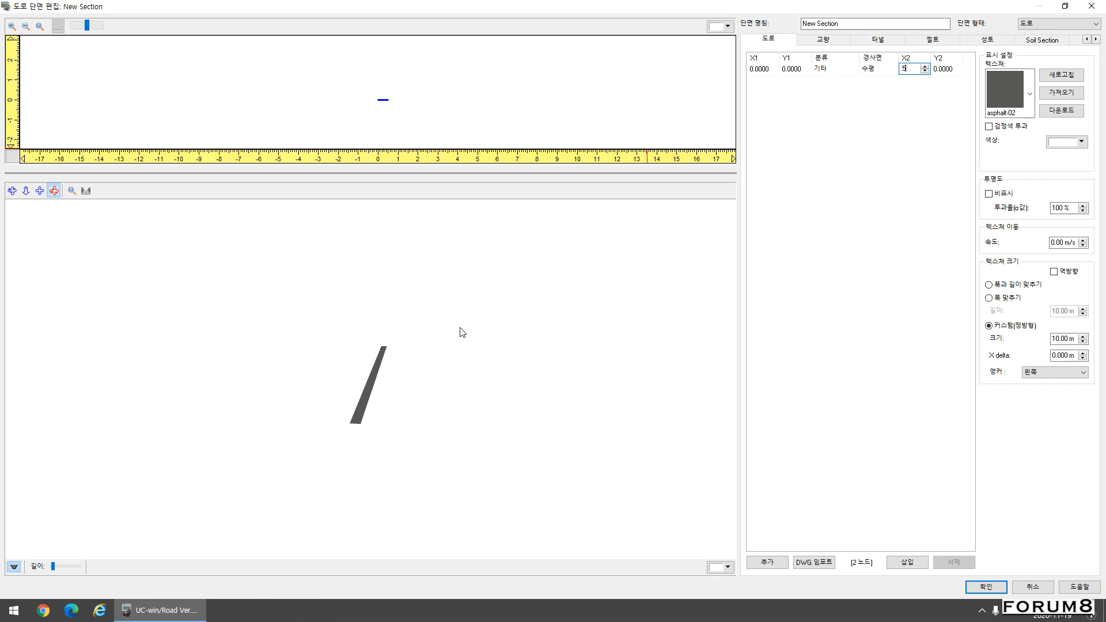
{"action": "key", "text": "Return"}
{"action": "mouse_move", "coordinate": [381, 434]}
{"action": "left_mouse_down"}
{"action": "mouse_move", "coordinate": [390, 439]}
{"action": "mouse_move", "coordinate": [374, 448]}
{"action": "left_mouse_up"}
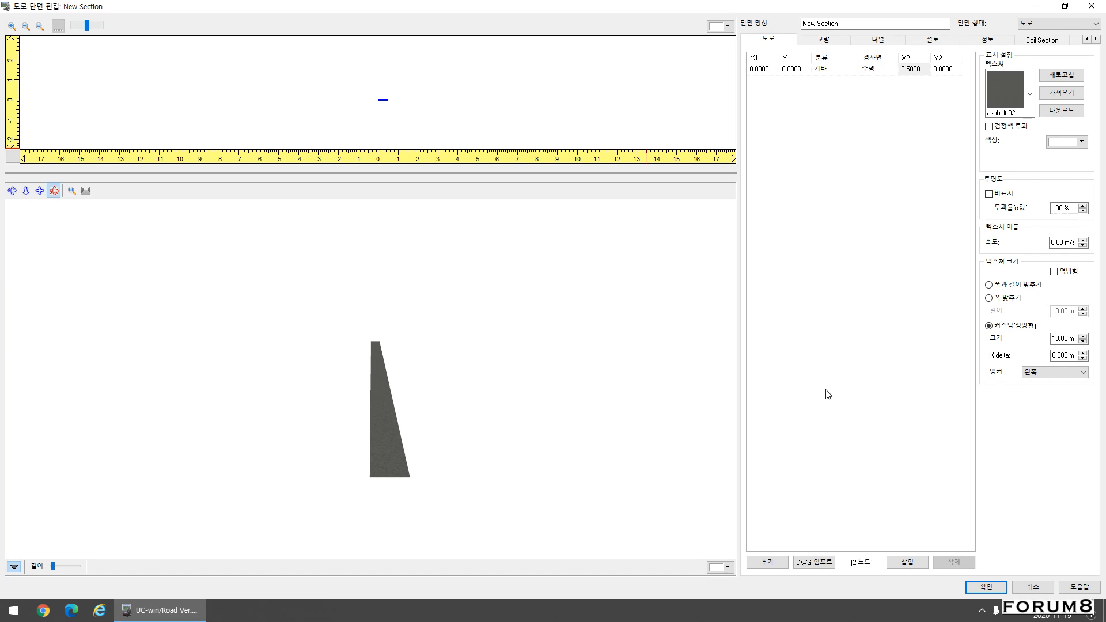
Step: Add a second segment after the first and classify it as 차도 (carriageway)
{"action": "left_click", "coordinate": [768, 563]}
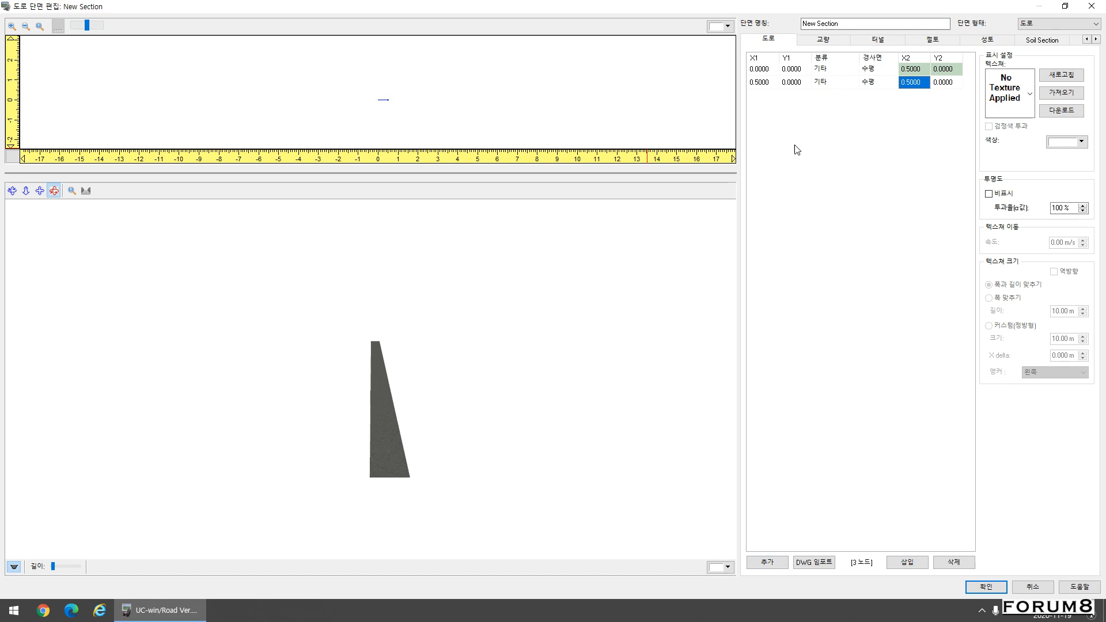
{"action": "left_click", "coordinate": [841, 84]}
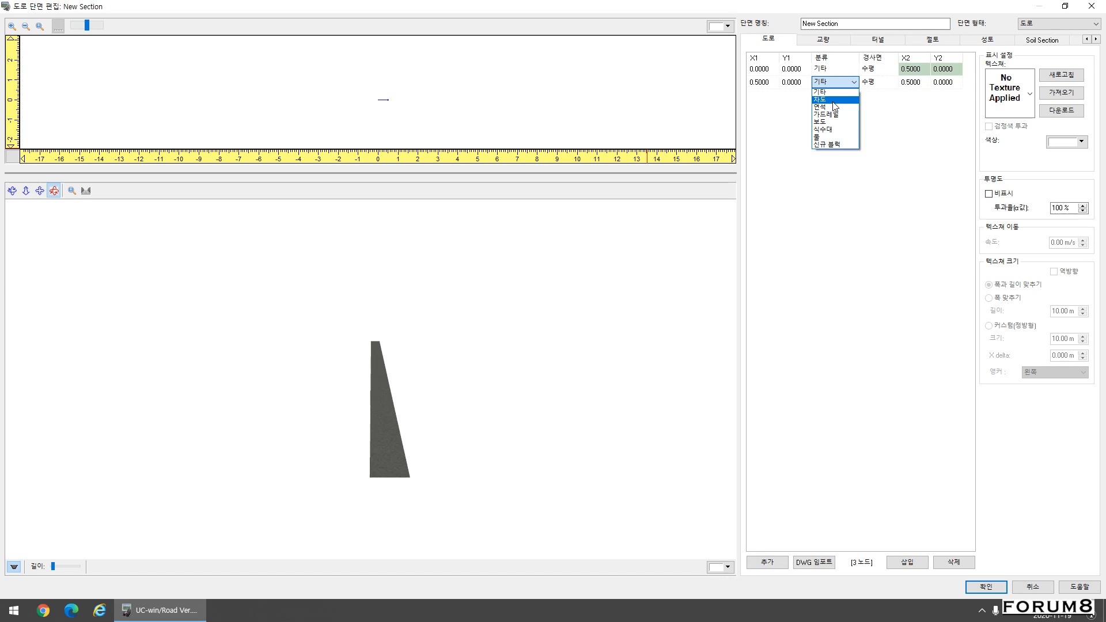
{"action": "left_click", "coordinate": [834, 100]}
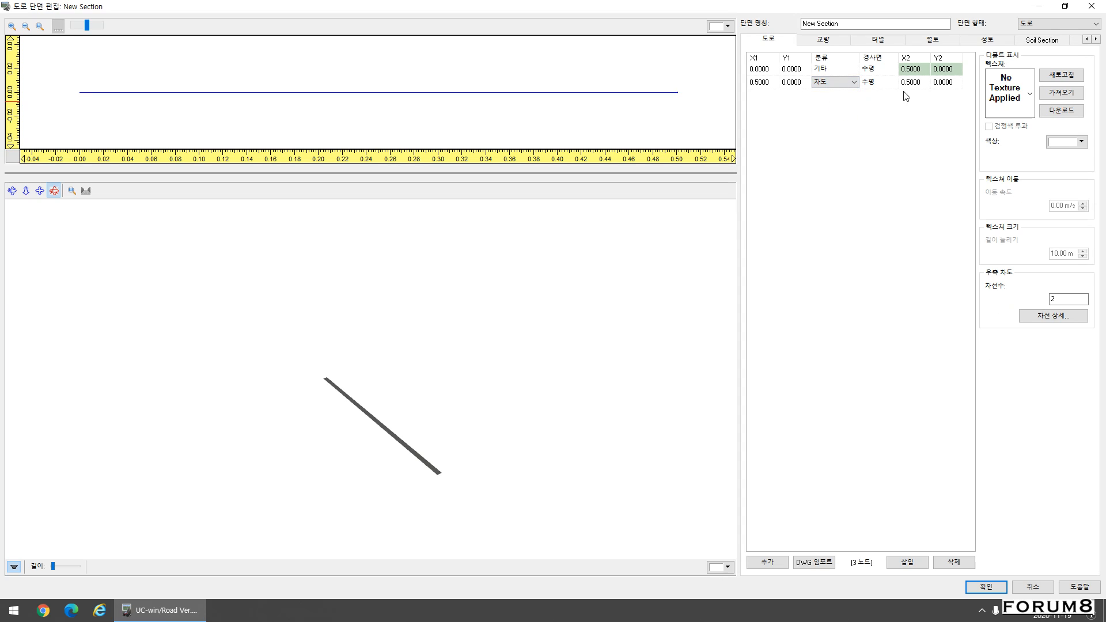
{"action": "left_click_drag", "start_coordinate": [517, 384], "coordinate": [408, 407]}
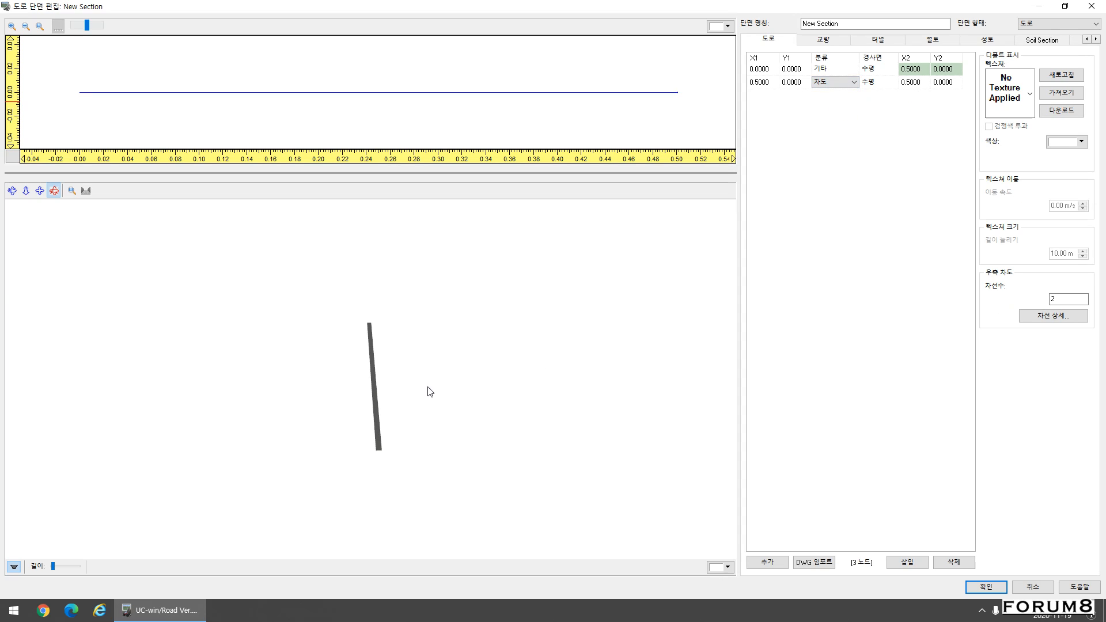
Step: Examine the lane widths in the carriageway's lane detail settings
{"action": "left_click", "coordinate": [1047, 317]}
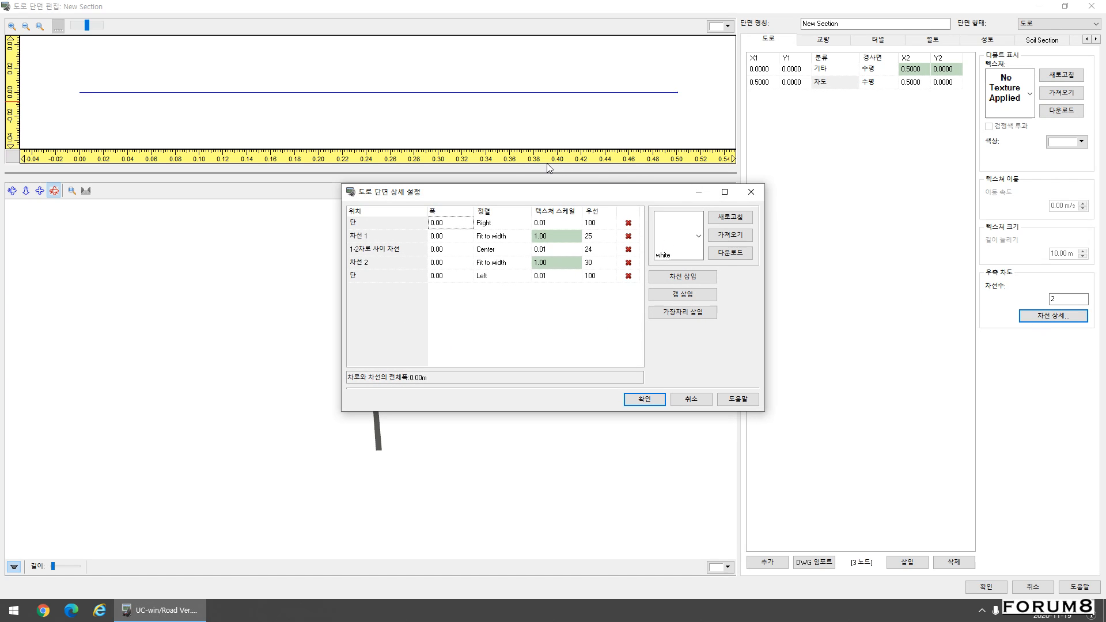
{"action": "left_click", "coordinate": [642, 398]}
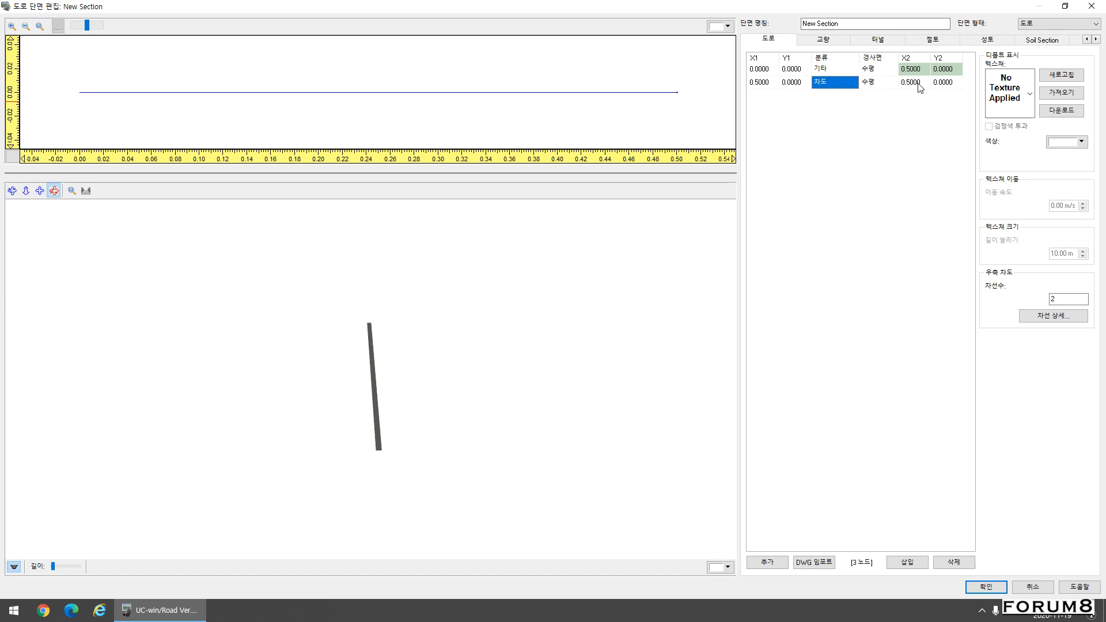
{"action": "left_click", "coordinate": [1021, 317]}
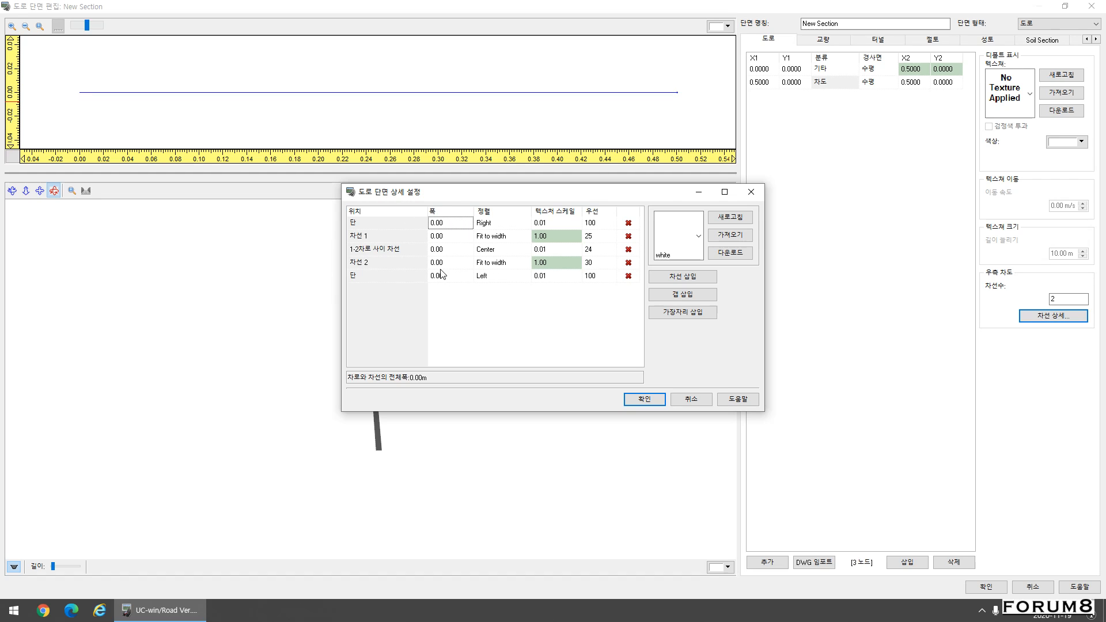
{"action": "left_click", "coordinate": [657, 399]}
Step: Extend the carriageway segment by setting its X2 to 5.2
{"action": "left_click", "coordinate": [761, 82]}
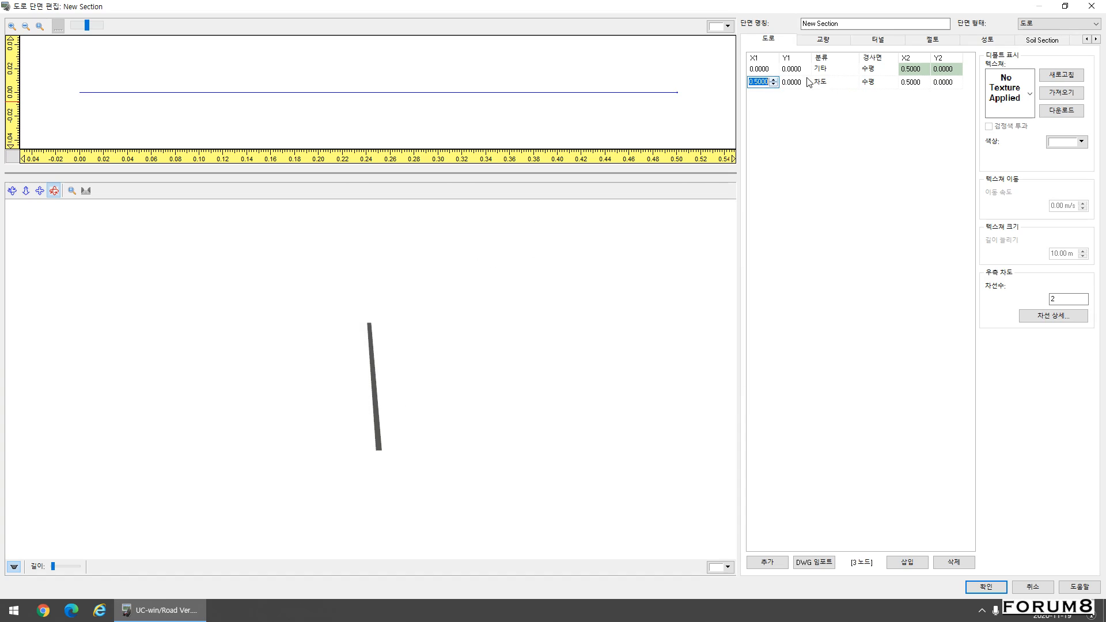
{"action": "left_click", "coordinate": [913, 81]}
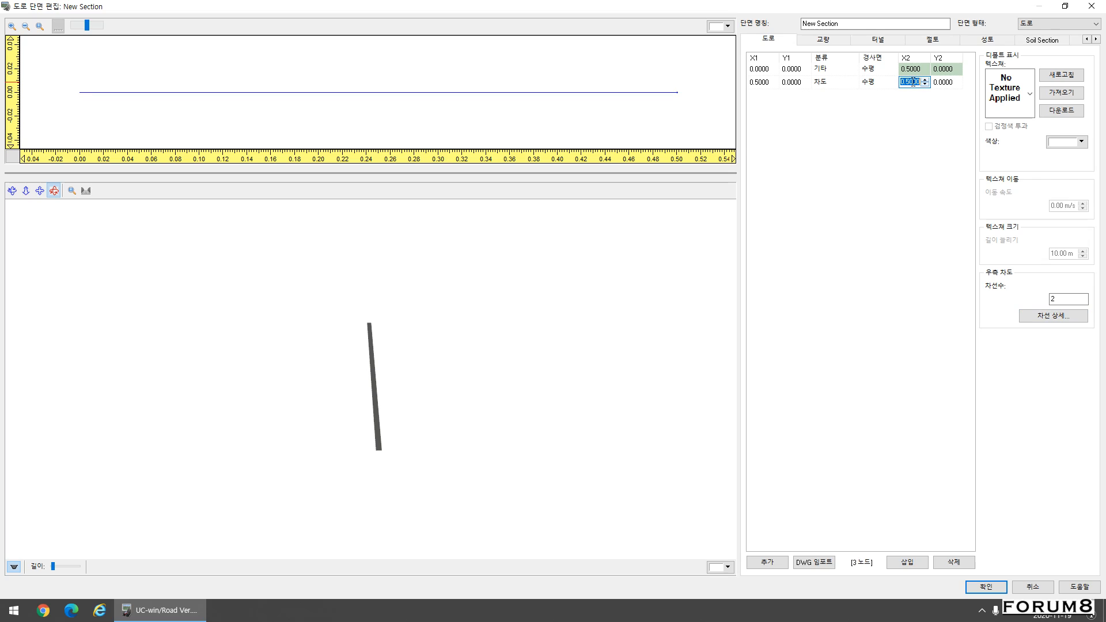
{"action": "type", "text": "1"}
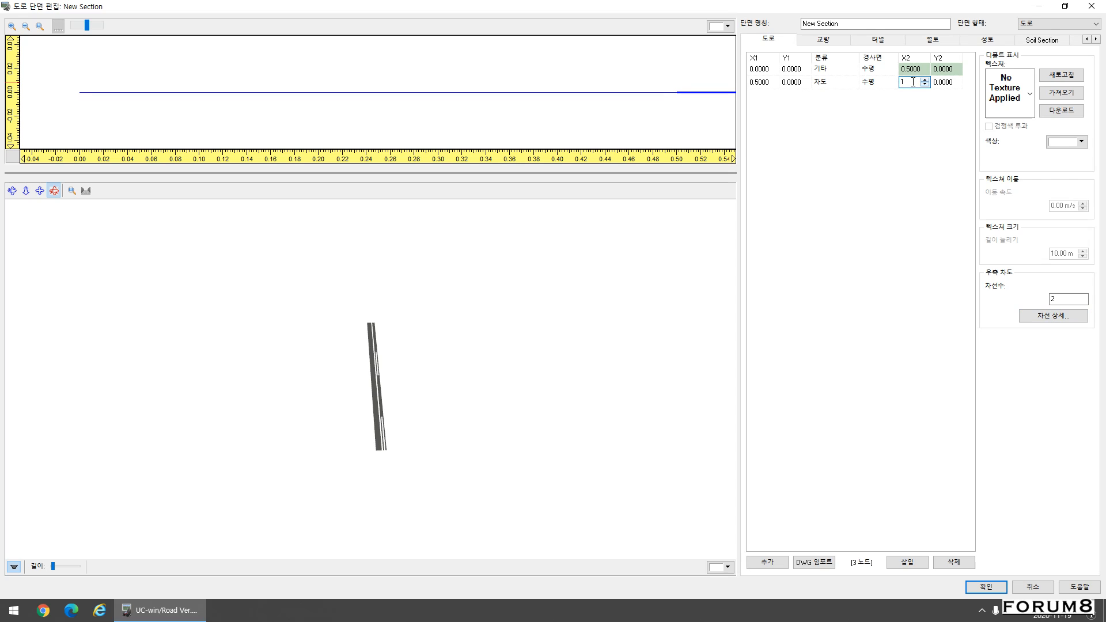
{"action": "scroll", "coordinate": [914, 82], "scroll_direction": "up", "scroll_amount": 20}
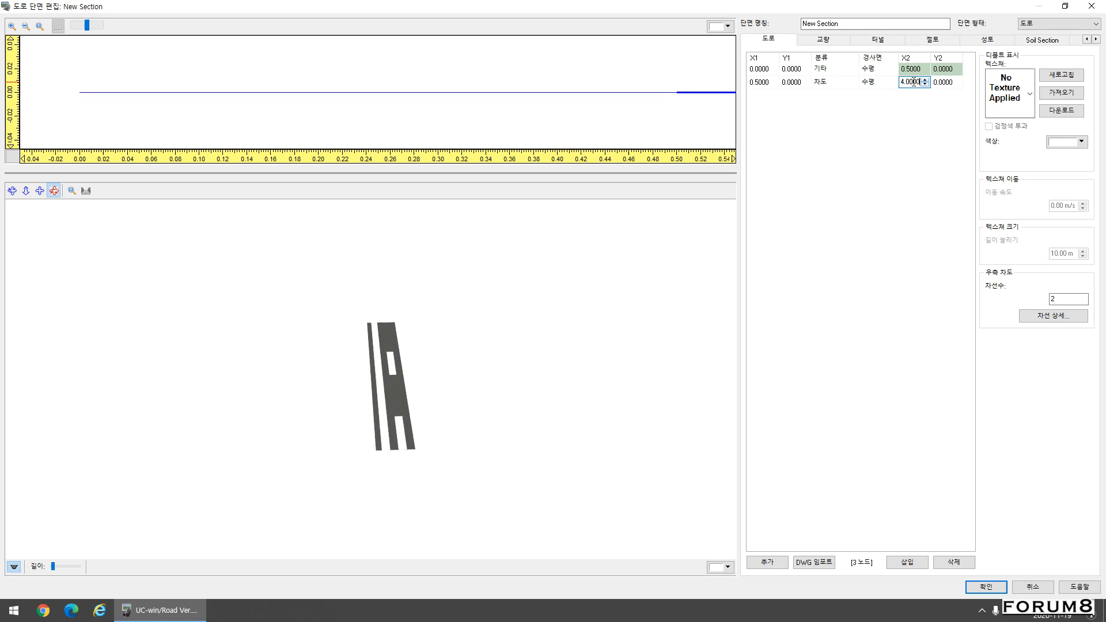
{"action": "scroll", "coordinate": [913, 81], "scroll_direction": "up", "scroll_amount": 12}
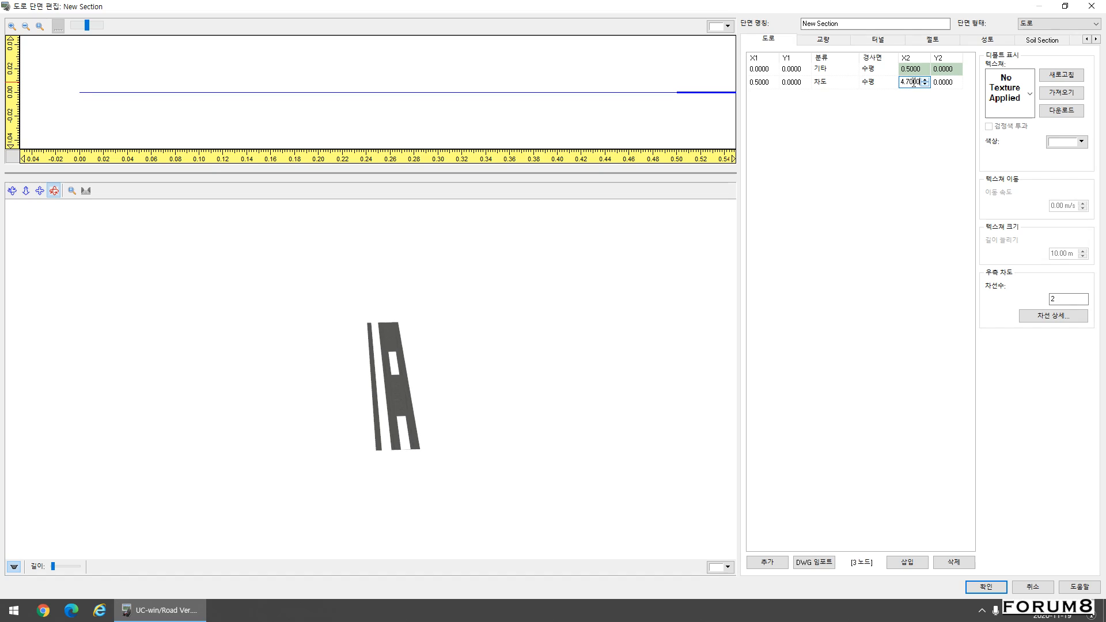
Step: In the carriageway's lane details, set the widths of both outer edge (단) strips to 0.2 m
{"action": "left_click", "coordinate": [1047, 321]}
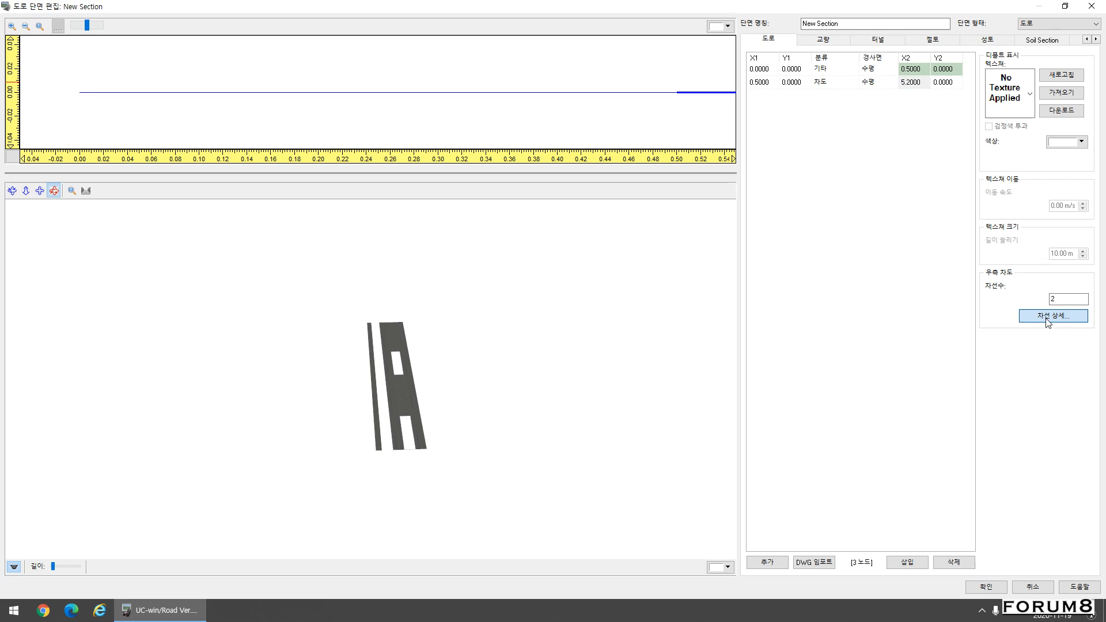
{"action": "left_click_drag", "start_coordinate": [556, 195], "coordinate": [743, 176]}
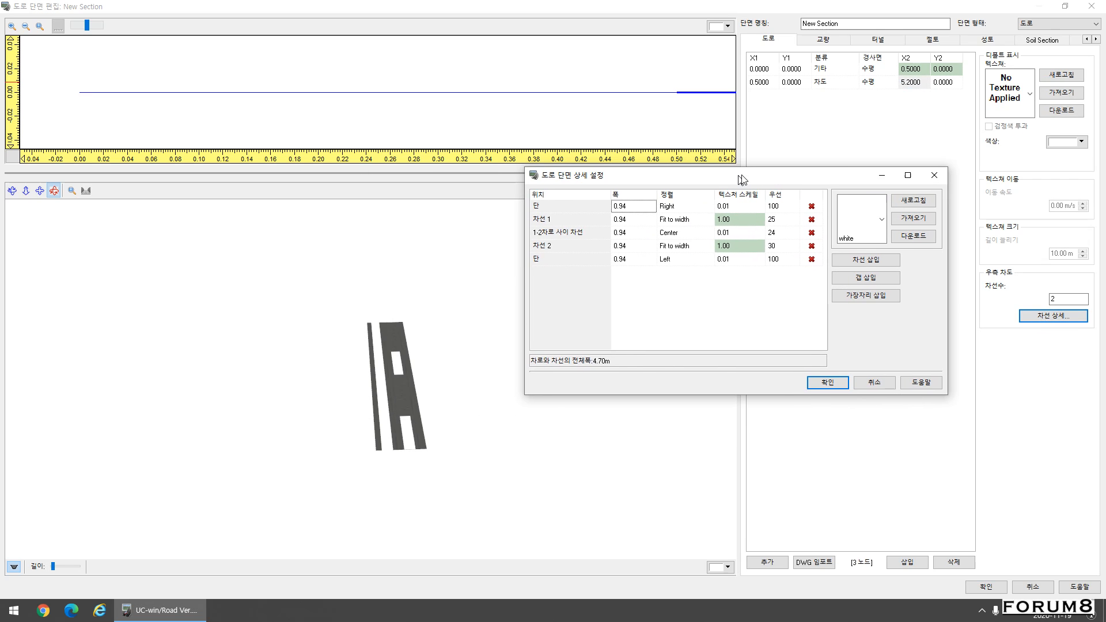
{"action": "left_click", "coordinate": [638, 206]}
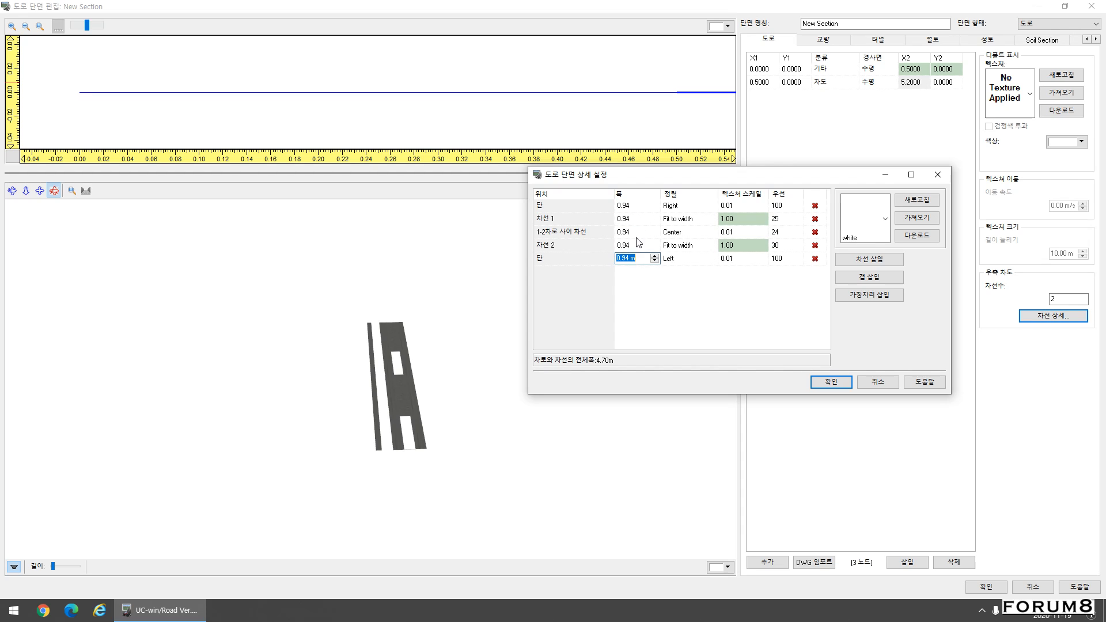
{"action": "left_click", "coordinate": [634, 258]}
{"action": "left_click", "coordinate": [637, 209]}
{"action": "type", "text": ".2"}
{"action": "left_click", "coordinate": [641, 259]}
{"action": "type", "text": ".2"}
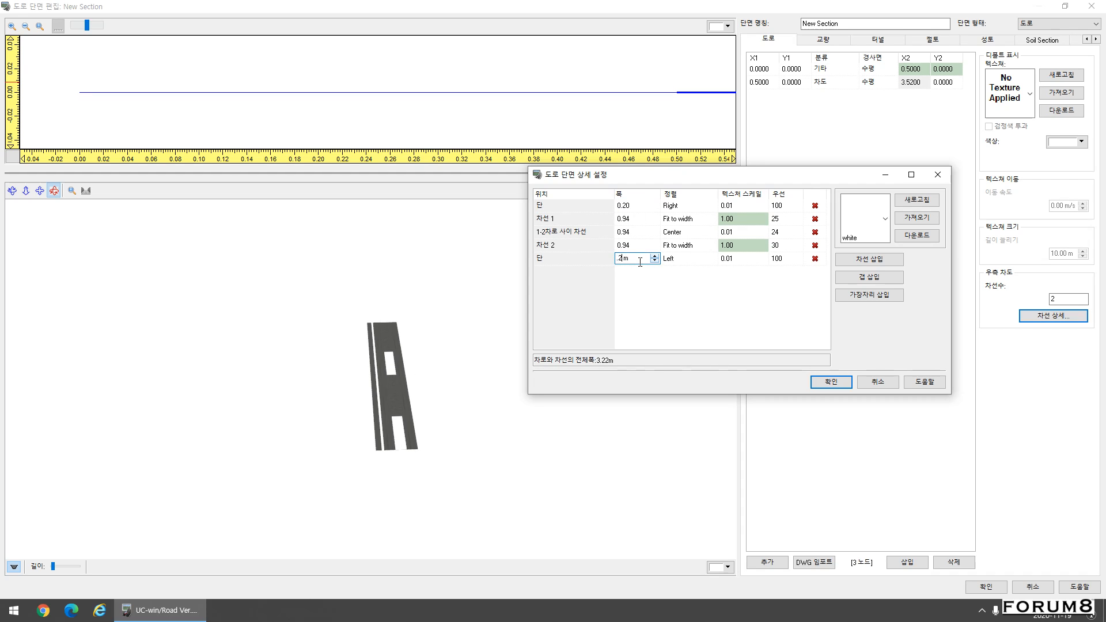
Step: Set the widths of lane 1 (차선 1) and lane 2 (차선 2) to 3.3 m each
{"action": "left_click", "coordinate": [635, 220]}
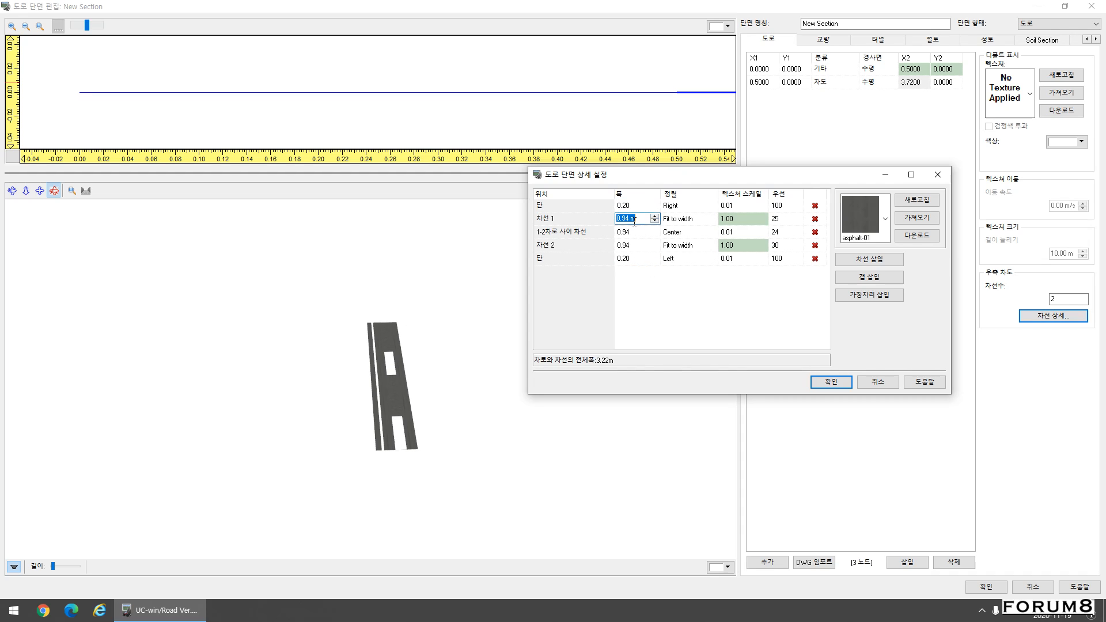
{"action": "type", "text": "3m"}
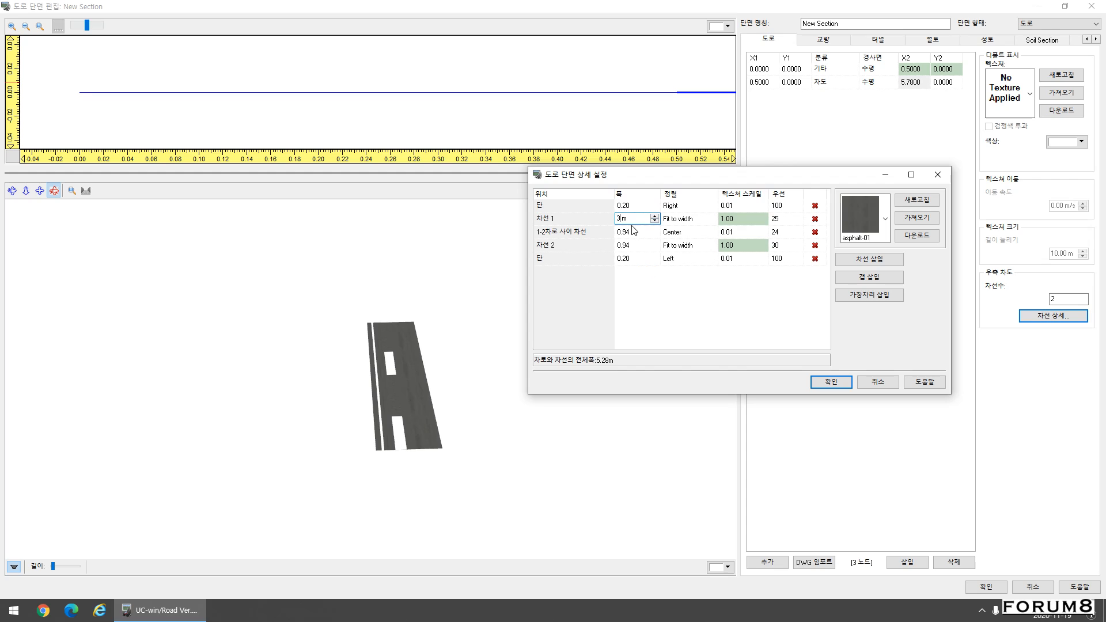
{"action": "type", "text": ".3"}
{"action": "left_click", "coordinate": [632, 244]}
{"action": "type", "text": "3.3"}
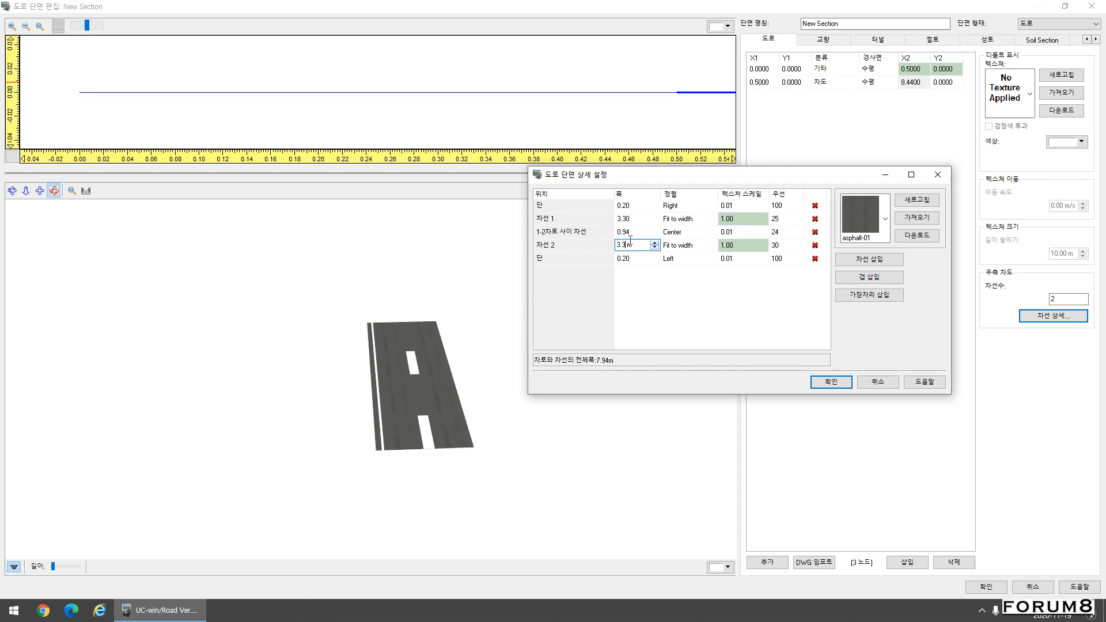
Step: Set the dividing line between lanes 1 and 2 to 0.2 m wide and accept the lane details
{"action": "left_click", "coordinate": [634, 233]}
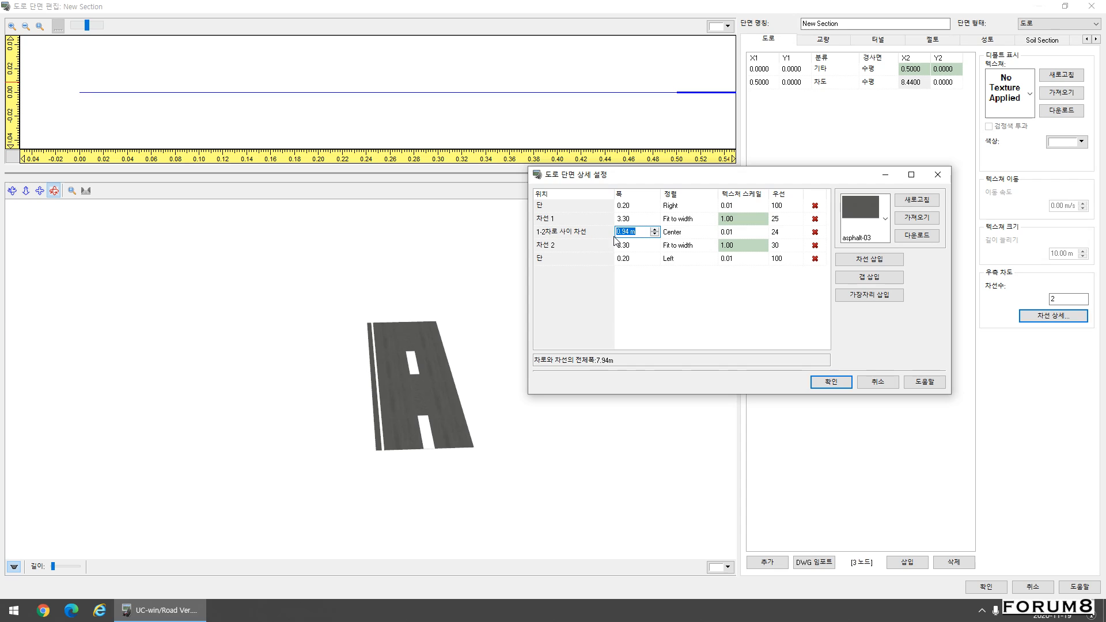
{"action": "type", "text": "0.2"}
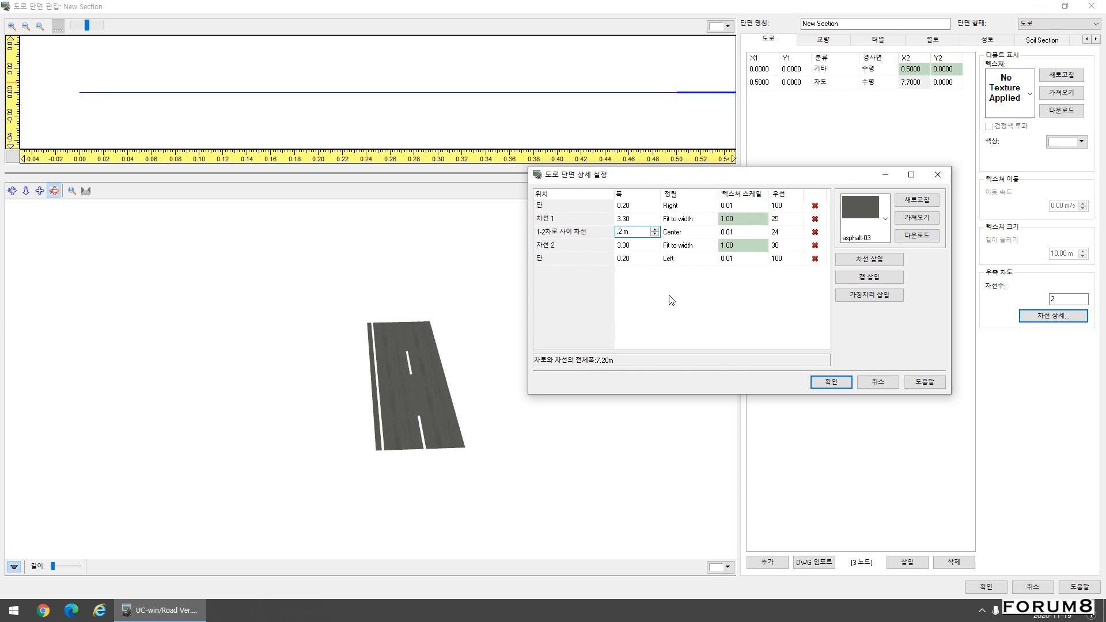
{"action": "key", "text": "Return"}
{"action": "left_click", "coordinate": [822, 385]}
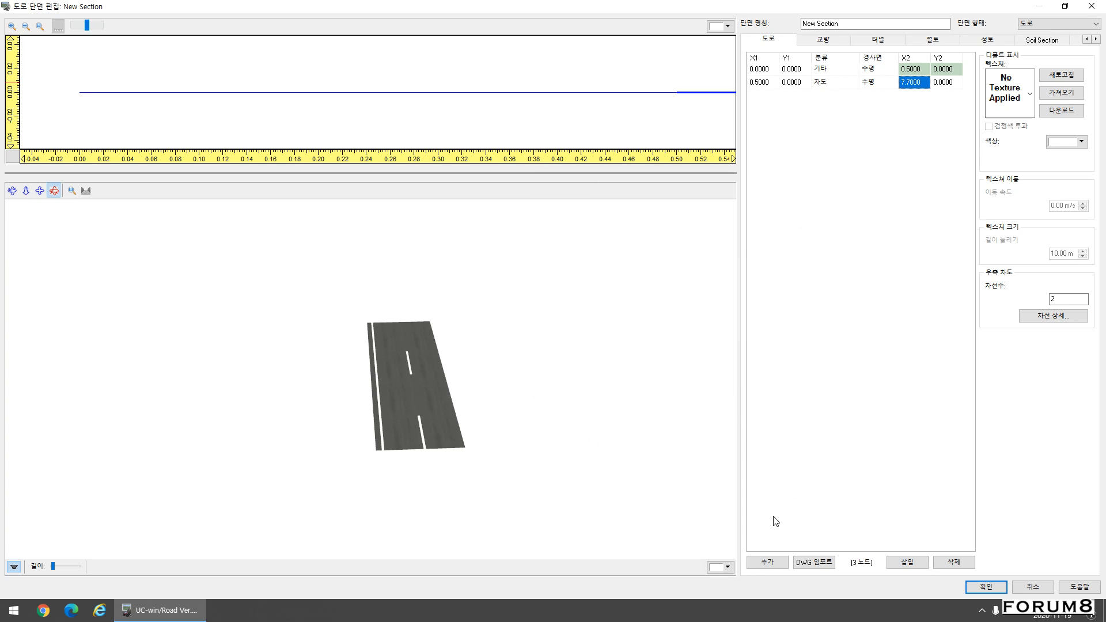
Step: Add a 기타 (Other) segment beyond the carriageway and set its X2 to 8.7
{"action": "left_click", "coordinate": [767, 562]}
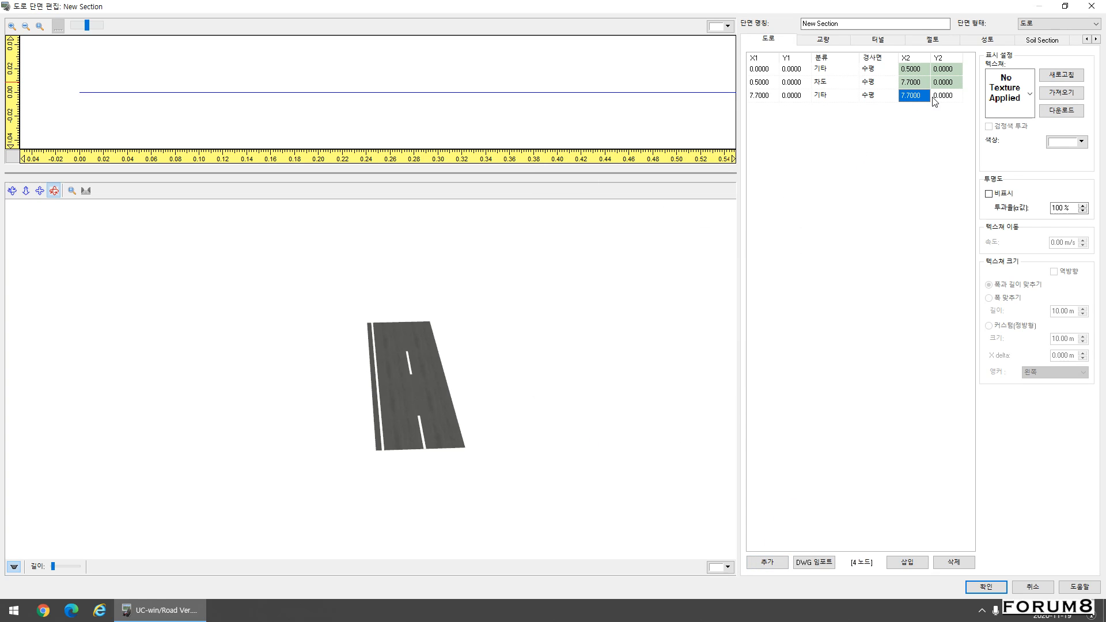
{"action": "left_click", "coordinate": [915, 95]}
{"action": "left_click", "coordinate": [915, 95]}
{"action": "left_click", "coordinate": [903, 95]}
{"action": "left_click_drag", "start_coordinate": [561, 338], "coordinate": [522, 370]}
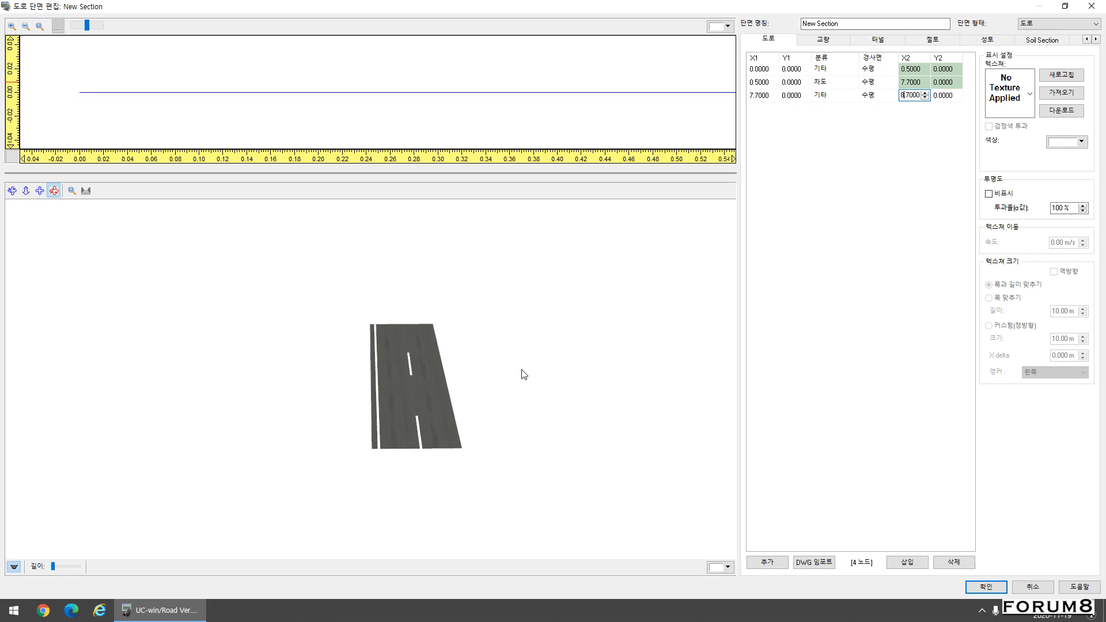
{"action": "left_click", "coordinate": [40, 26]}
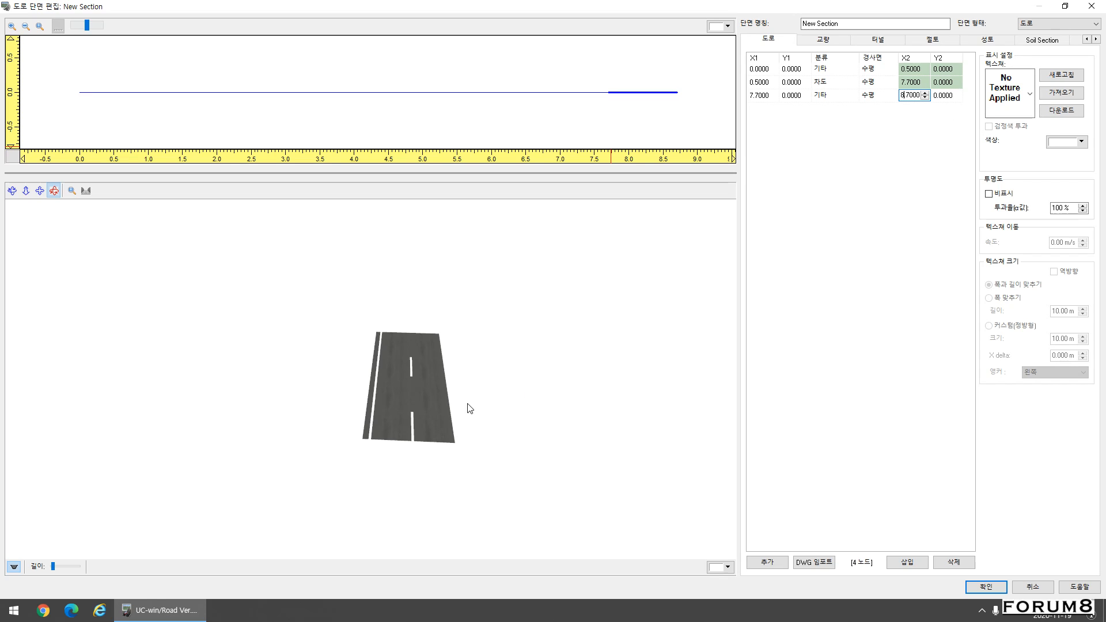
Step: Apply the asphalt-02 texture to the outer 기타 segment beyond the carriageway
{"action": "left_click", "coordinate": [1029, 94]}
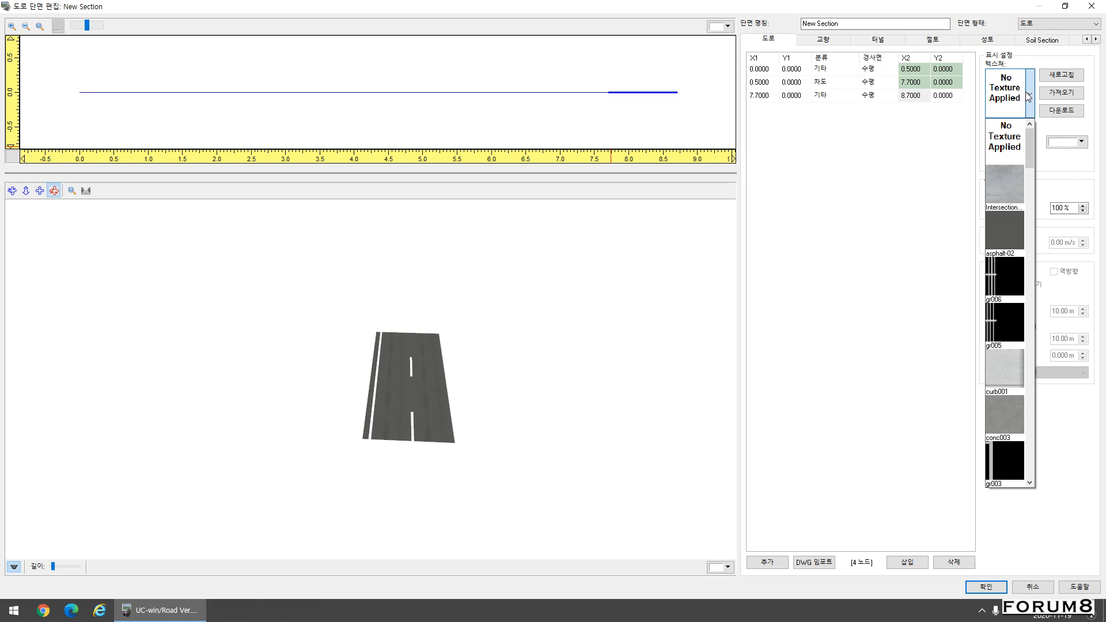
{"action": "left_click", "coordinate": [1007, 248]}
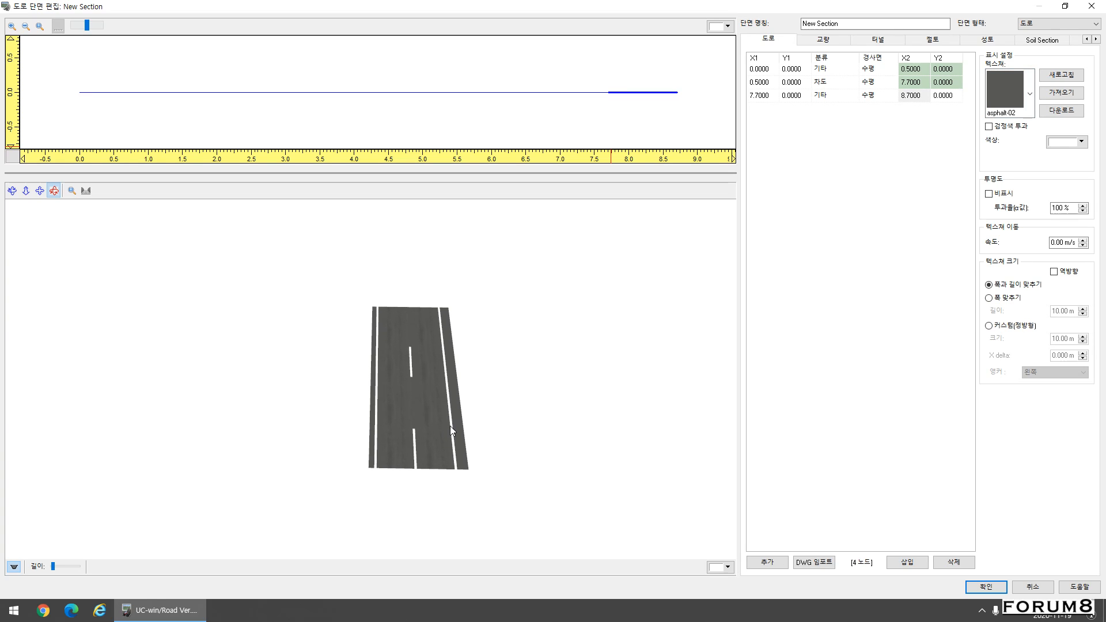
{"action": "left_click_drag", "start_coordinate": [478, 468], "coordinate": [483, 420]}
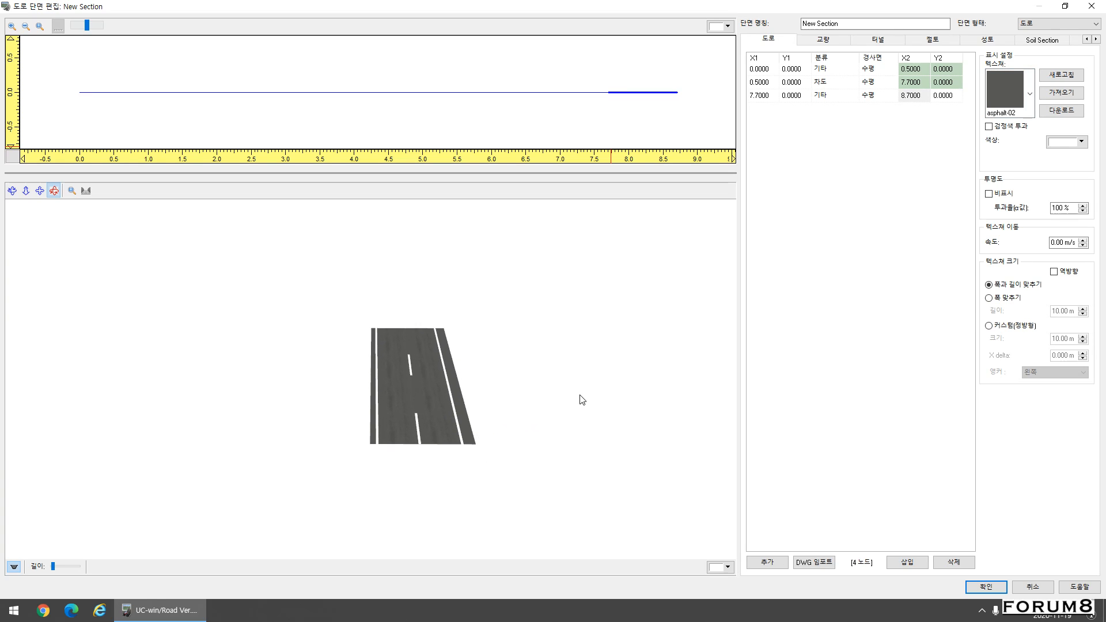
{"action": "left_click_drag", "start_coordinate": [556, 395], "coordinate": [540, 398]}
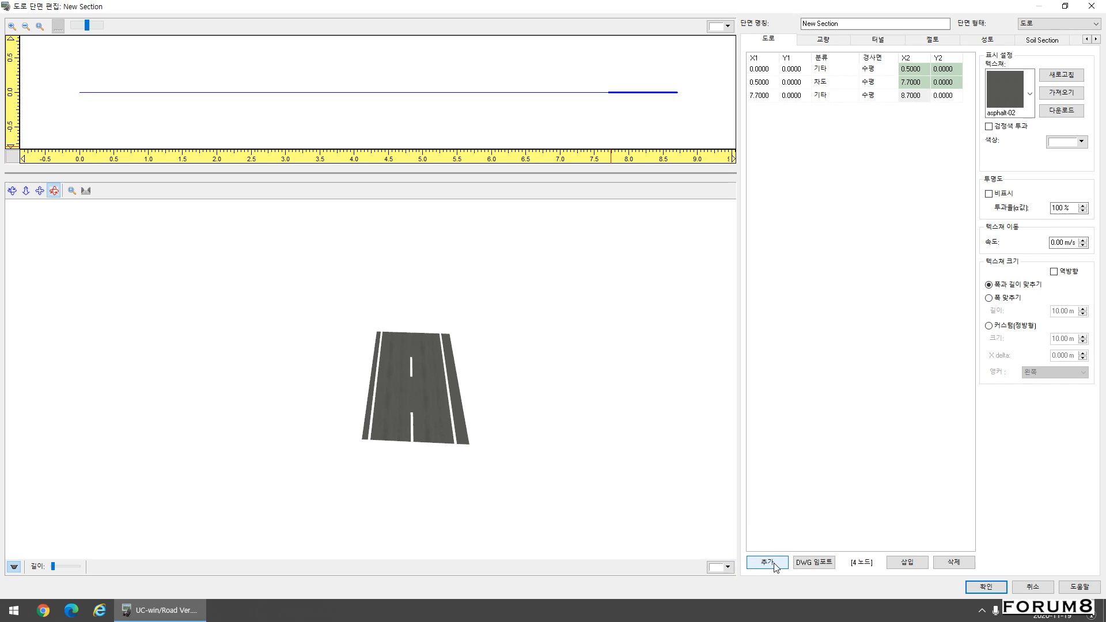
Step: Add two more segments at the outer end of the section and classify both as 연석 (curb)
{"action": "left_click", "coordinate": [768, 562]}
{"action": "left_click", "coordinate": [768, 562]}
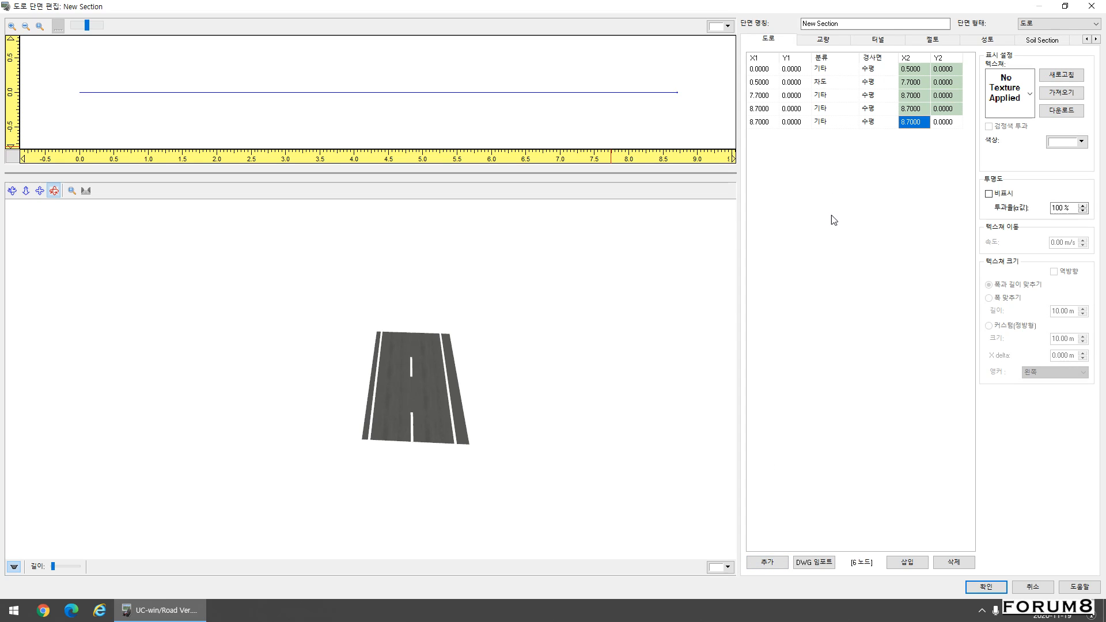
{"action": "left_click", "coordinate": [838, 107]}
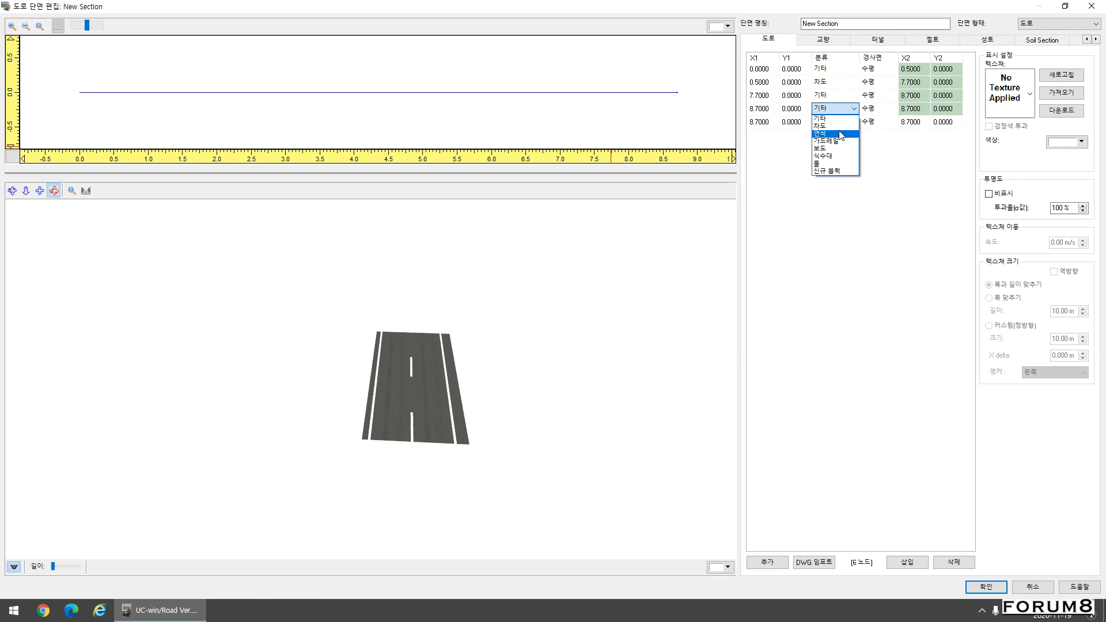
{"action": "left_click", "coordinate": [841, 133]}
{"action": "left_click", "coordinate": [835, 122]}
{"action": "left_click", "coordinate": [837, 147]}
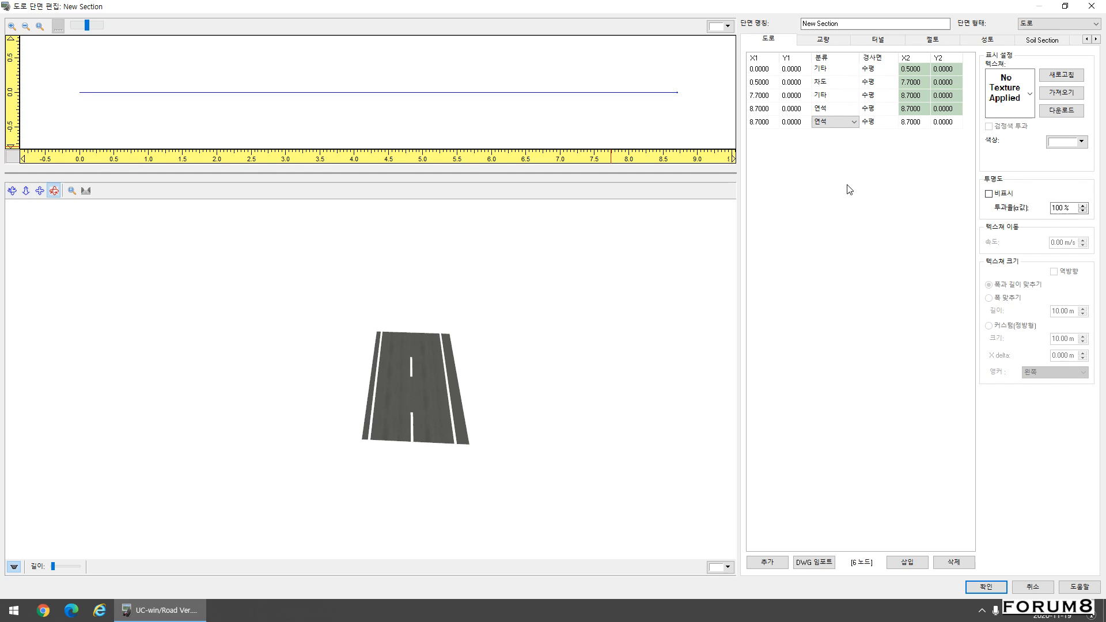
Step: Raise the outermost curb segment by setting its Y1 and Y2 to 0.2, and extend its X2 to 8.9
{"action": "left_click", "coordinate": [791, 122]}
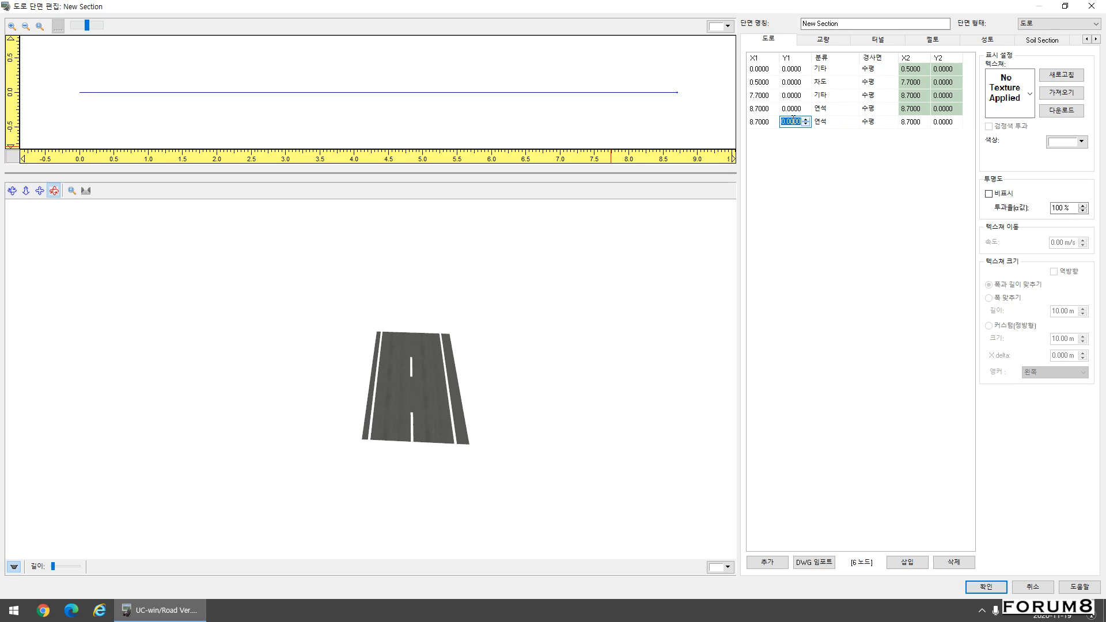
{"action": "scroll", "coordinate": [793, 121], "scroll_direction": "up", "scroll_amount": 1}
{"action": "left_click", "coordinate": [944, 124]}
{"action": "scroll", "coordinate": [943, 123], "scroll_direction": "up", "scroll_amount": 1}
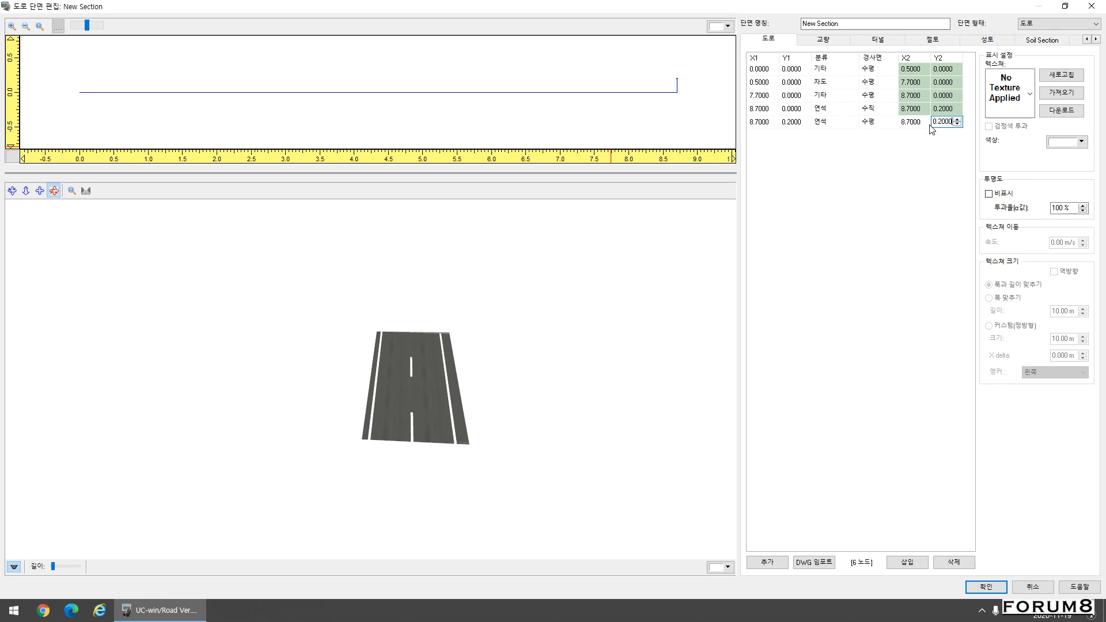
{"action": "left_click", "coordinate": [911, 122]}
{"action": "scroll", "coordinate": [910, 123], "scroll_direction": "up", "scroll_amount": 2}
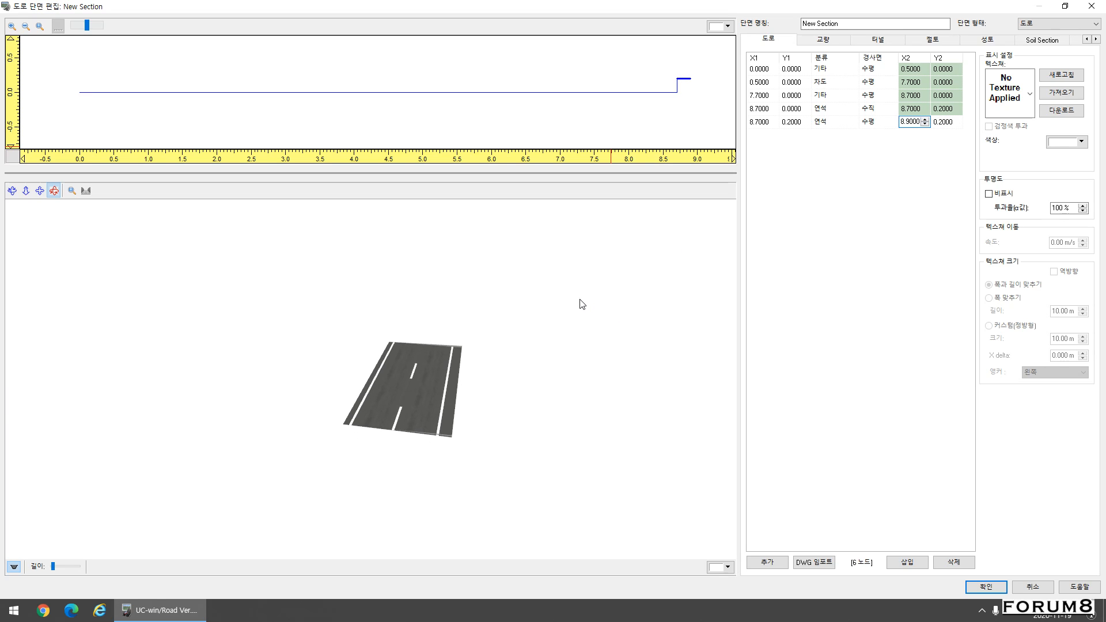
Step: Apply the curb001 texture to the vertical curb segment
{"action": "scroll", "coordinate": [516, 406], "scroll_direction": "up", "scroll_amount": 3}
{"action": "left_click_drag", "start_coordinate": [585, 430], "coordinate": [572, 409]}
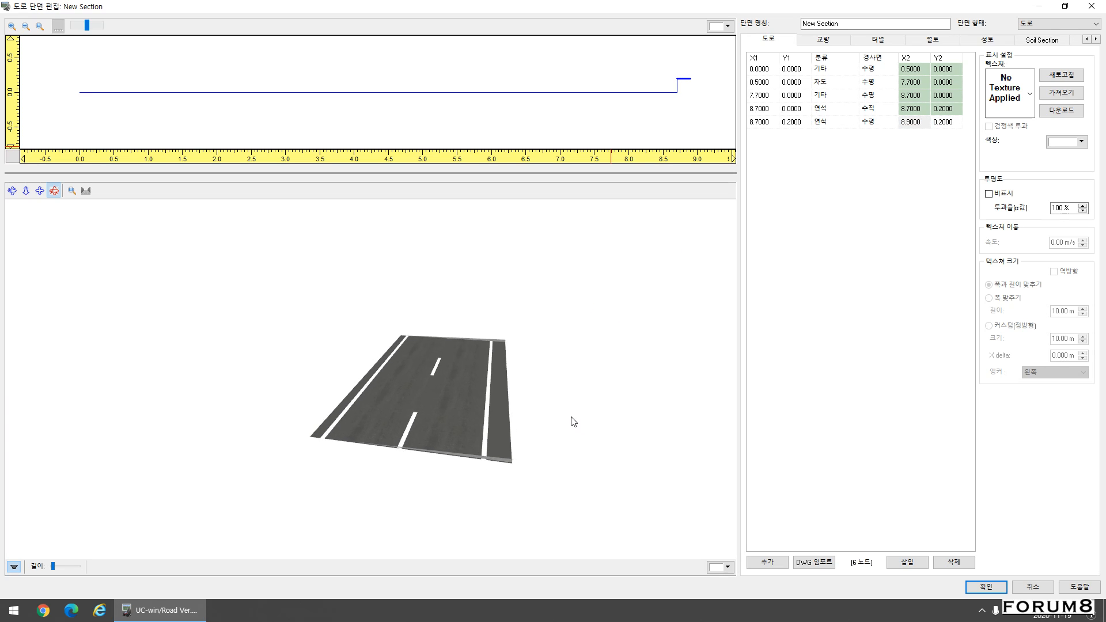
{"action": "left_click", "coordinate": [678, 87]}
{"action": "left_click", "coordinate": [684, 80]}
{"action": "left_click", "coordinate": [679, 86]}
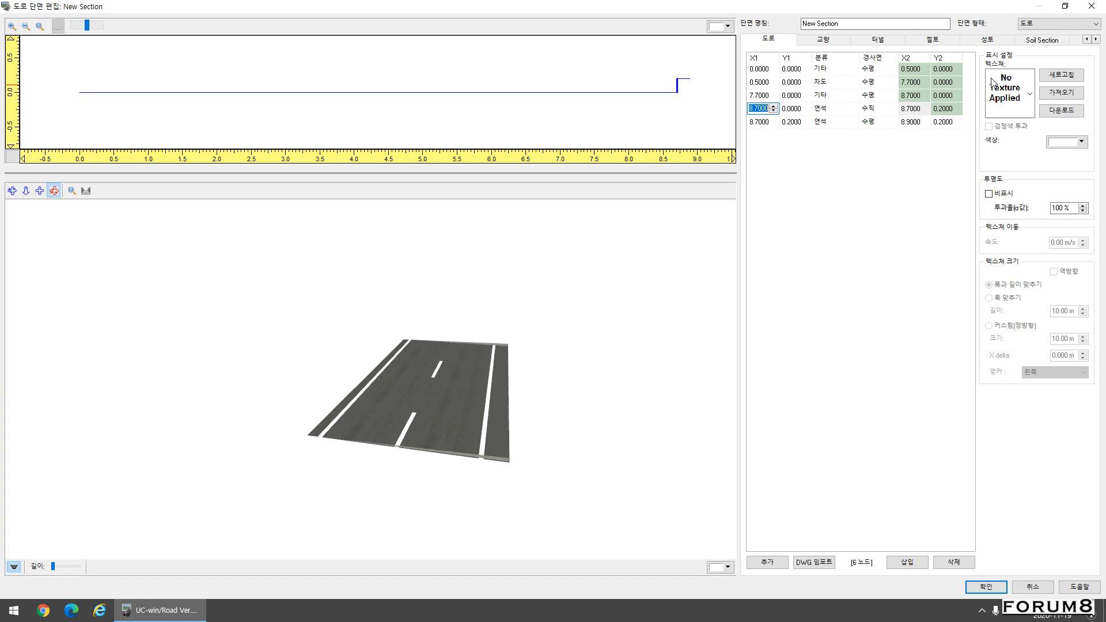
{"action": "left_click", "coordinate": [992, 83]}
{"action": "left_click", "coordinate": [1007, 368]}
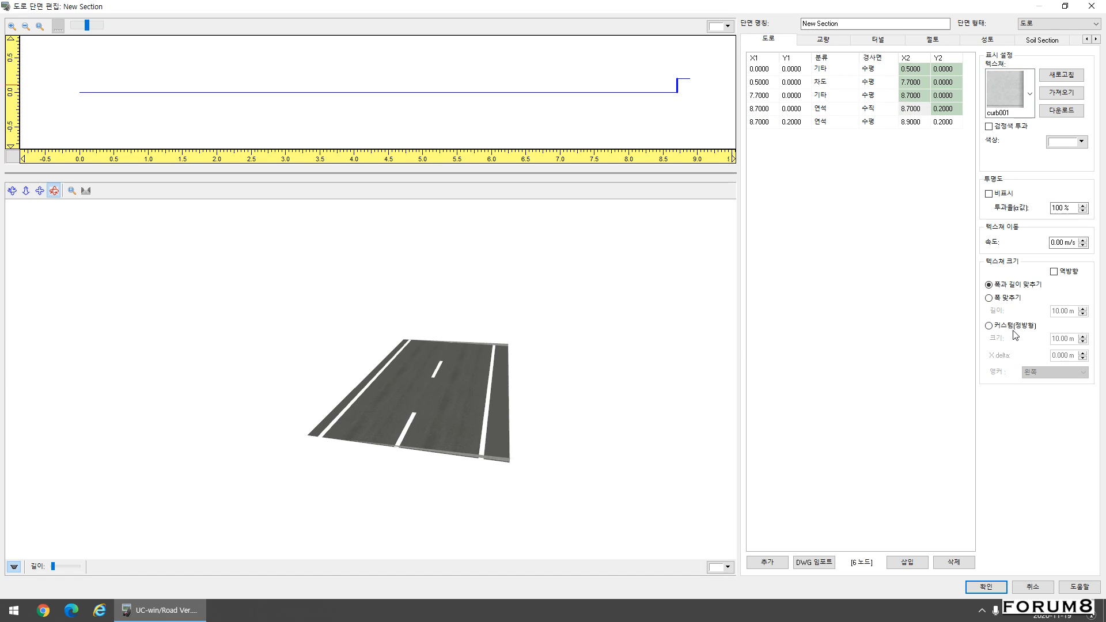
Step: Apply the curb001 texture to the horizontal top segment of the curb
{"action": "left_click_drag", "start_coordinate": [646, 367], "coordinate": [588, 377]}
{"action": "scroll", "coordinate": [658, 377], "scroll_direction": "up", "scroll_amount": 3}
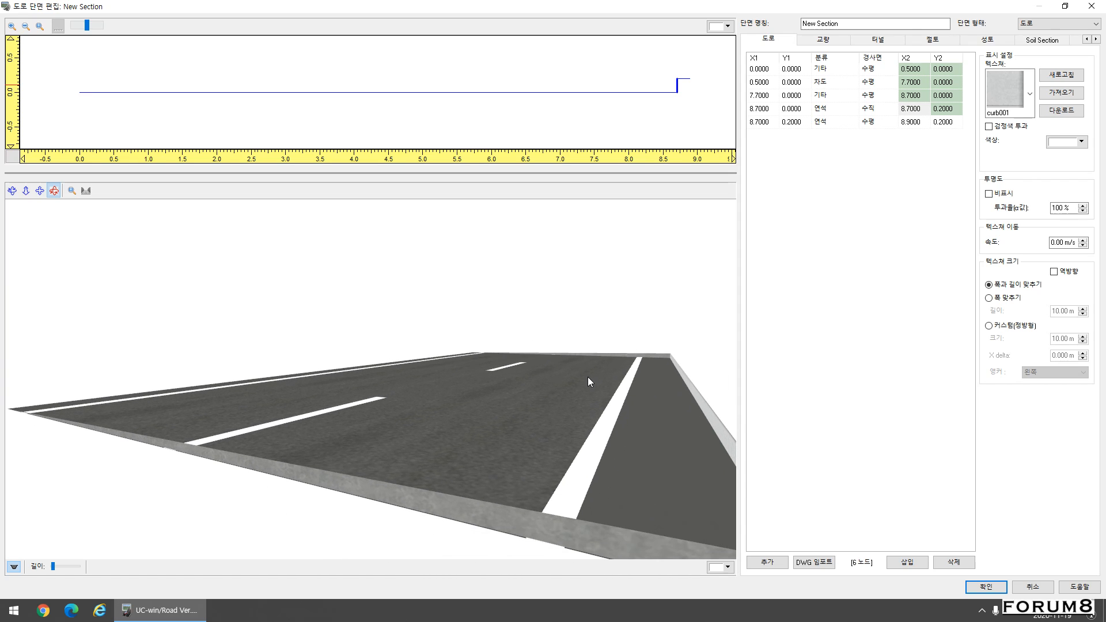
{"action": "left_click", "coordinate": [804, 122]}
{"action": "left_click", "coordinate": [1030, 94]}
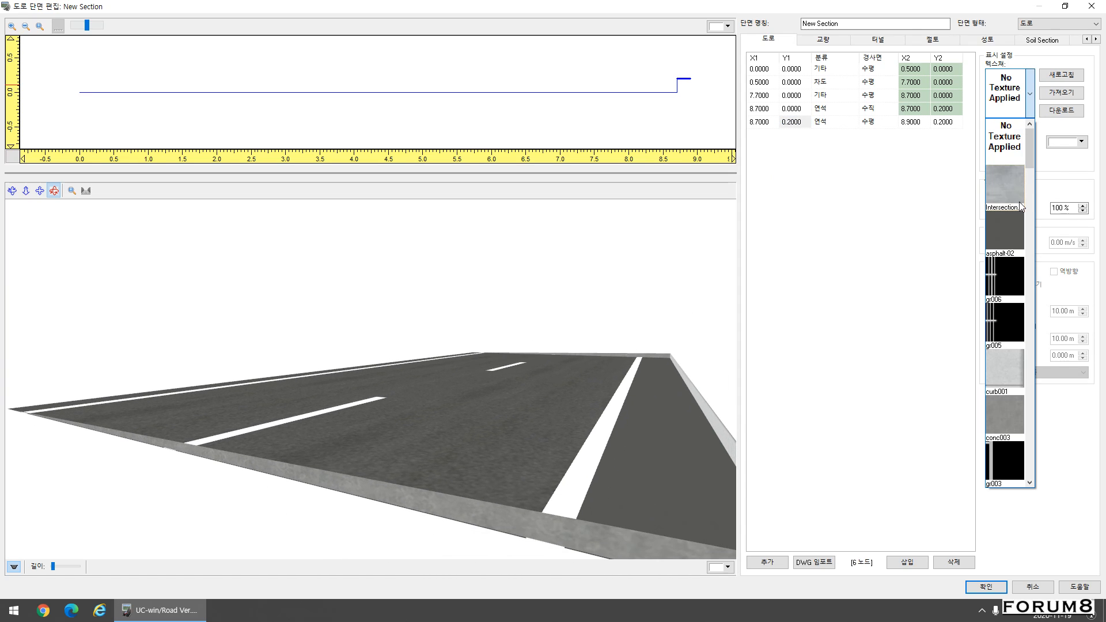
{"action": "left_click", "coordinate": [1007, 371]}
{"action": "scroll", "coordinate": [714, 400], "scroll_direction": "down", "scroll_amount": 5}
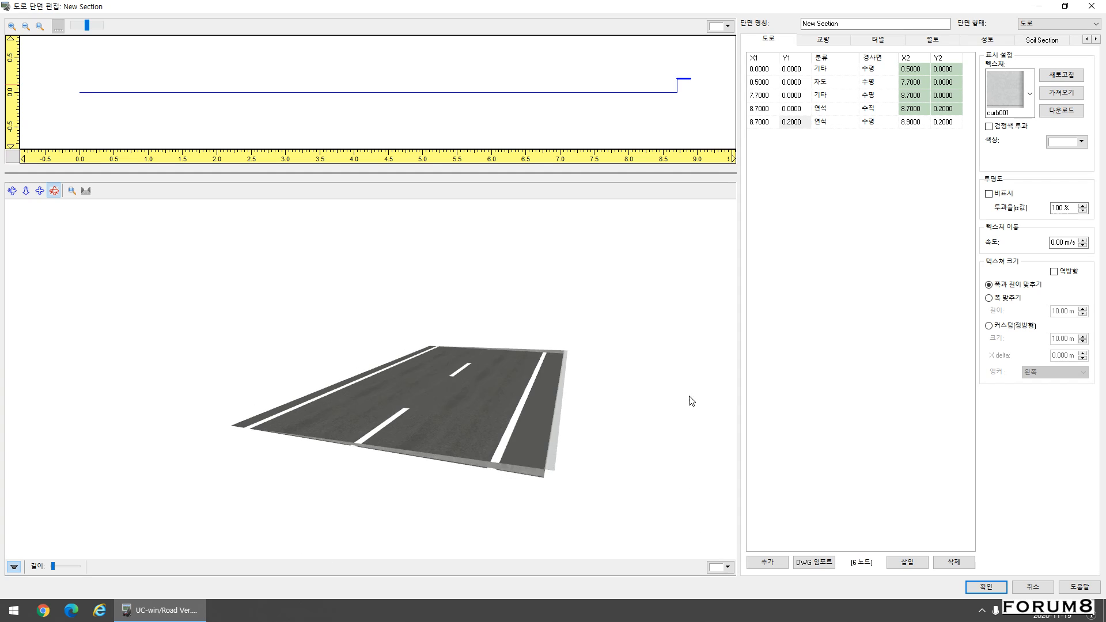
Step: Add a segment beyond the curb and classify it as 보도 (sidewalk)
{"action": "left_click_drag", "start_coordinate": [649, 388], "coordinate": [698, 441]}
{"action": "scroll", "coordinate": [617, 379], "scroll_direction": "up", "scroll_amount": 5}
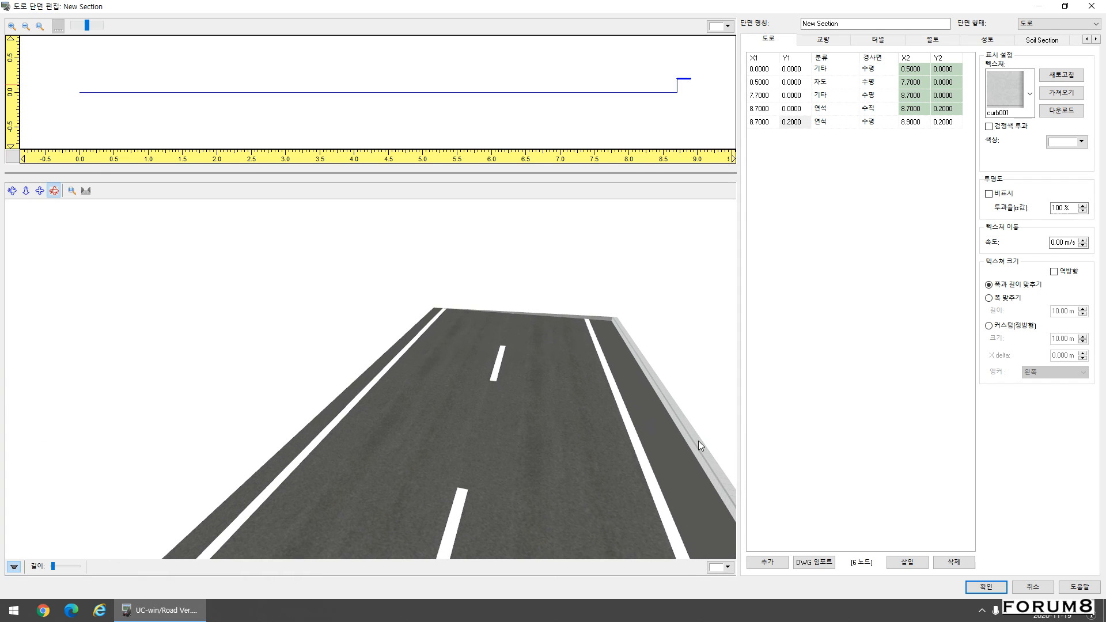
{"action": "left_click", "coordinate": [771, 562]}
{"action": "left_click", "coordinate": [831, 138]}
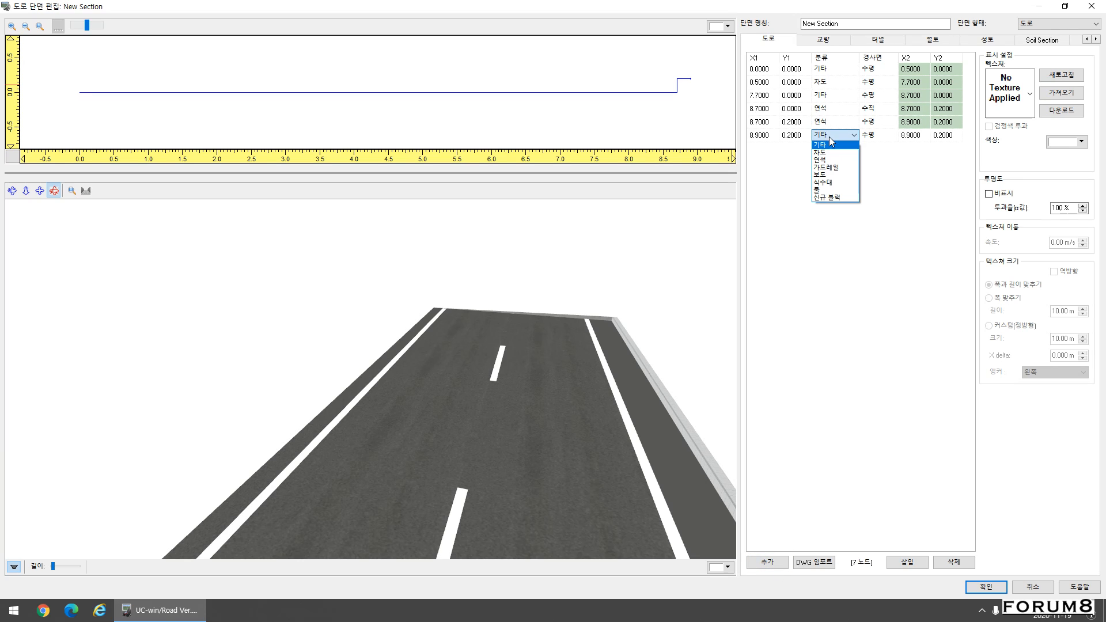
{"action": "left_click", "coordinate": [833, 181]}
Step: Apply the block005 paving texture to the 보도 segment
{"action": "left_click", "coordinate": [1030, 93]}
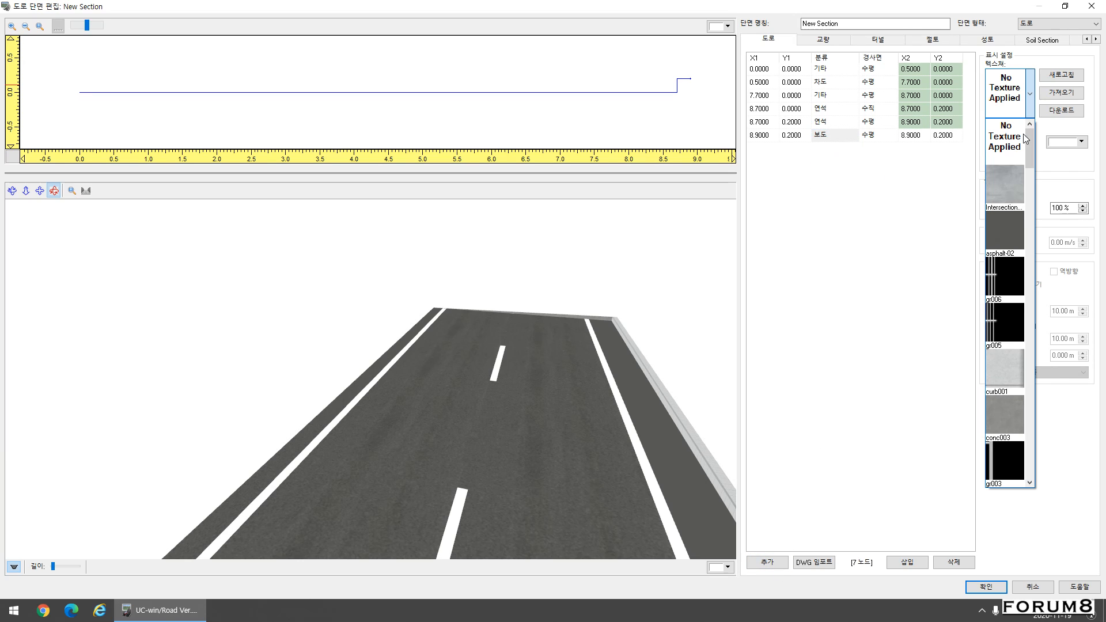
{"action": "scroll", "coordinate": [1021, 282], "scroll_direction": "down", "scroll_amount": 5}
{"action": "scroll", "coordinate": [1021, 281], "scroll_direction": "down", "scroll_amount": 5}
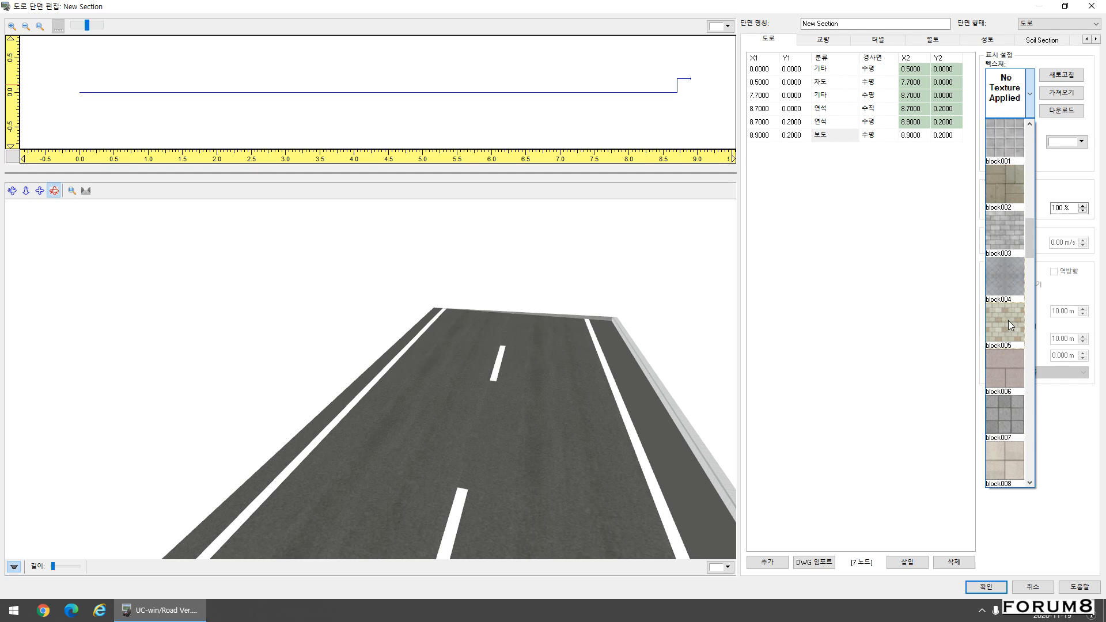
{"action": "left_click", "coordinate": [1009, 320]}
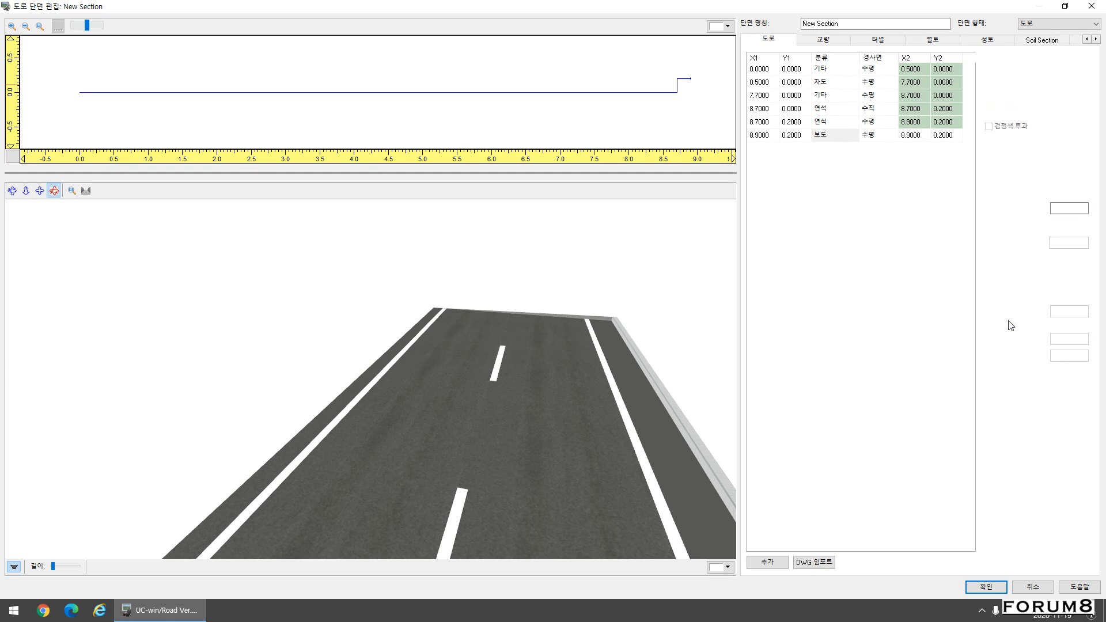
Step: Widen the 보도 segment by setting its X2 to 15
{"action": "left_click", "coordinate": [909, 136]}
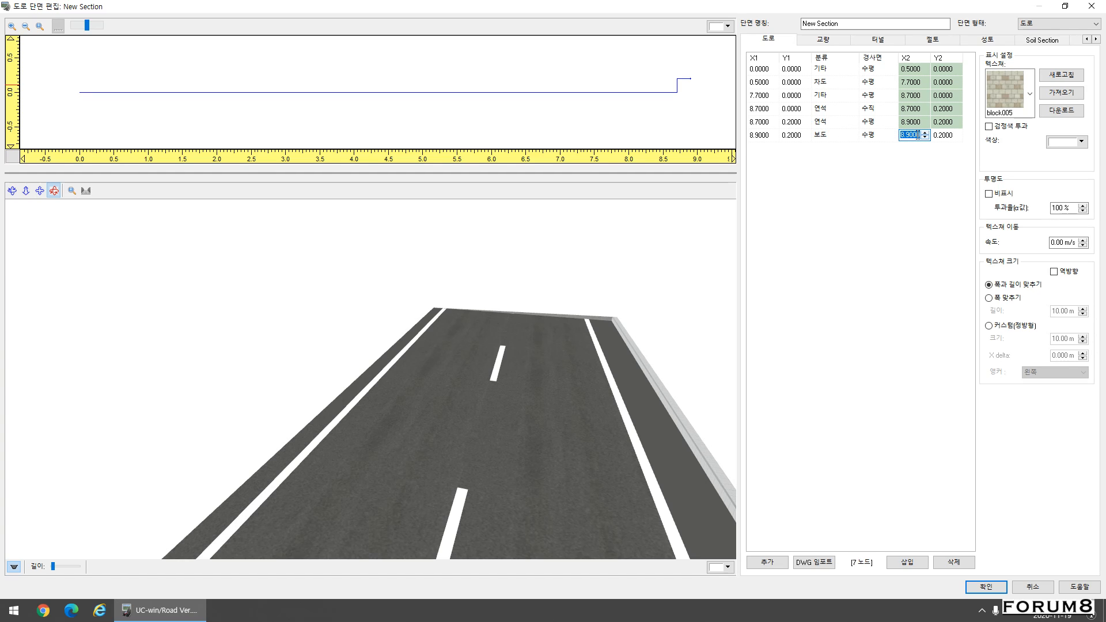
{"action": "left_click", "coordinate": [926, 133]}
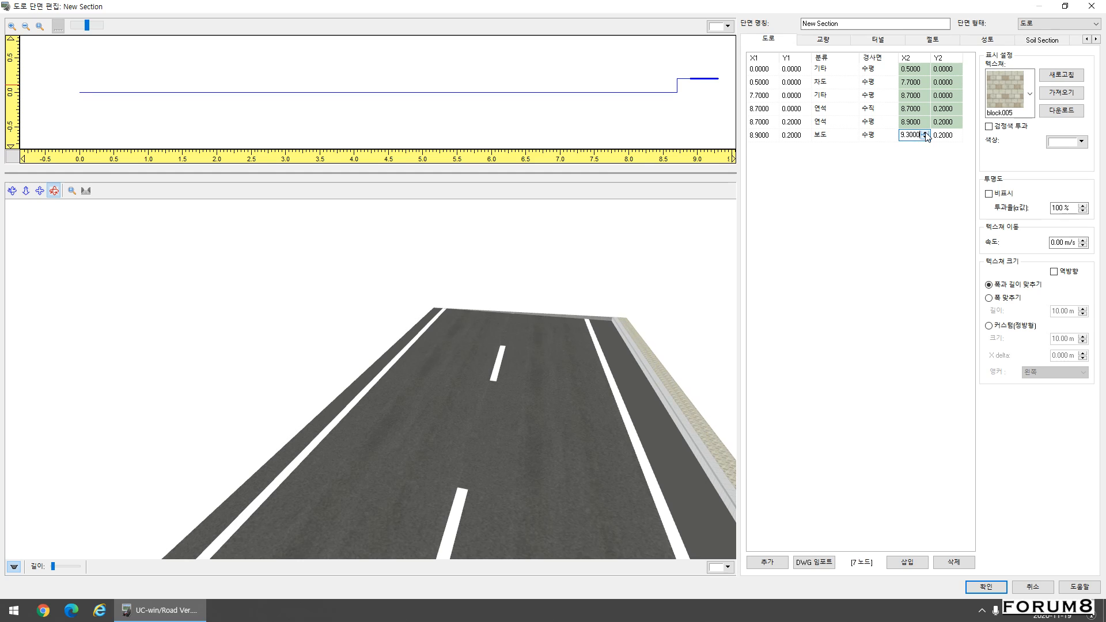
{"action": "left_click", "coordinate": [926, 133]}
{"action": "left_click", "coordinate": [925, 133]}
{"action": "left_click", "coordinate": [925, 133]}
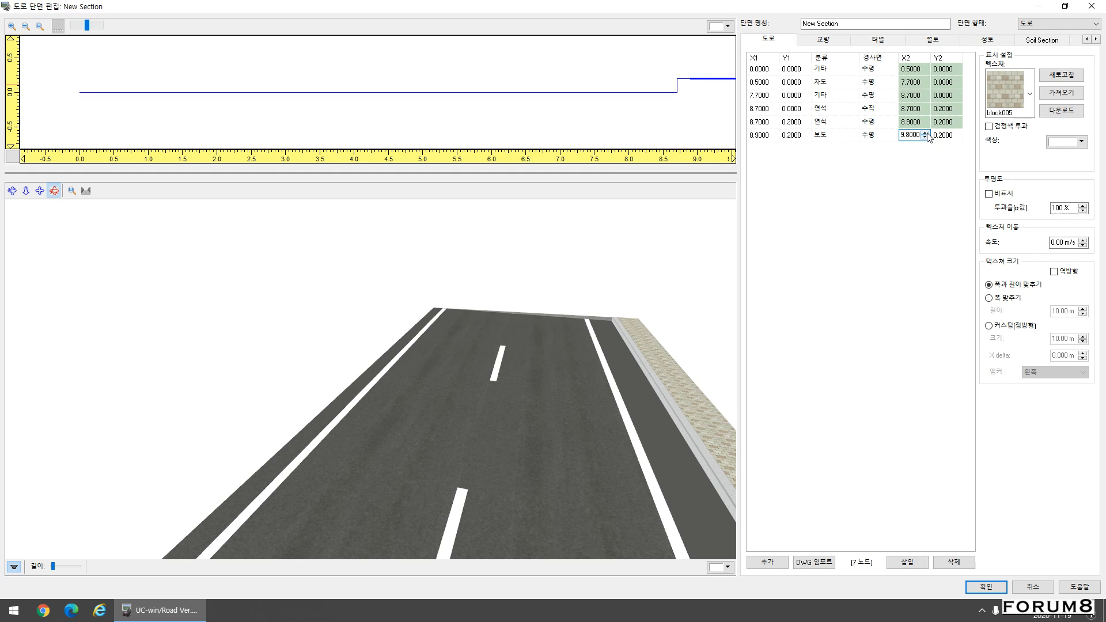
{"action": "left_click", "coordinate": [925, 132]}
{"action": "left_click", "coordinate": [925, 133]}
{"action": "left_click", "coordinate": [925, 141]}
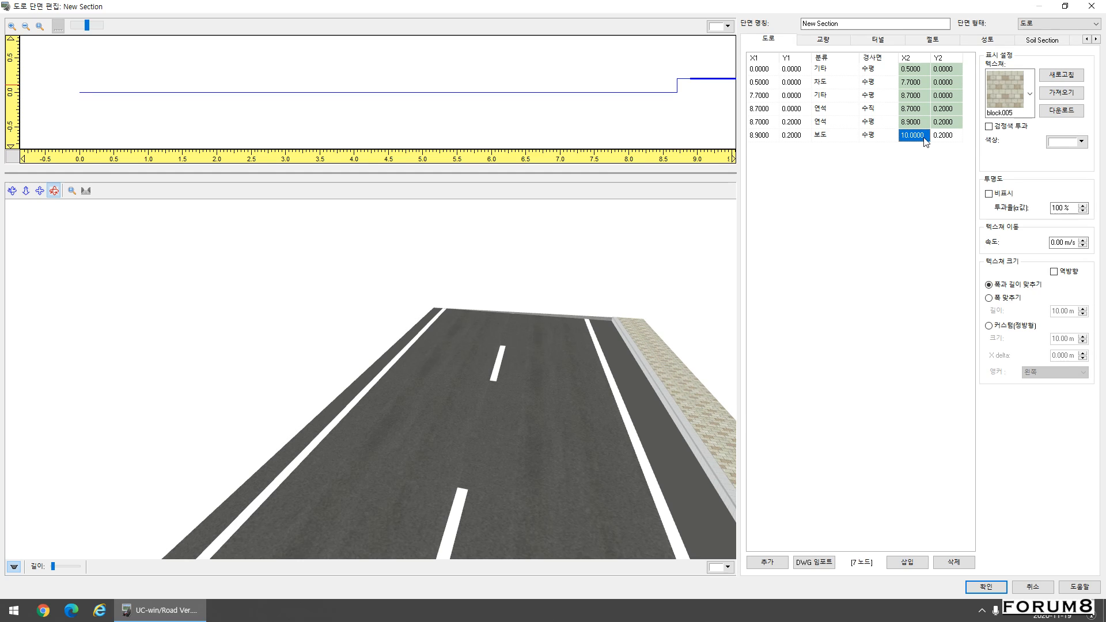
{"action": "left_click", "coordinate": [951, 140]}
{"action": "left_click", "coordinate": [920, 139]}
{"action": "type", "text": "15"}
{"action": "left_click", "coordinate": [607, 378]}
{"action": "scroll", "coordinate": [605, 384], "scroll_direction": "down", "scroll_amount": 3}
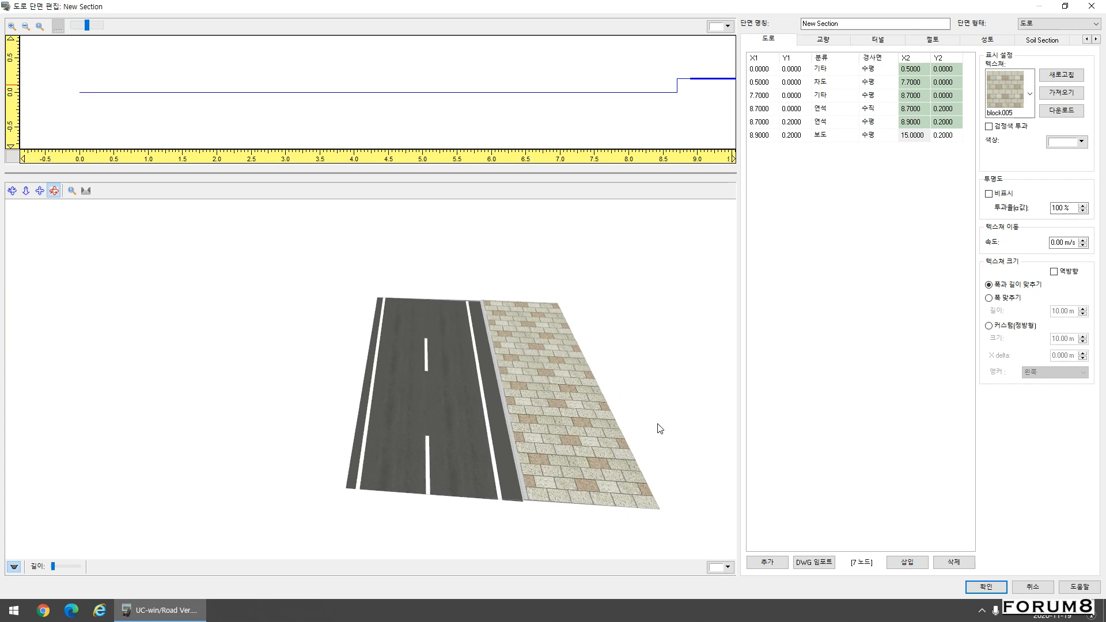
Step: Switch the sidewalk's texture sizing to 커스텀(정방형) (custom square) and set the size to 1 m
{"action": "middle_click_drag", "start_coordinate": [658, 424], "coordinate": [665, 431]}
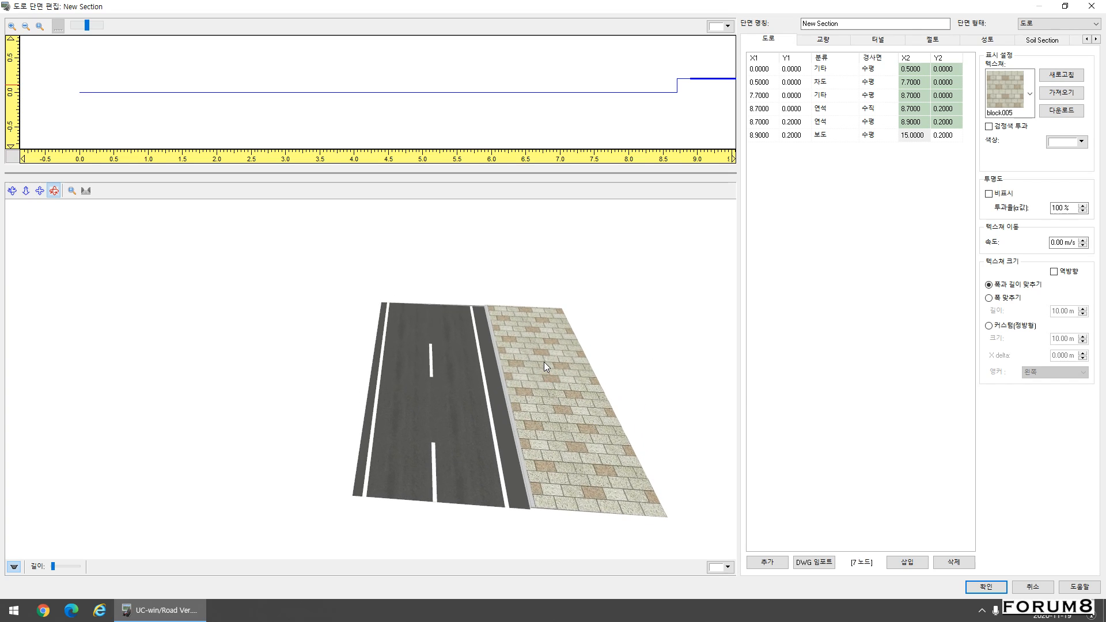
{"action": "left_click_drag", "start_coordinate": [544, 362], "coordinate": [579, 440]}
{"action": "scroll", "coordinate": [638, 432], "scroll_direction": "up", "scroll_amount": 2}
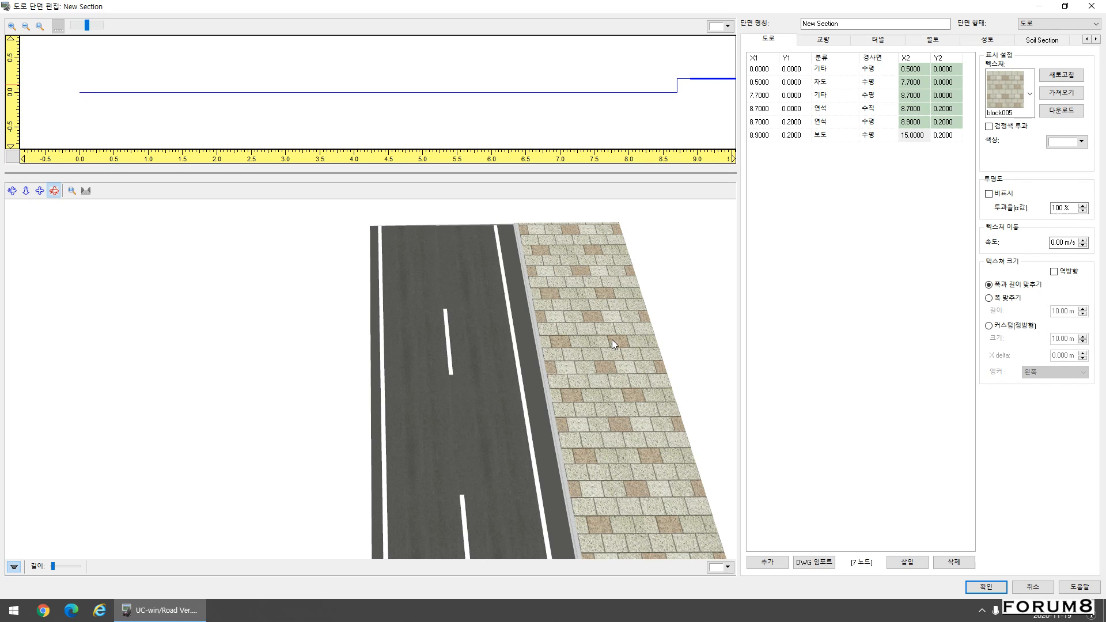
{"action": "left_click_drag", "start_coordinate": [612, 340], "coordinate": [640, 328]}
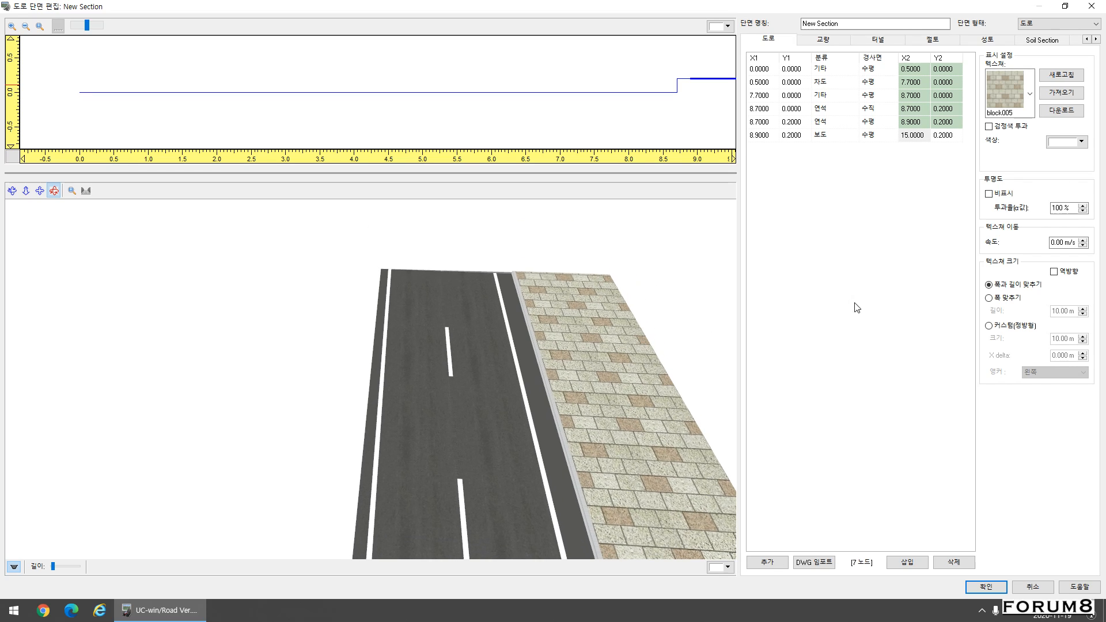
{"action": "left_click", "coordinate": [1013, 328]}
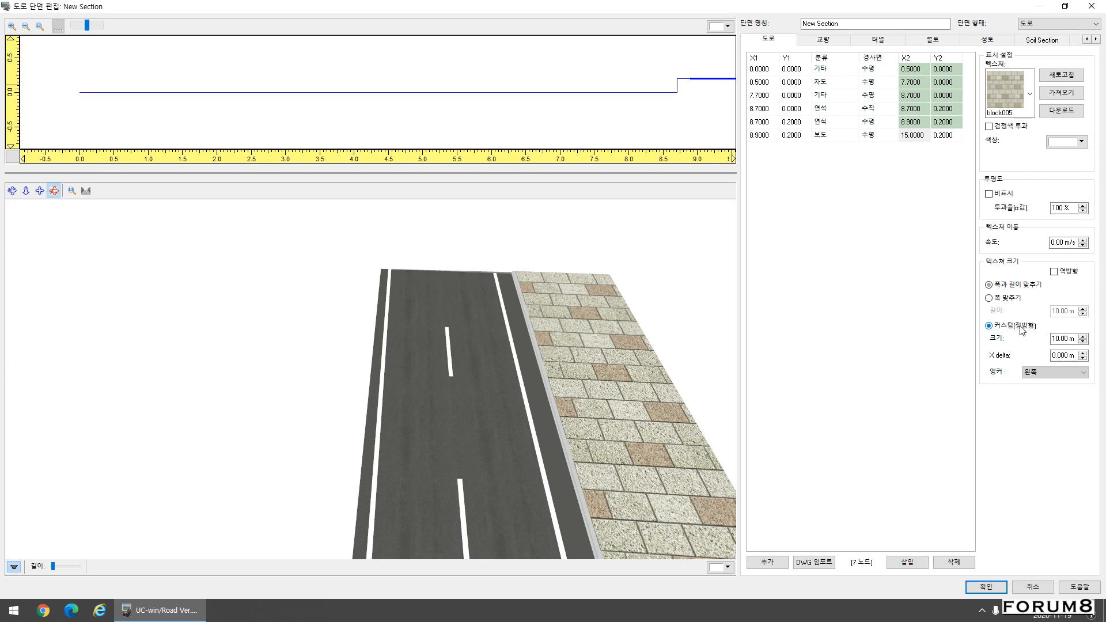
{"action": "double_click", "coordinate": [1053, 339]}
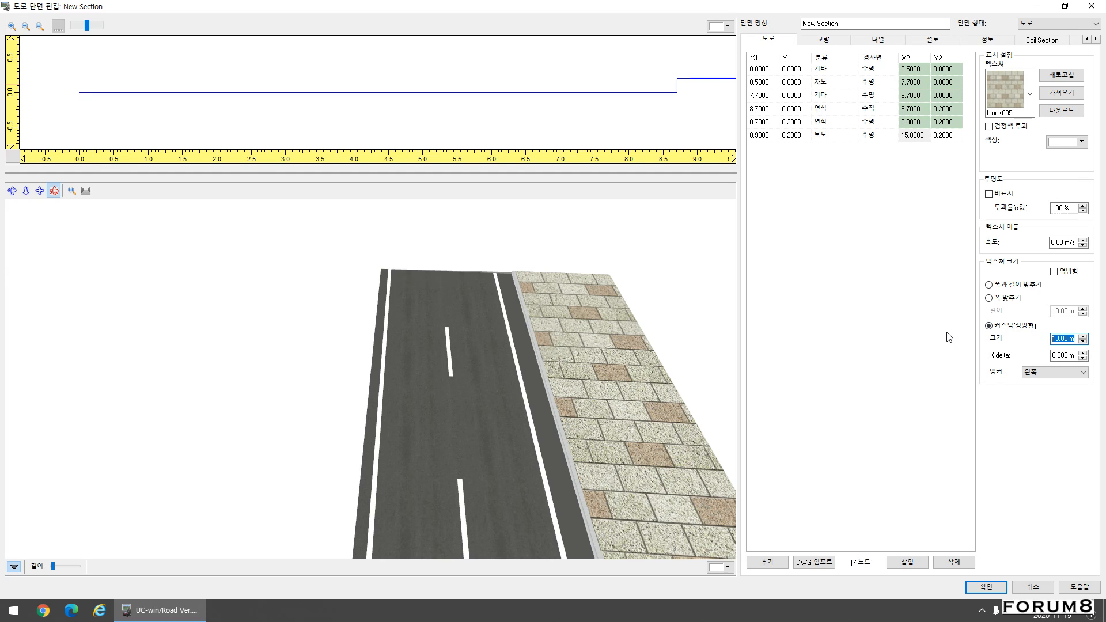
{"action": "type", "text": "1"}
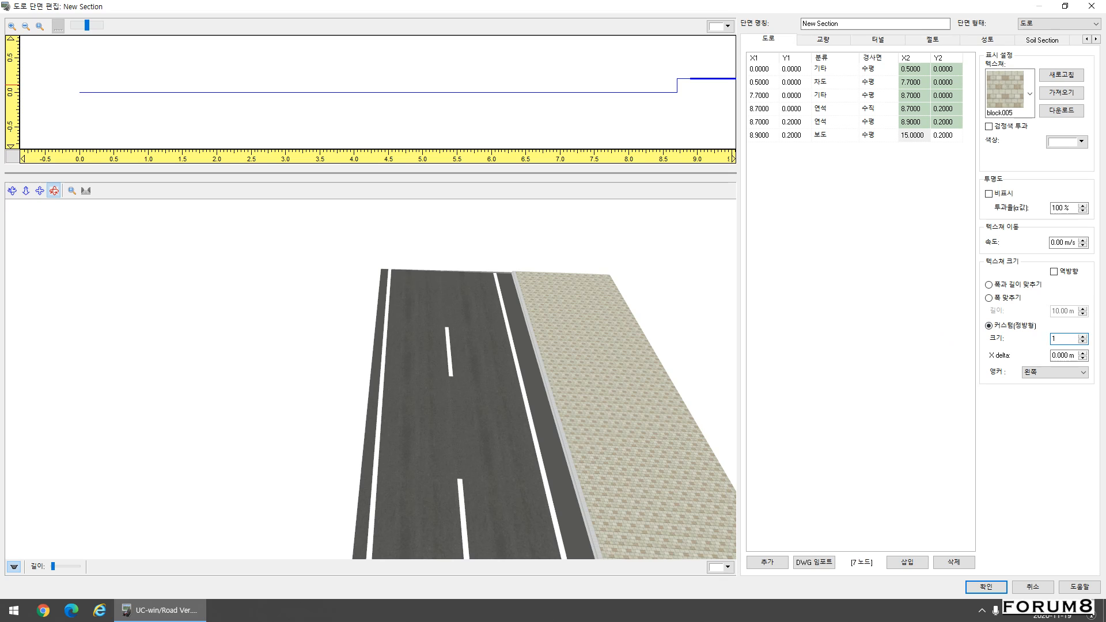
{"action": "left_click_drag", "start_coordinate": [565, 401], "coordinate": [678, 421]}
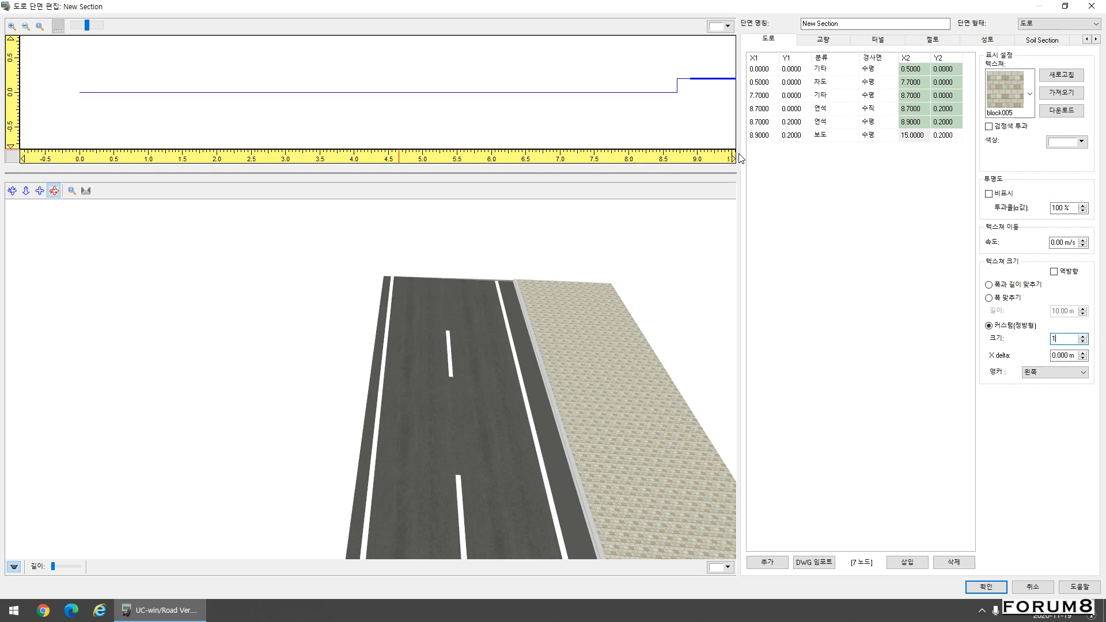
{"action": "left_click", "coordinate": [759, 69]}
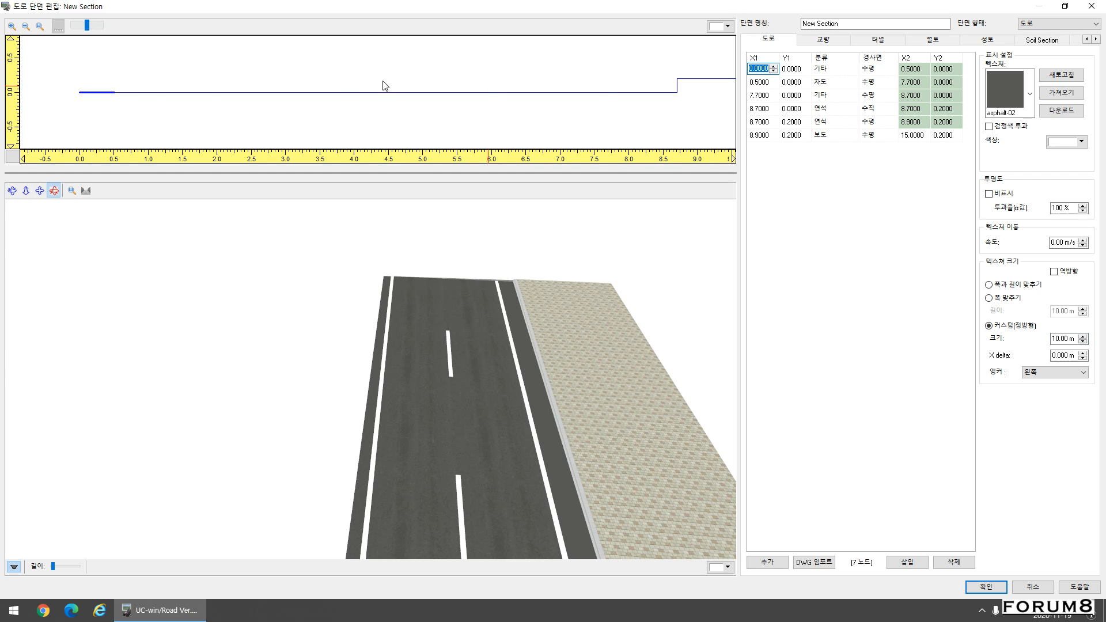
{"action": "left_click", "coordinate": [40, 26]}
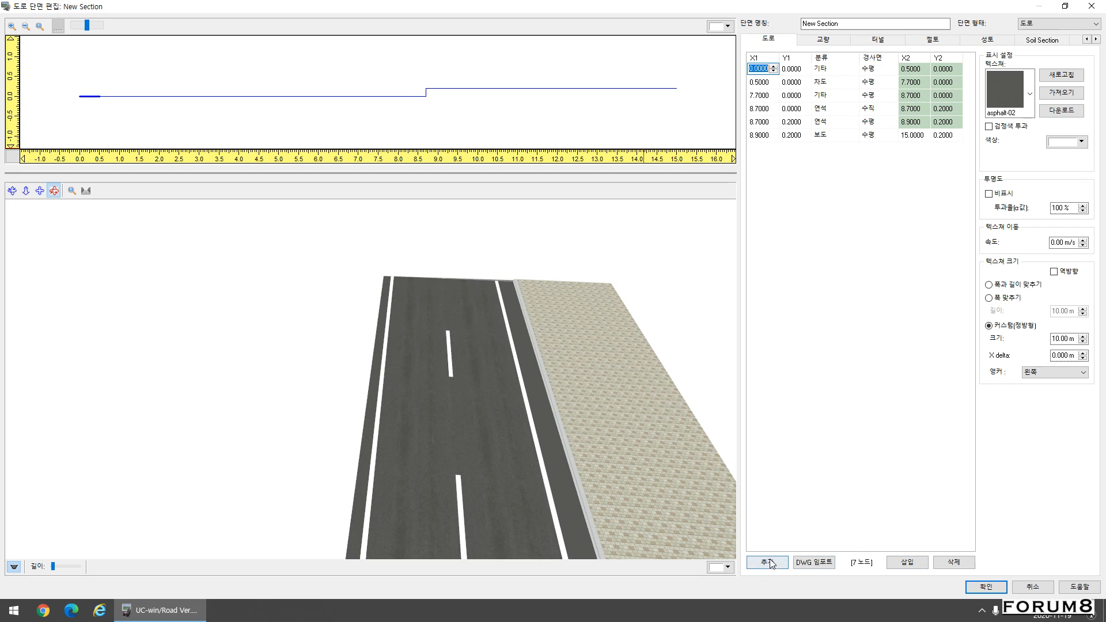
{"action": "left_click", "coordinate": [763, 138]}
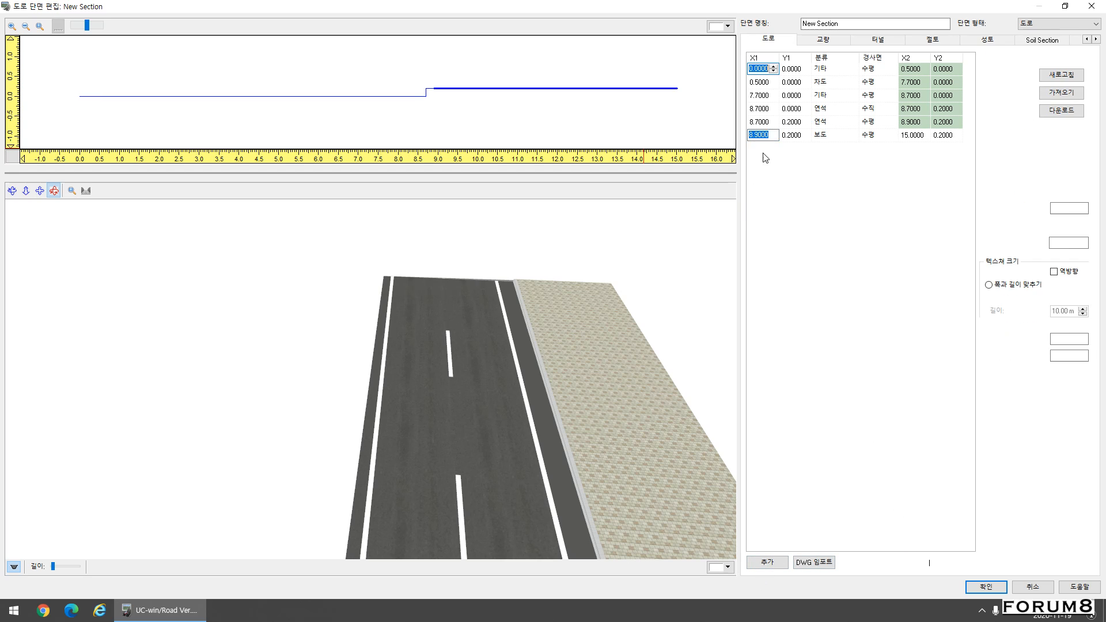
{"action": "left_click", "coordinate": [779, 564]}
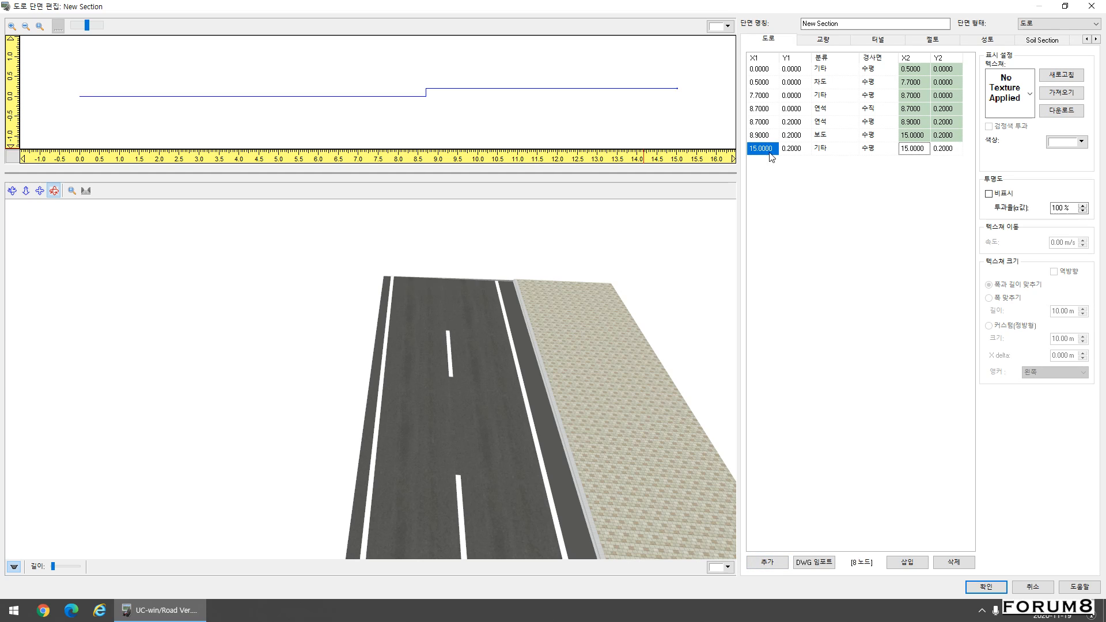
{"action": "left_click", "coordinate": [955, 562]}
Step: Insert four new segments before the first 기타 segment at the inner end of the section
{"action": "left_click", "coordinate": [762, 69]}
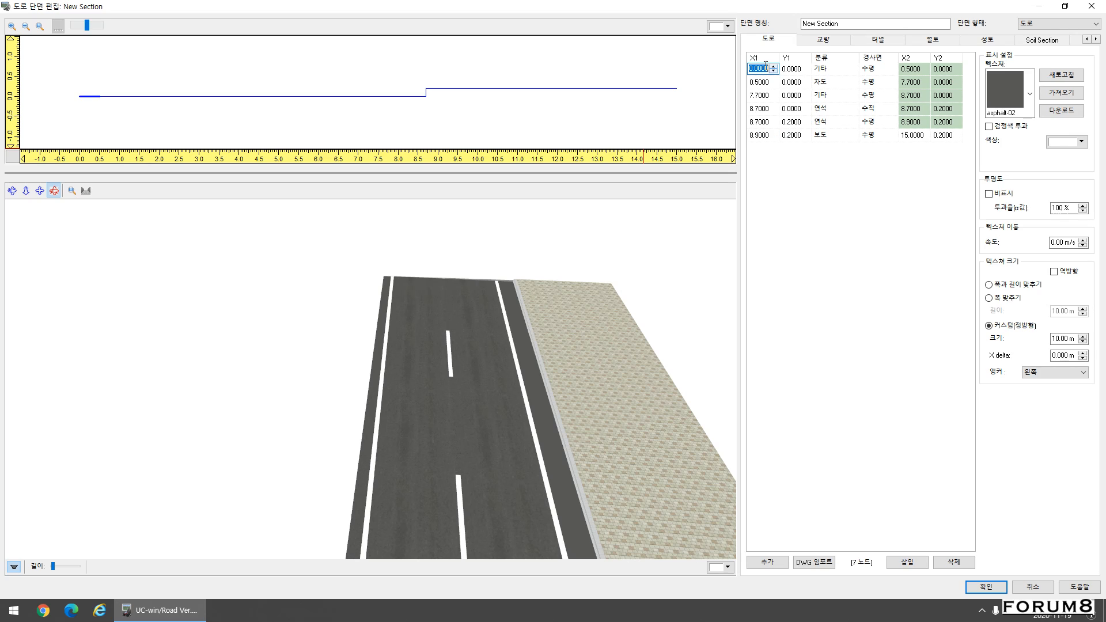
{"action": "left_click", "coordinate": [908, 562]}
{"action": "left_click", "coordinate": [908, 563]}
{"action": "left_click", "coordinate": [907, 563]}
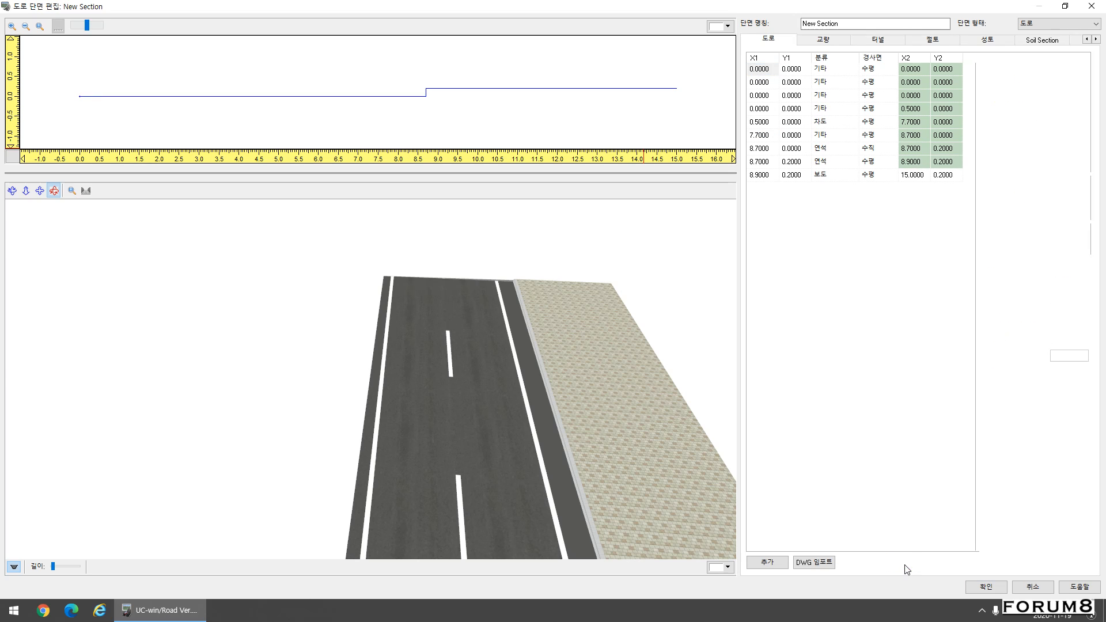
{"action": "left_click", "coordinate": [908, 563]}
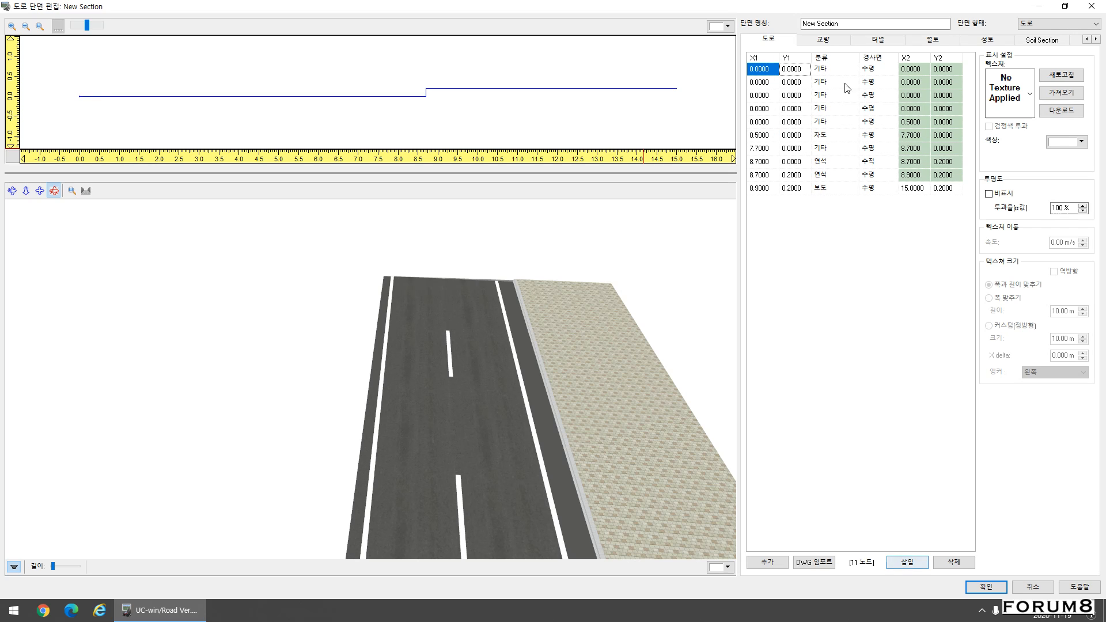
Step: Set the X1 of the asphalt 기타 segment beside the carriageway's inner edge to -0.5
{"action": "left_click", "coordinate": [765, 122]}
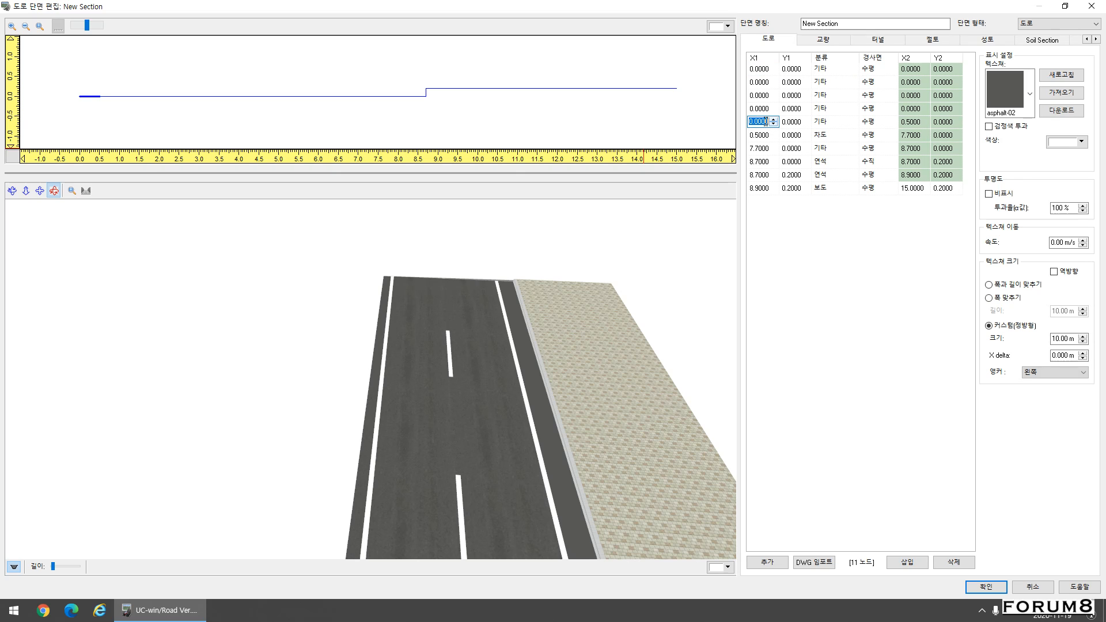
{"action": "type", "text": "-.5"}
{"action": "left_click_drag", "start_coordinate": [444, 383], "coordinate": [558, 289]}
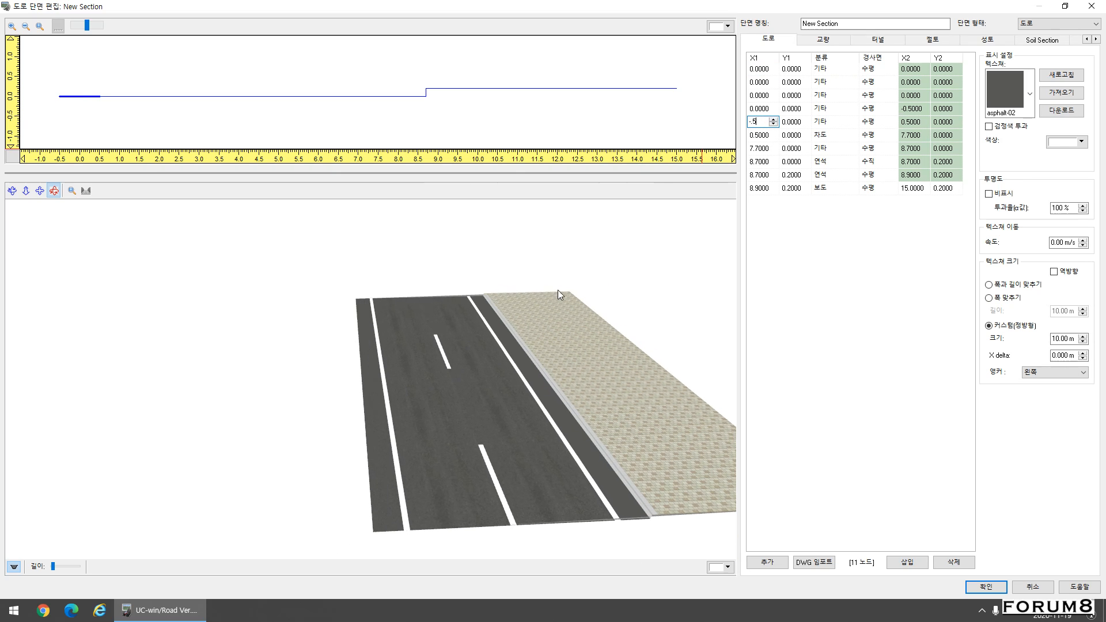
Step: Set the X1 values of the four inserted segments, from the innermost outward, to -7.7, -8.7, -8.7 and -15
{"action": "left_click", "coordinate": [760, 109]}
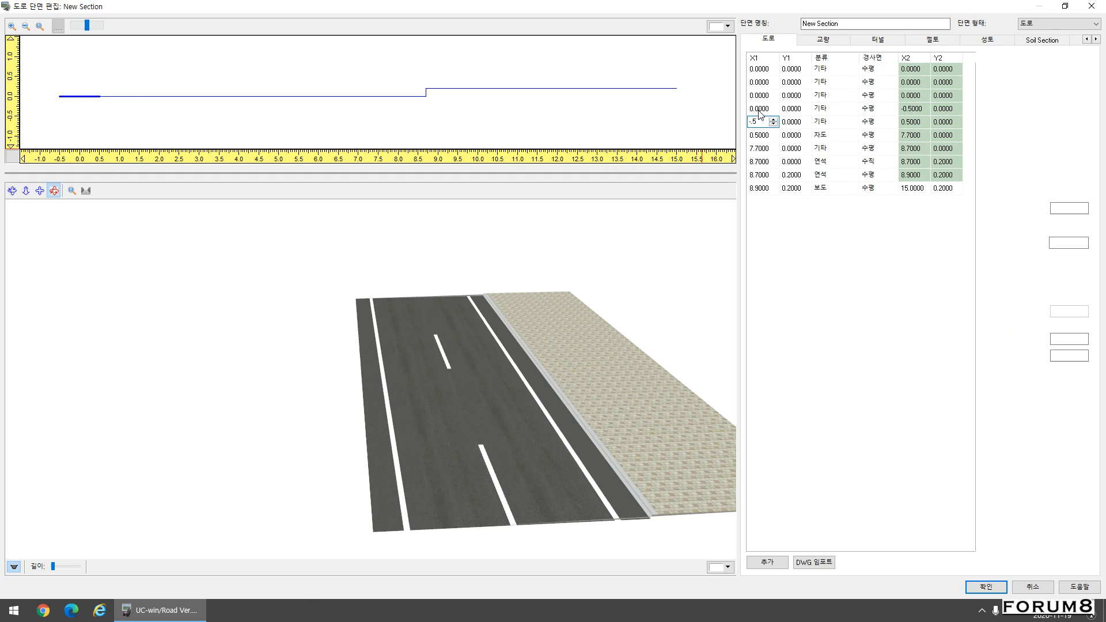
{"action": "type", "text": "-7.7"}
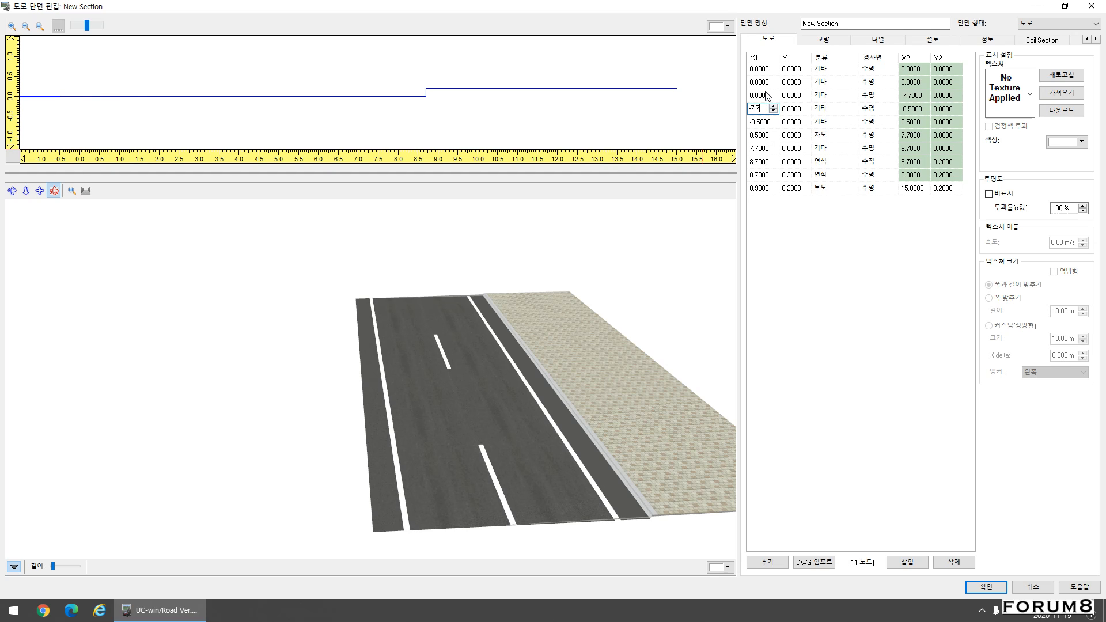
{"action": "left_click", "coordinate": [766, 96]}
{"action": "type", "text": "-8.7"}
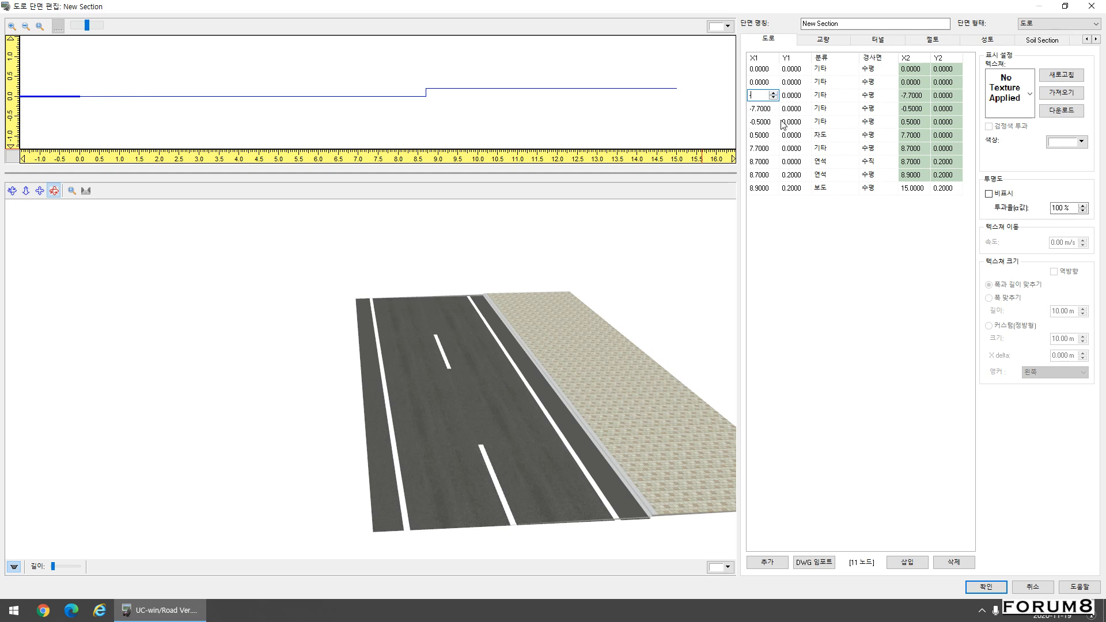
{"action": "left_click", "coordinate": [762, 82]}
{"action": "type", "text": "-"}
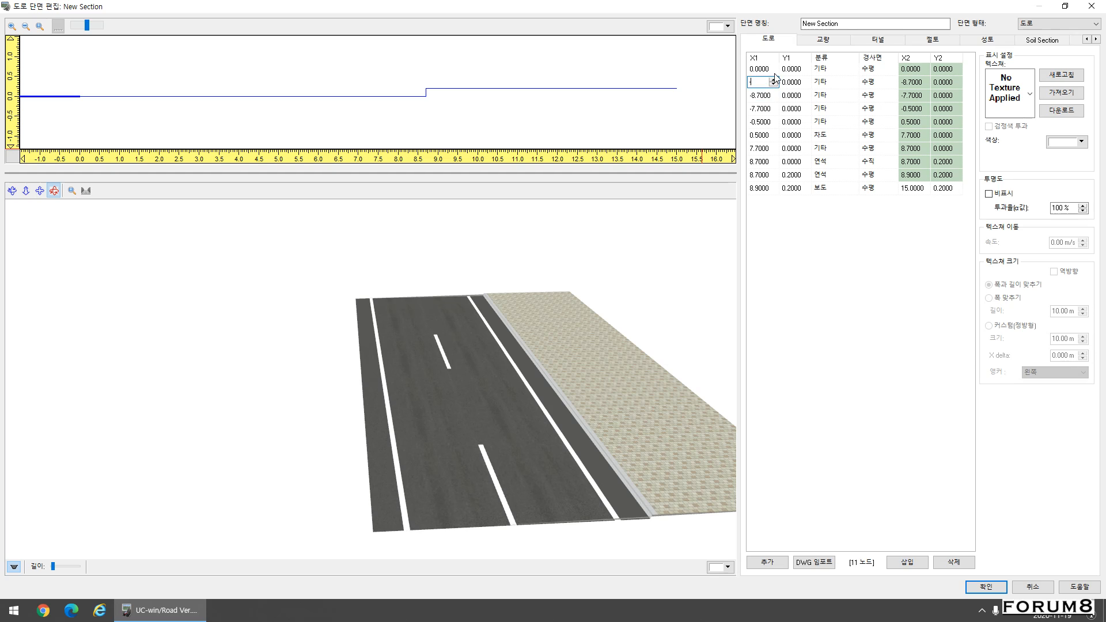
{"action": "type", "text": "8.7"}
{"action": "key", "text": "Up"}
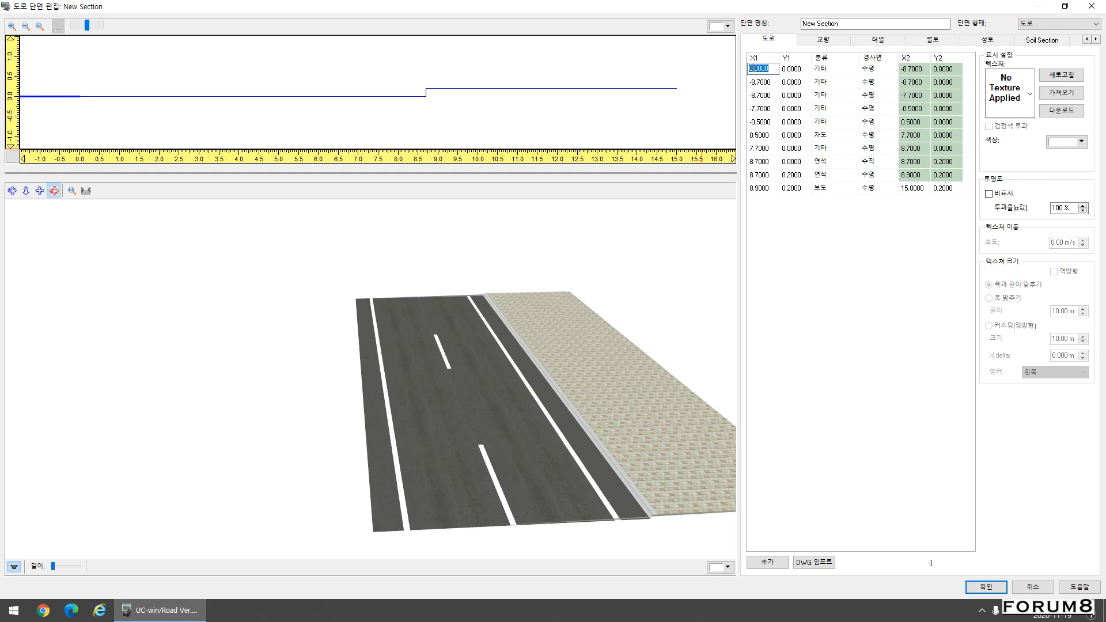
{"action": "type", "text": "-15"}
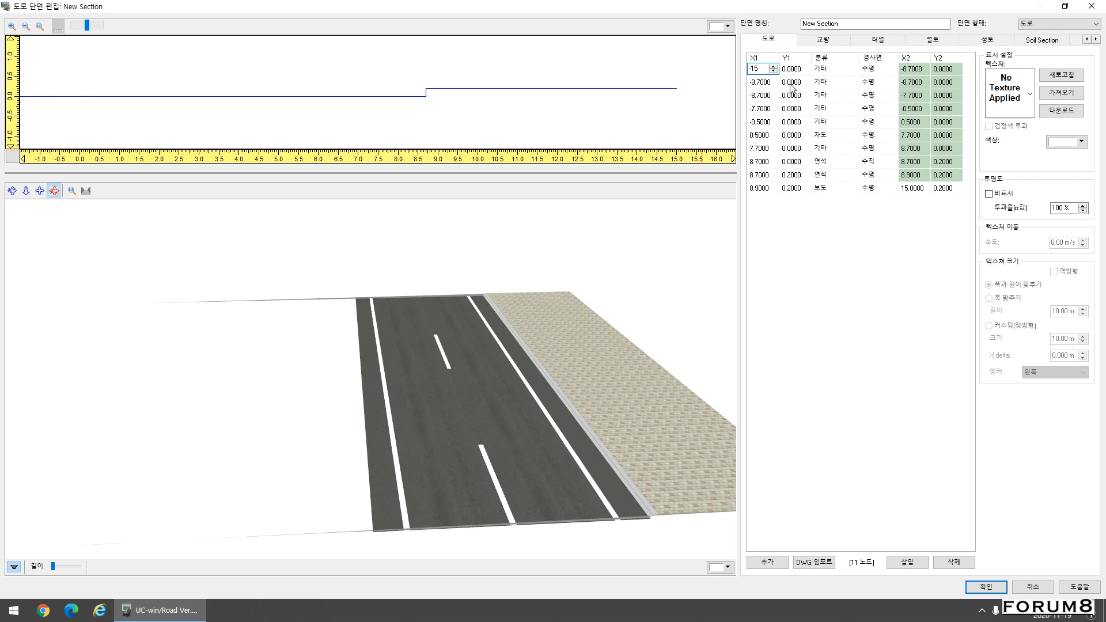
{"action": "left_click", "coordinate": [56, 25]}
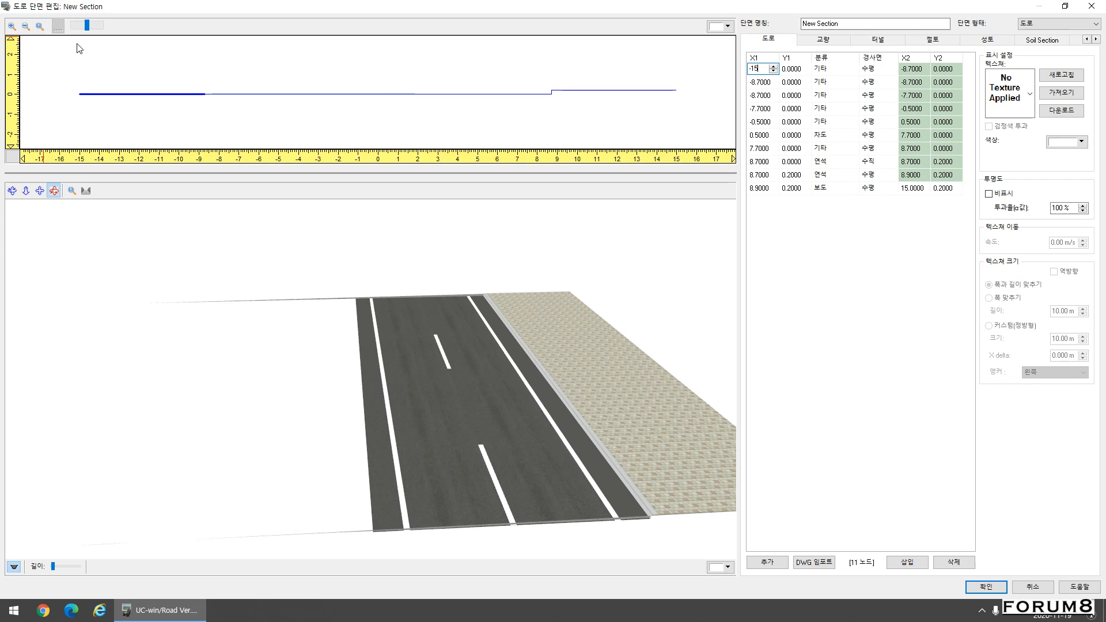
Step: Classify the four new segments, from the innermost outward, as 차도, 연석, 연석 and 보도
{"action": "left_click", "coordinate": [794, 108]}
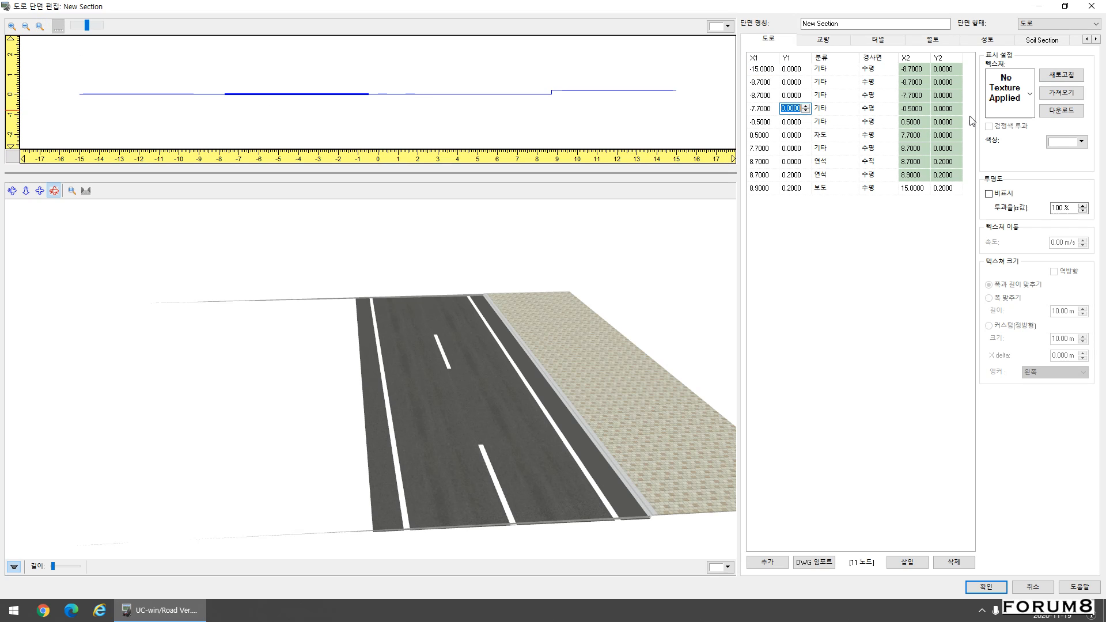
{"action": "left_click", "coordinate": [835, 108]}
{"action": "left_click", "coordinate": [836, 108]}
{"action": "left_click", "coordinate": [836, 137]}
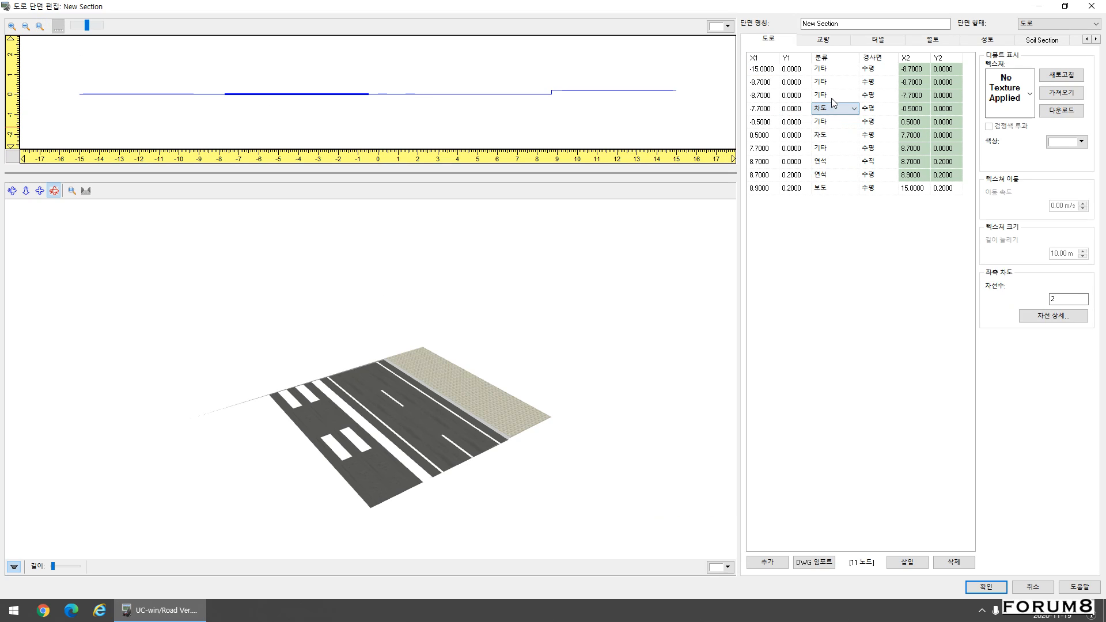
{"action": "left_click", "coordinate": [832, 97]}
{"action": "left_click", "coordinate": [831, 119]}
{"action": "left_click", "coordinate": [834, 84]}
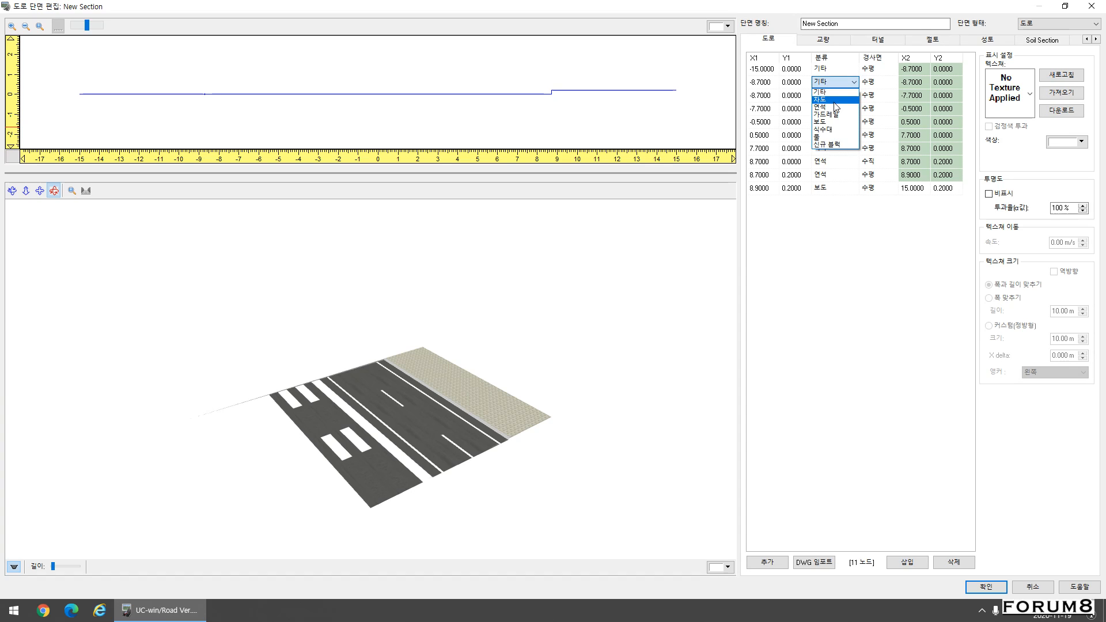
{"action": "left_click", "coordinate": [833, 100]}
{"action": "left_click", "coordinate": [833, 68]}
{"action": "left_click", "coordinate": [833, 69]}
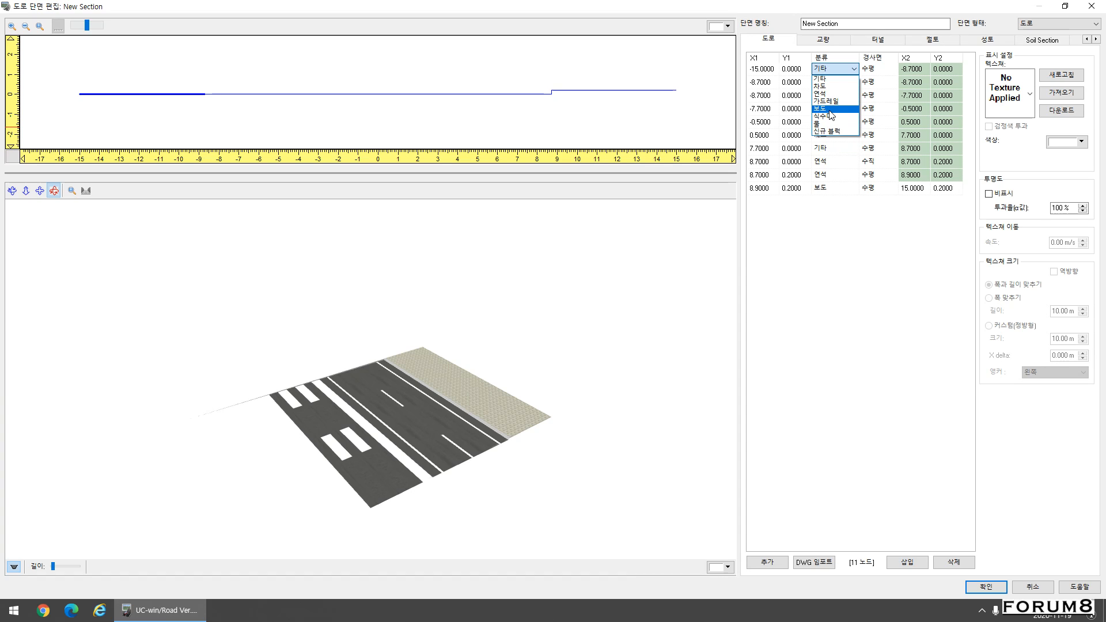
{"action": "left_click", "coordinate": [825, 109]}
{"action": "left_click", "coordinate": [773, 82]}
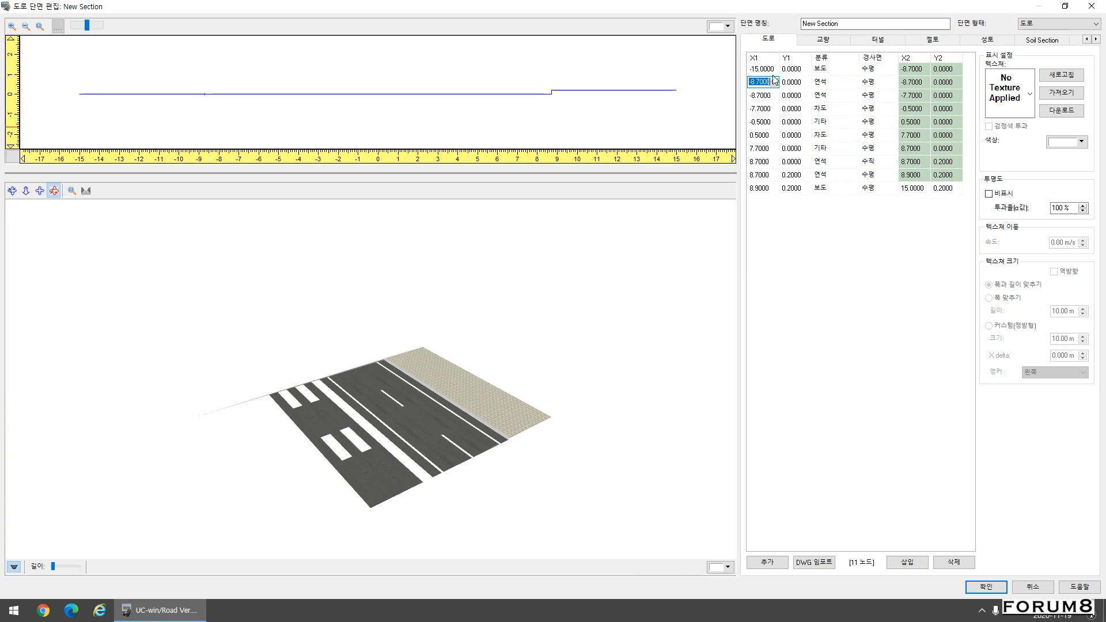
{"action": "left_click", "coordinate": [795, 96]}
{"action": "type", "text": "0.2000"}
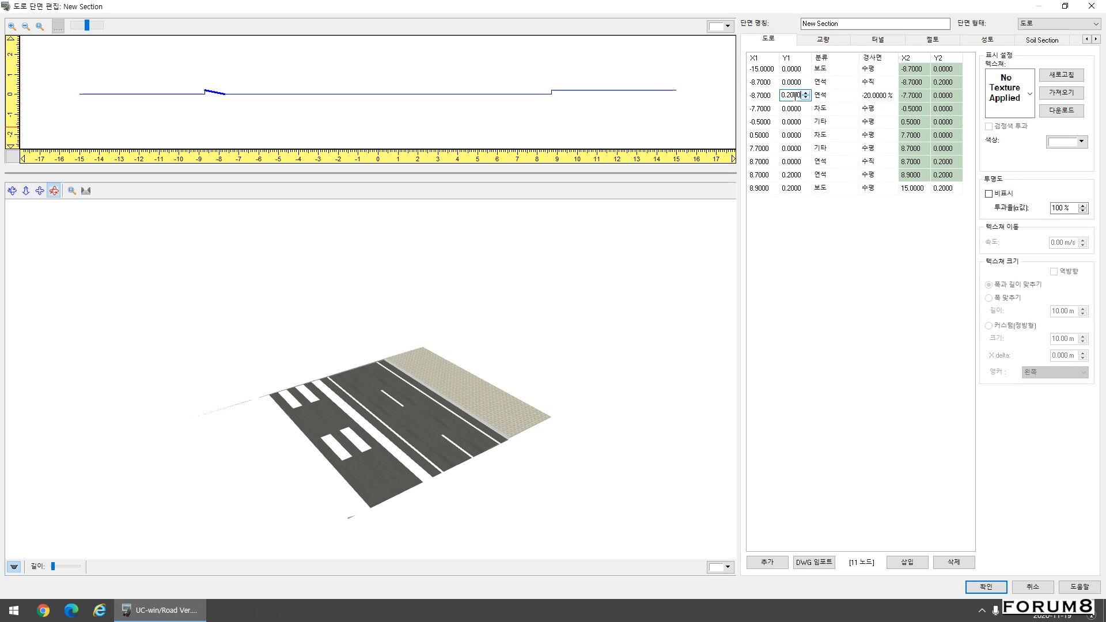
Step: Raise the new 보도 segment and the 연석 segment next to it by setting each one's Y1 to 0.2
{"action": "left_click", "coordinate": [798, 83]}
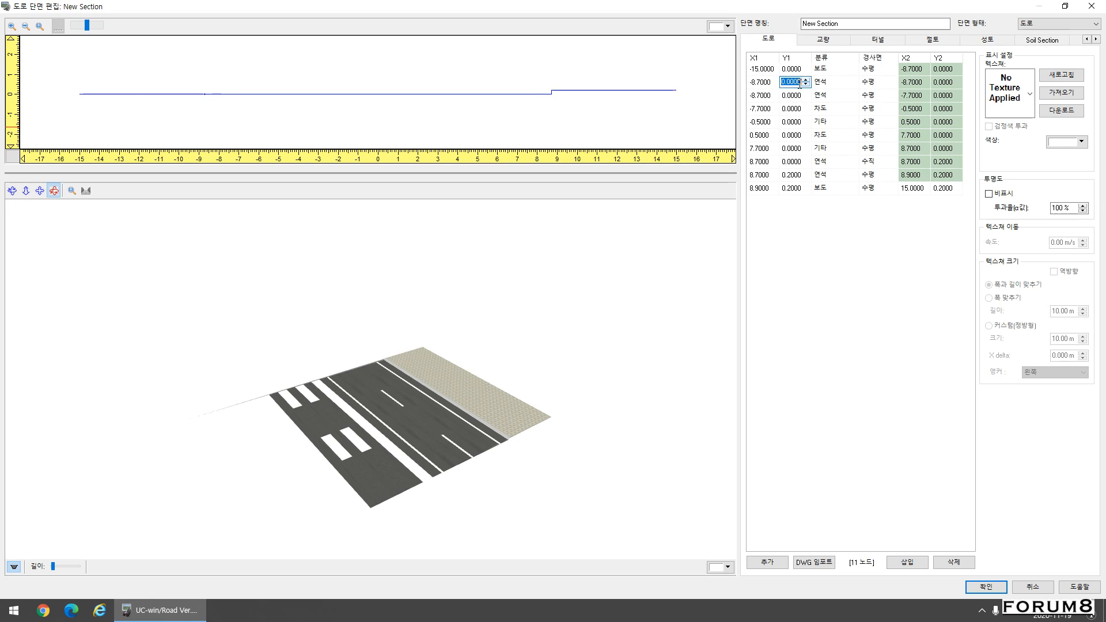
{"action": "type", "text": "0.2000"}
{"action": "left_click", "coordinate": [798, 69]}
{"action": "type", "text": "0.2000"}
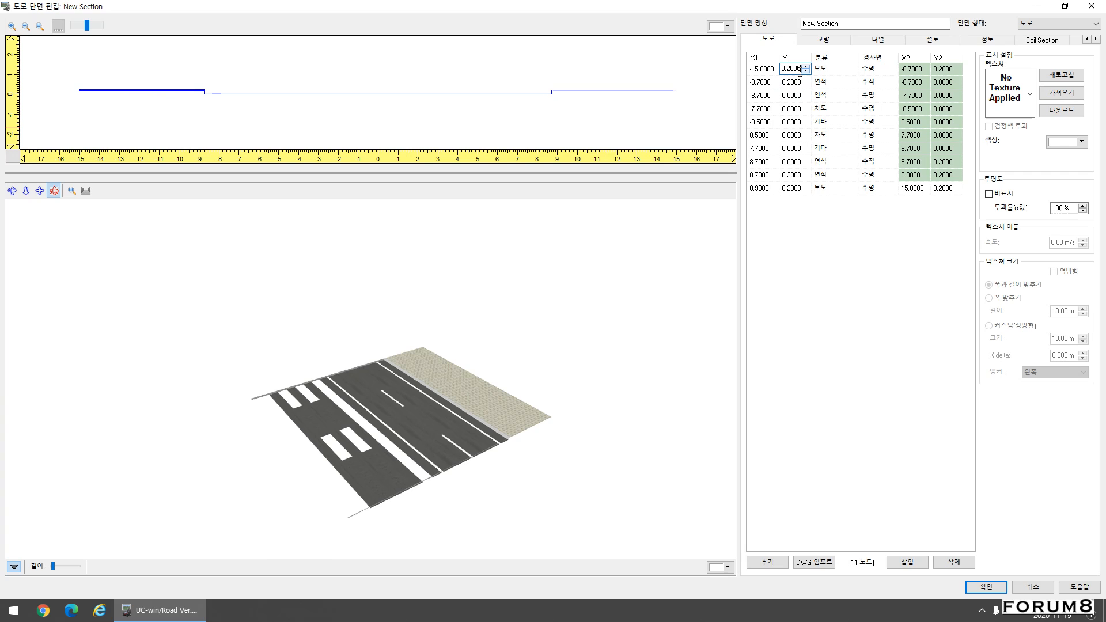
Step: Reclassify the flat 연석 segment between -8.7 and -7.7 as 기타
{"action": "left_click", "coordinate": [790, 95]}
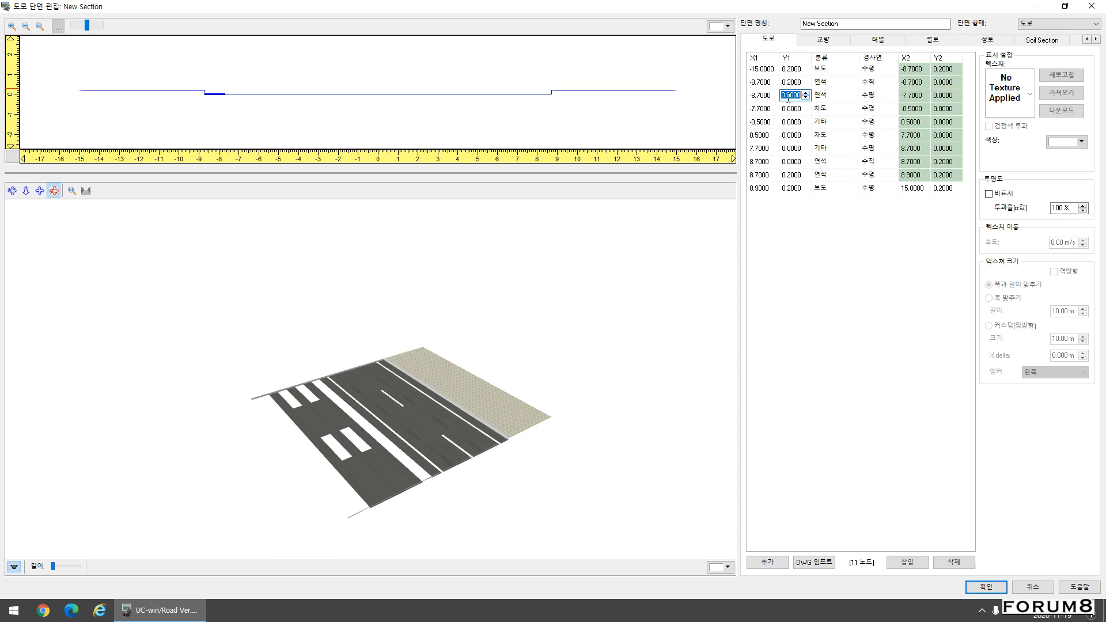
{"action": "left_click", "coordinate": [790, 97]}
{"action": "left_click_drag", "start_coordinate": [487, 374], "coordinate": [377, 370]}
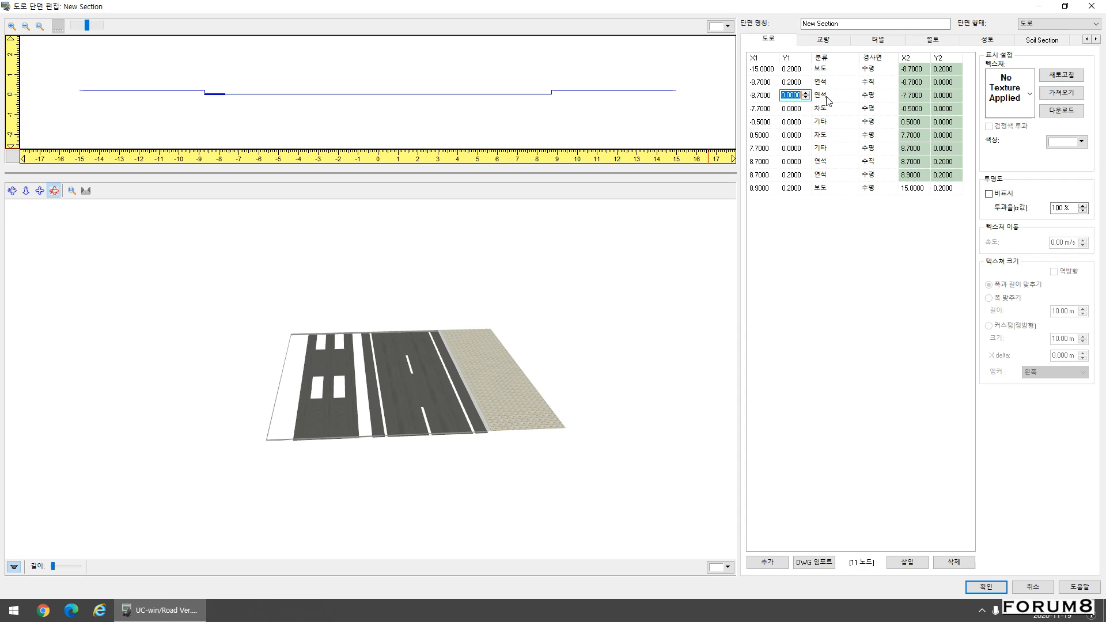
{"action": "left_click", "coordinate": [829, 96]}
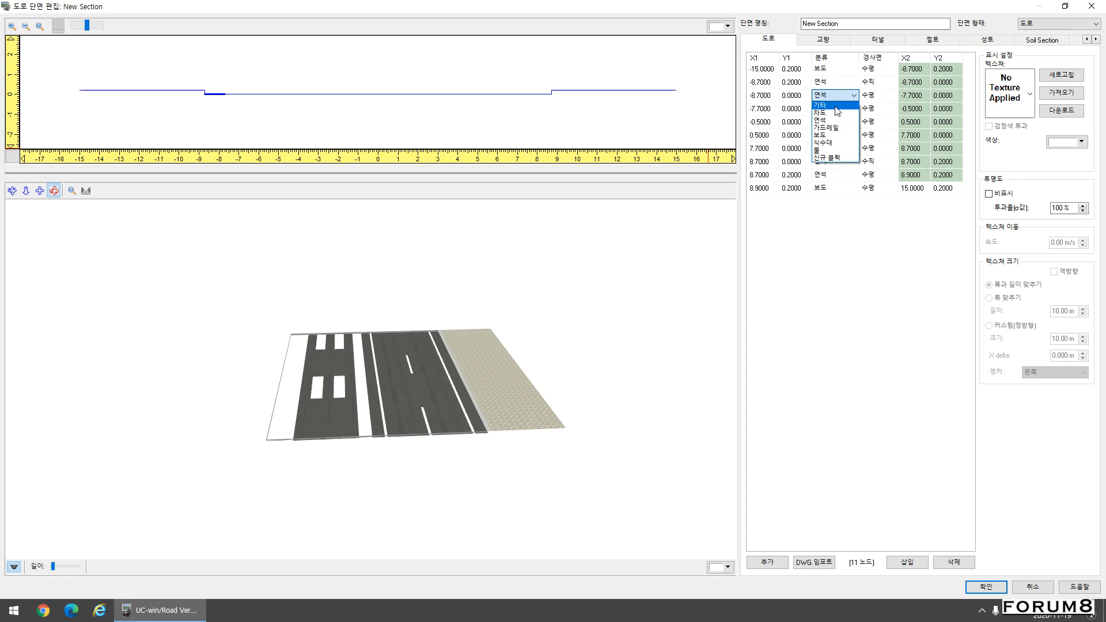
{"action": "left_click", "coordinate": [820, 104]}
Step: Insert a segment between the new 보도 and the vertical 연석 and classify it as 연석
{"action": "left_click", "coordinate": [901, 564]}
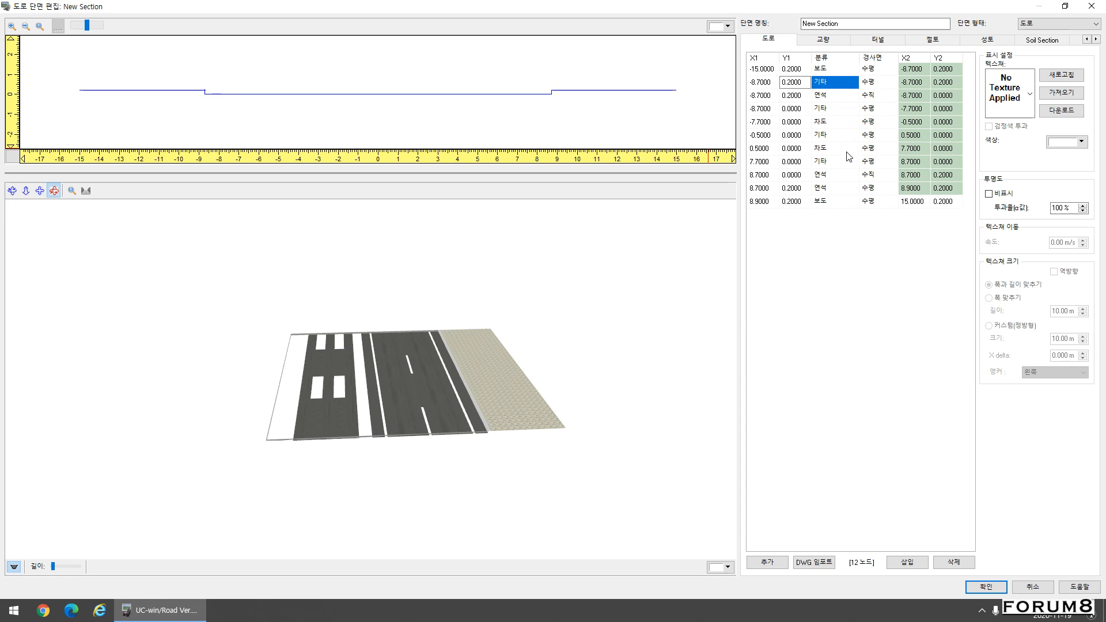
{"action": "left_click", "coordinate": [834, 83]}
{"action": "left_click", "coordinate": [834, 108]}
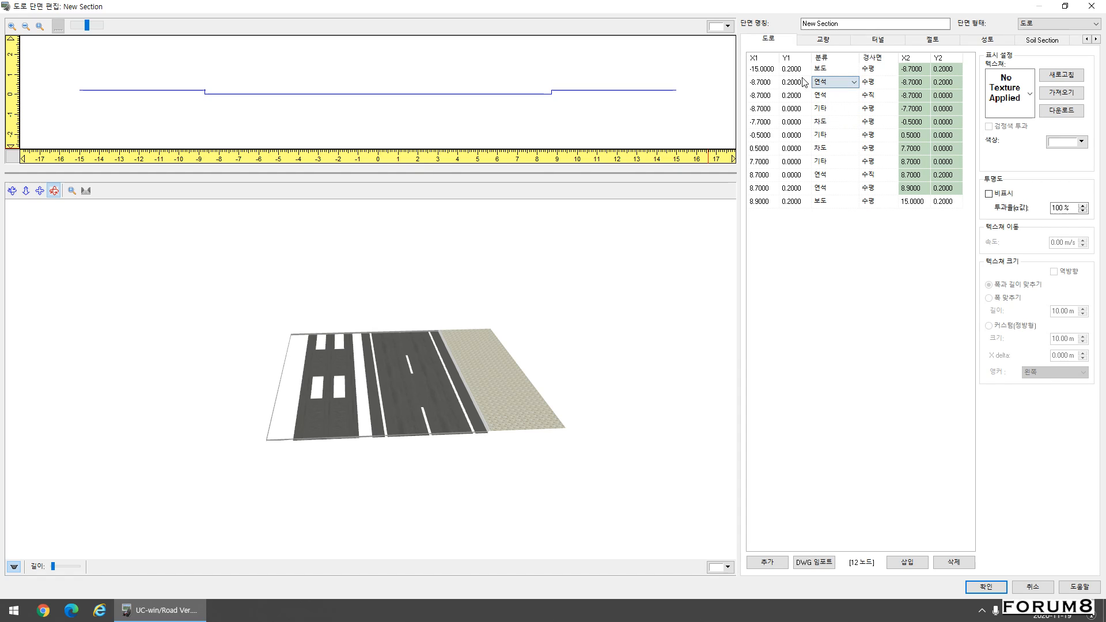
Step: Widen the inserted curb-top 연석 segment by setting its X1 to -8.9
{"action": "left_click", "coordinate": [792, 82]}
{"action": "scroll", "coordinate": [792, 82], "scroll_direction": "down", "scroll_amount": 1}
{"action": "scroll", "coordinate": [792, 81], "scroll_direction": "up", "scroll_amount": 1}
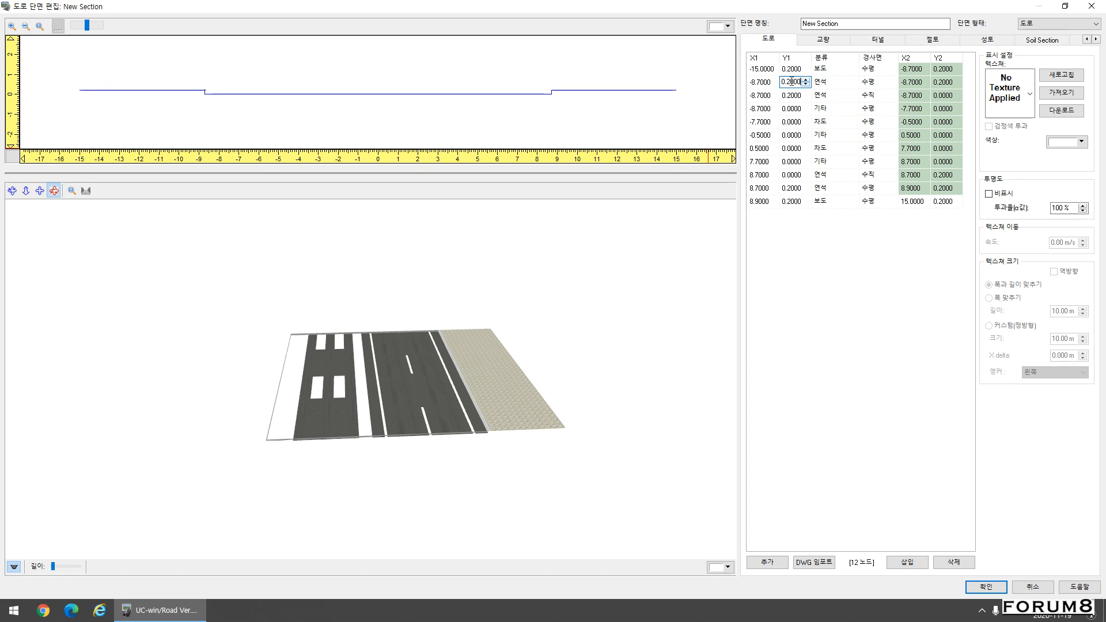
{"action": "left_click", "coordinate": [764, 82]}
{"action": "scroll", "coordinate": [765, 81], "scroll_direction": "down", "scroll_amount": 1}
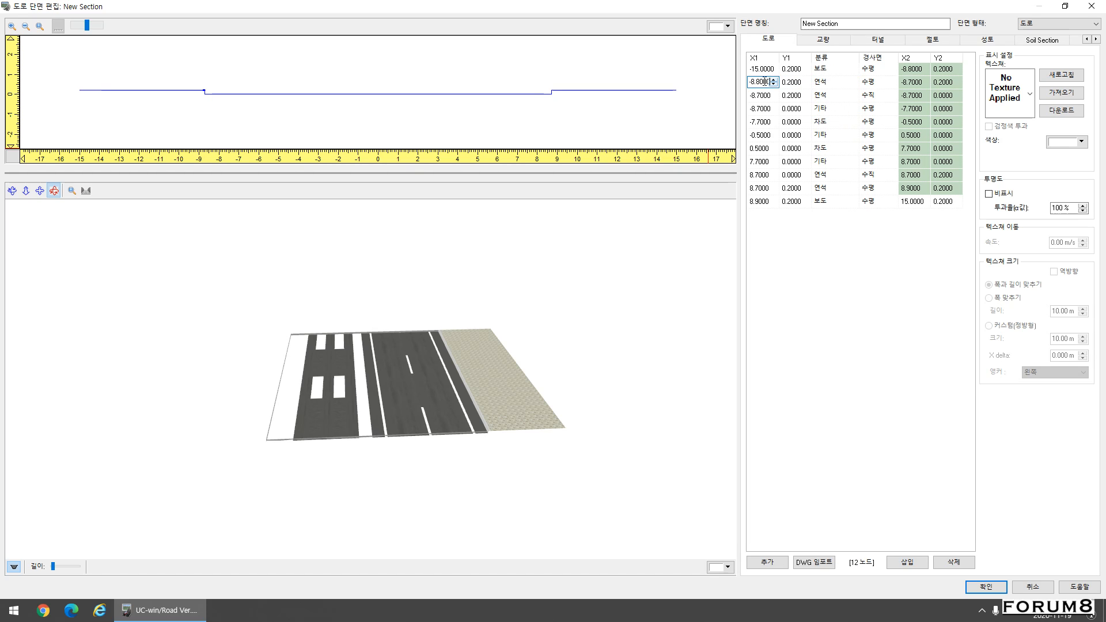
{"action": "left_click", "coordinate": [670, 82]}
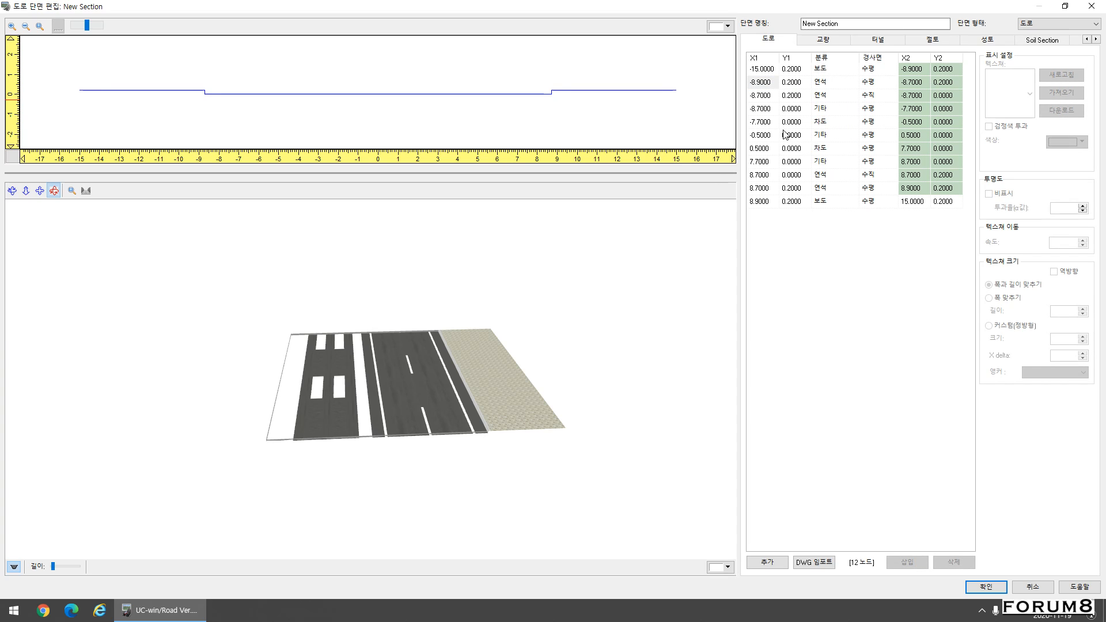
{"action": "left_click_drag", "start_coordinate": [453, 366], "coordinate": [454, 375]}
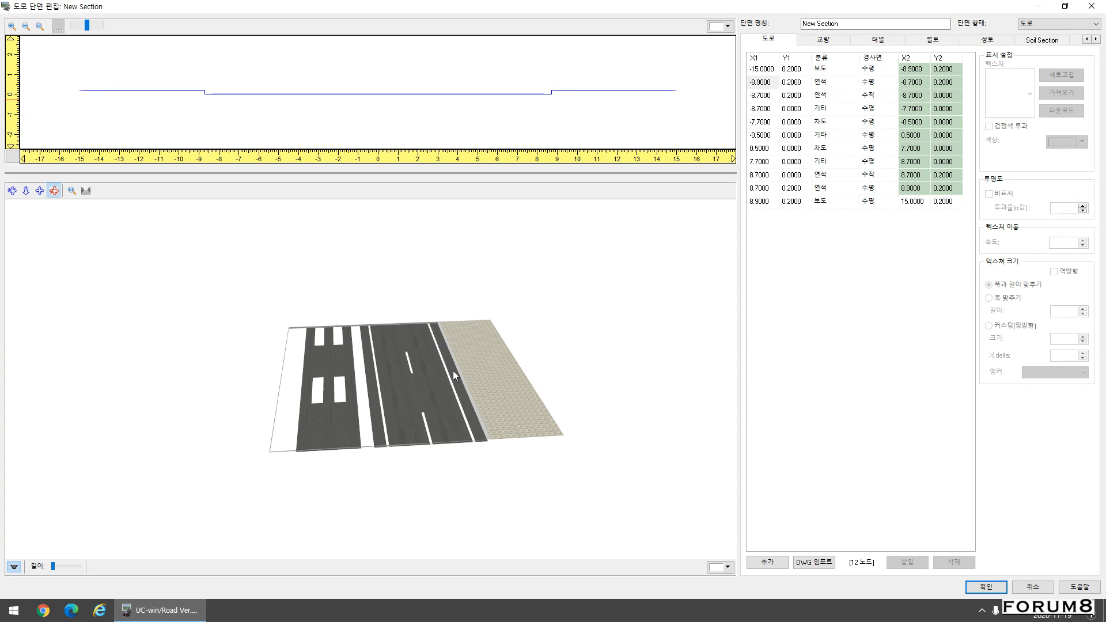
Step: In the new carriageway's lane details, set the first 단 to 0.20 m, 차선 1 to 3.30 m and the 1-2 lane divider to 0.20 m
{"action": "left_click", "coordinate": [829, 123]}
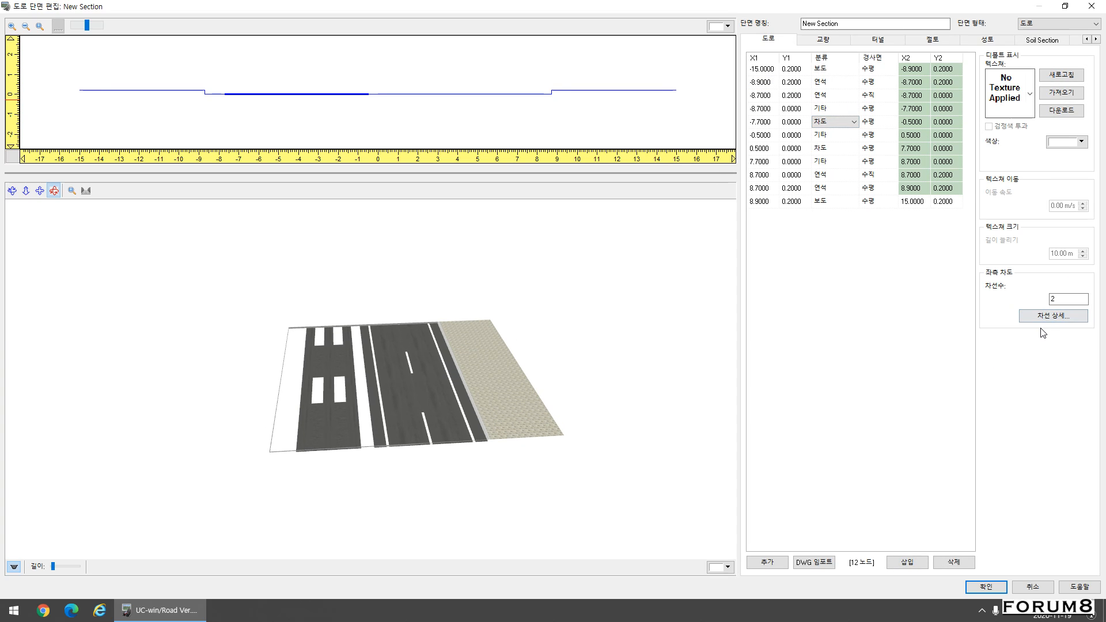
{"action": "left_click", "coordinate": [1054, 317]}
{"action": "left_click", "coordinate": [448, 226]}
{"action": "left_click", "coordinate": [447, 226]}
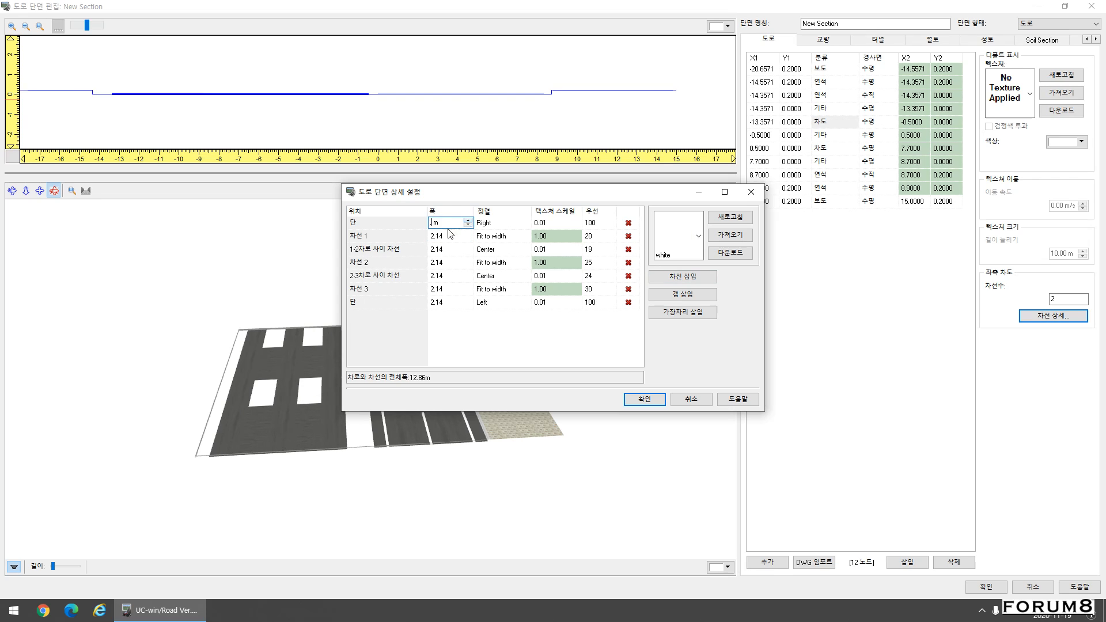
{"action": "left_click", "coordinate": [450, 237]}
{"action": "left_click", "coordinate": [452, 249]}
{"action": "left_click", "coordinate": [454, 258]}
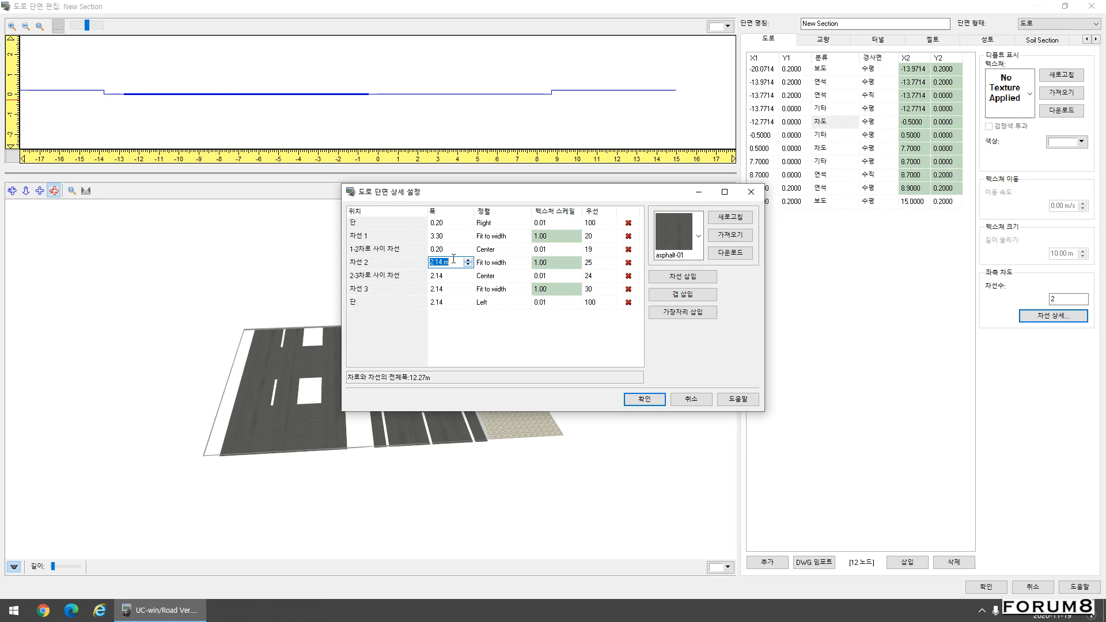
Step: Delete the surplus lane and its divider, set the remaining 차선 2 to 3.30 m and last 단 to 0.20 m, and accept the lane details
{"action": "left_click", "coordinate": [628, 262]}
{"action": "left_click", "coordinate": [628, 263]}
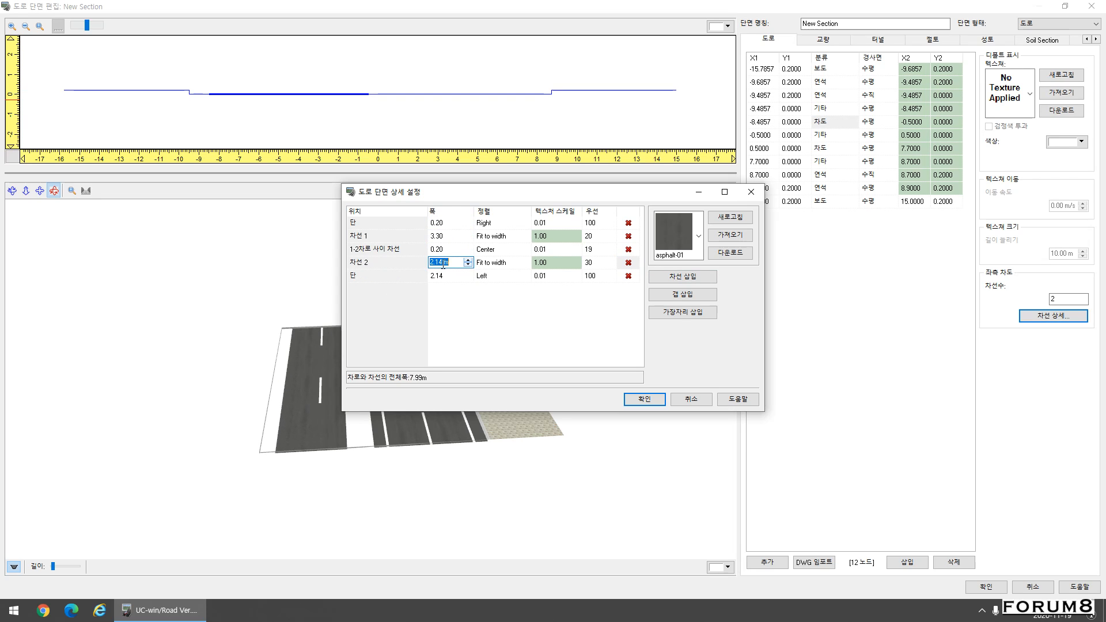
{"action": "type", "text": "3.3"}
{"action": "left_click", "coordinate": [447, 277]}
{"action": "type", "text": "0.2"}
{"action": "left_click", "coordinate": [465, 224]}
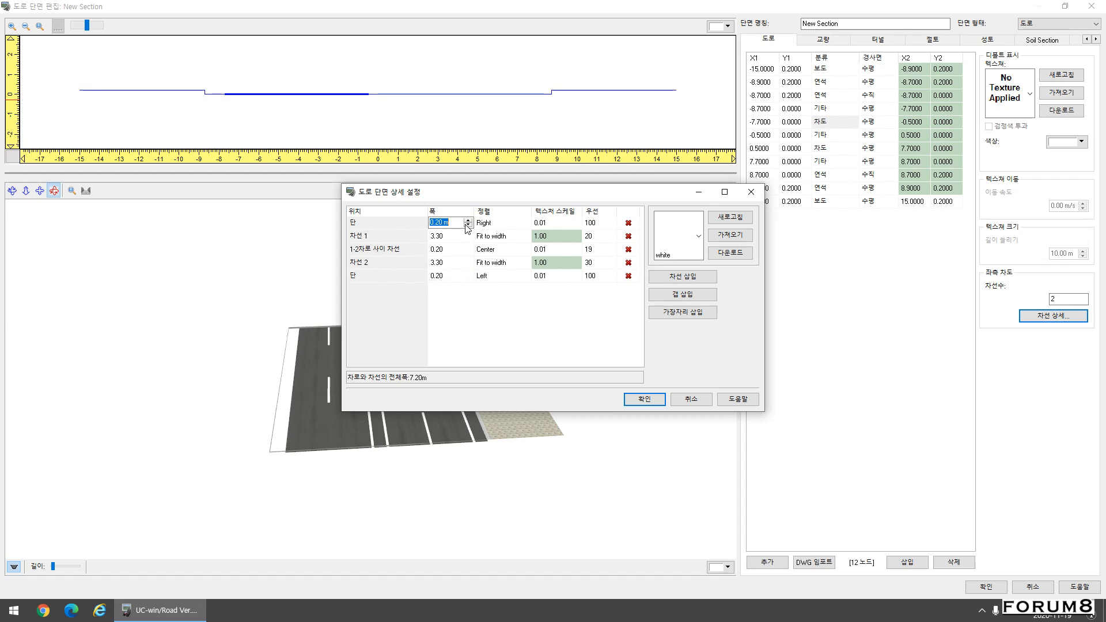
{"action": "left_click", "coordinate": [491, 239]}
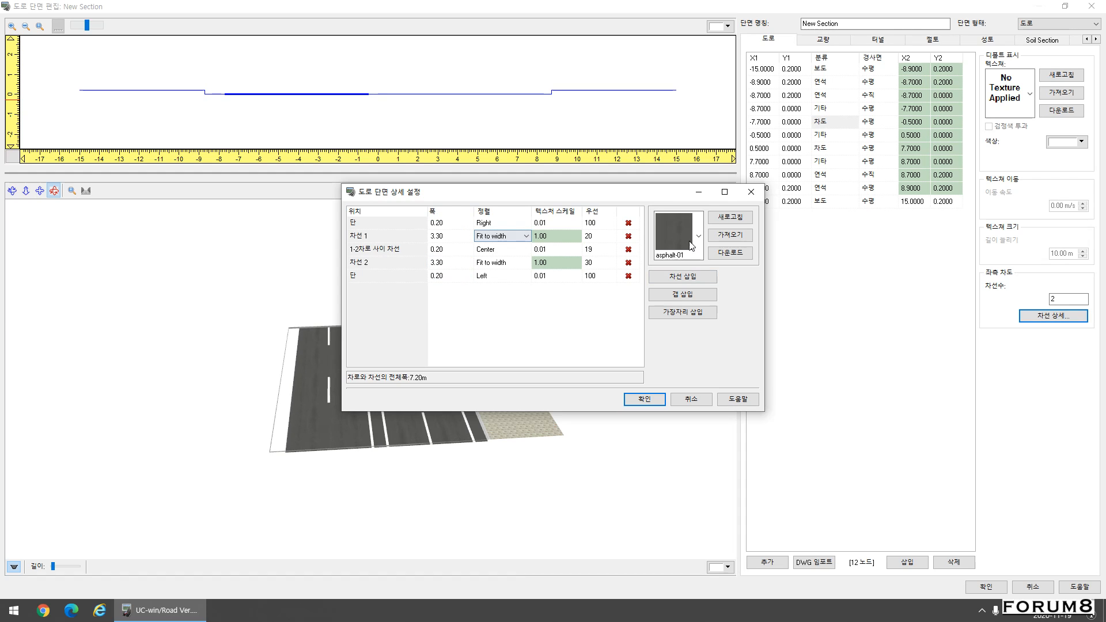
{"action": "left_click", "coordinate": [486, 249]}
{"action": "left_click", "coordinate": [499, 264]}
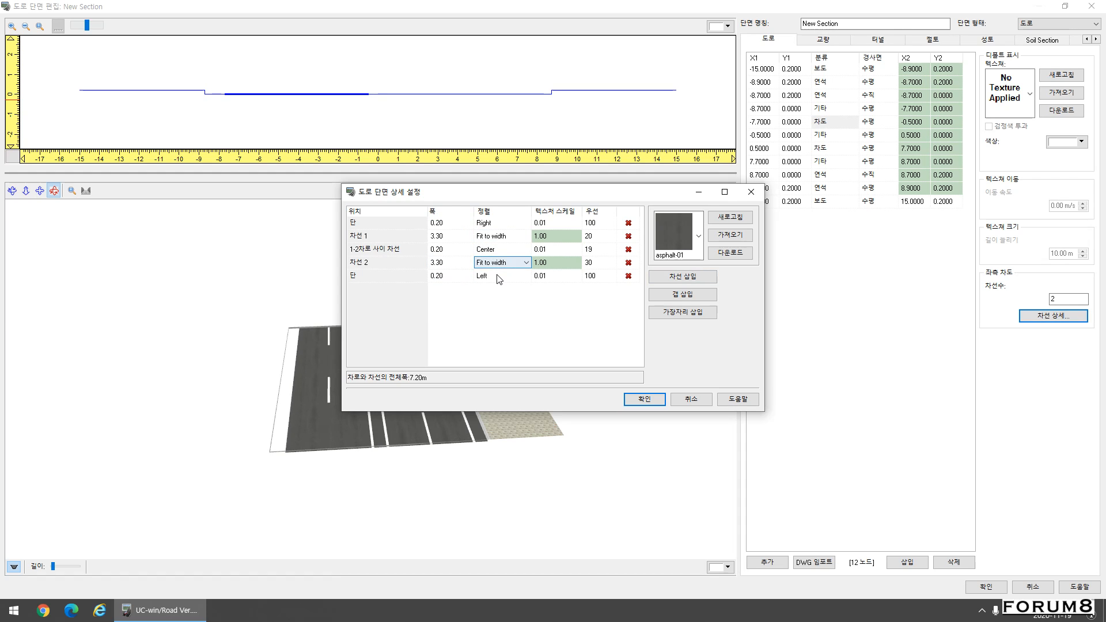
{"action": "left_click", "coordinate": [499, 277]}
{"action": "left_click", "coordinate": [643, 399]}
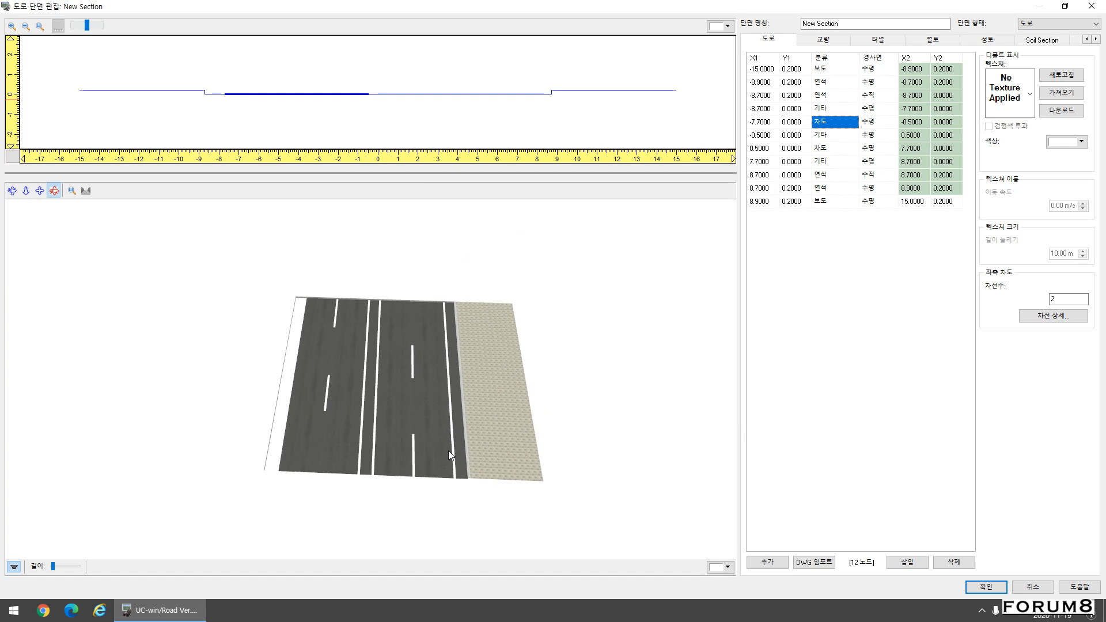
Step: Apply the asphalt-02 texture to the 기타 segment between -8.7 and -7.7
{"action": "left_click", "coordinate": [223, 95]}
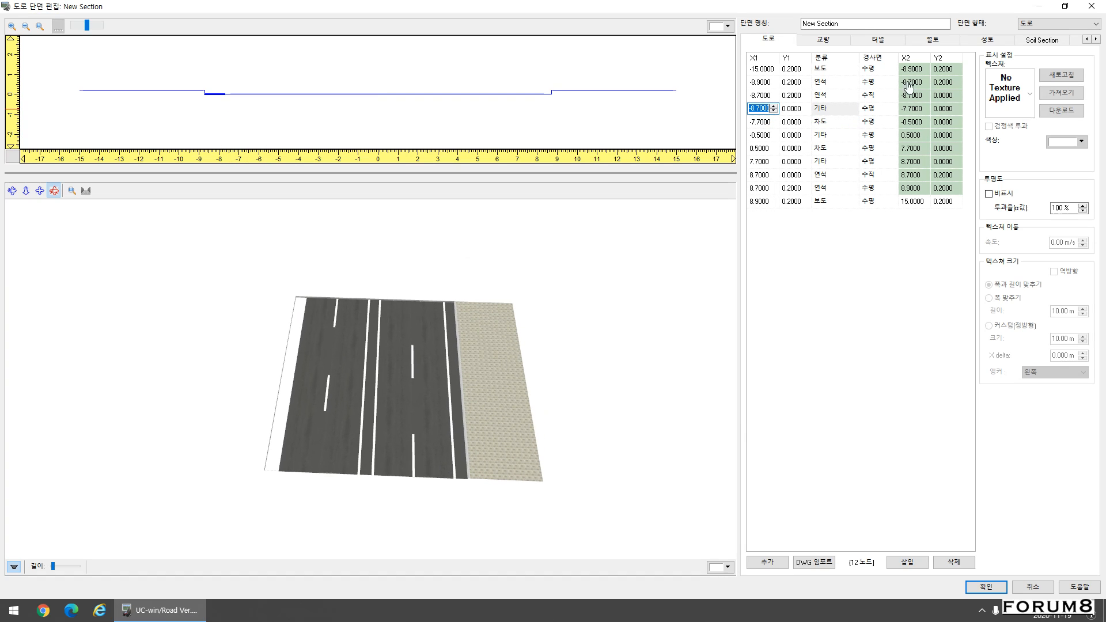
{"action": "left_click", "coordinate": [991, 98]}
{"action": "left_click", "coordinate": [1005, 233]}
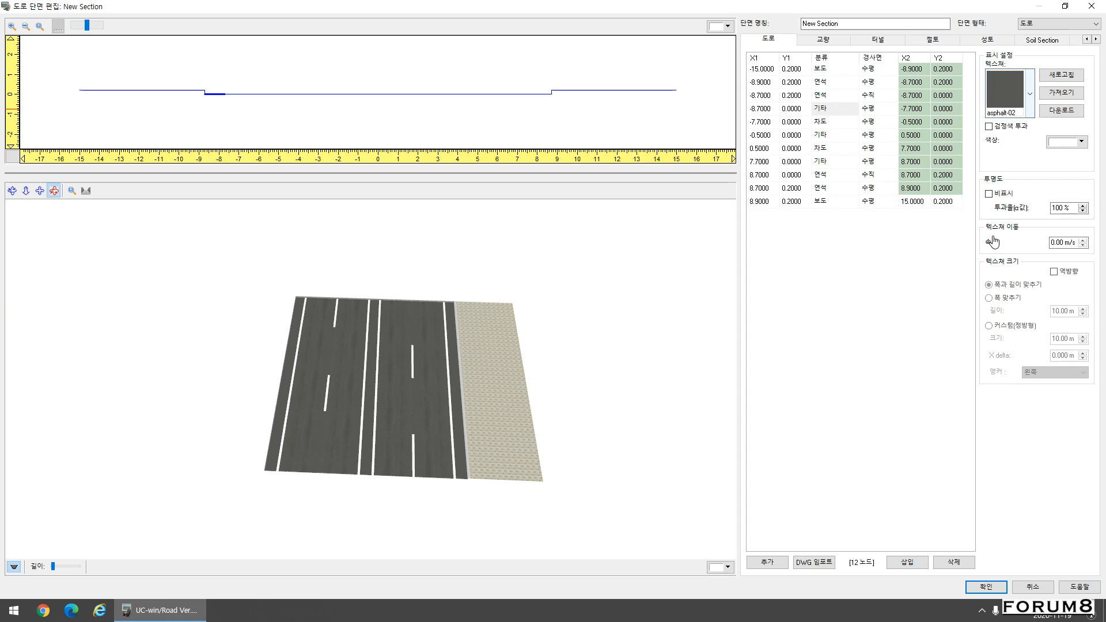
Step: Apply the curb001 texture to the vertical 연석 segment at -8.7 and the horizontal 연석 segment between -8.9 and -8.7
{"action": "left_click", "coordinate": [830, 96]}
{"action": "left_click", "coordinate": [991, 102]}
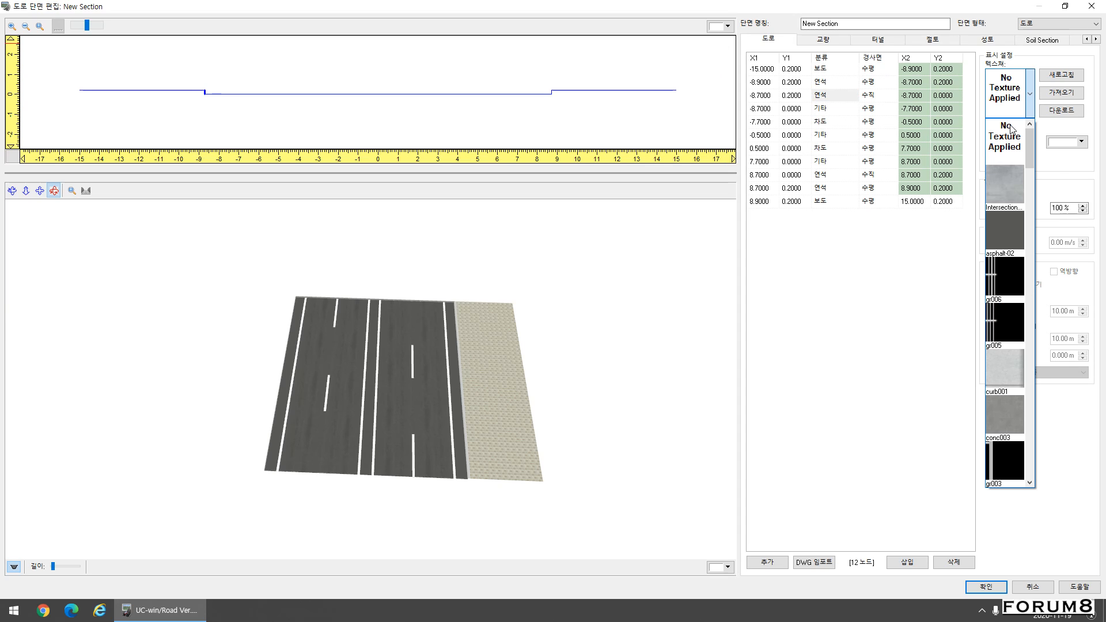
{"action": "left_click", "coordinate": [1005, 368]}
{"action": "left_click", "coordinate": [830, 82]}
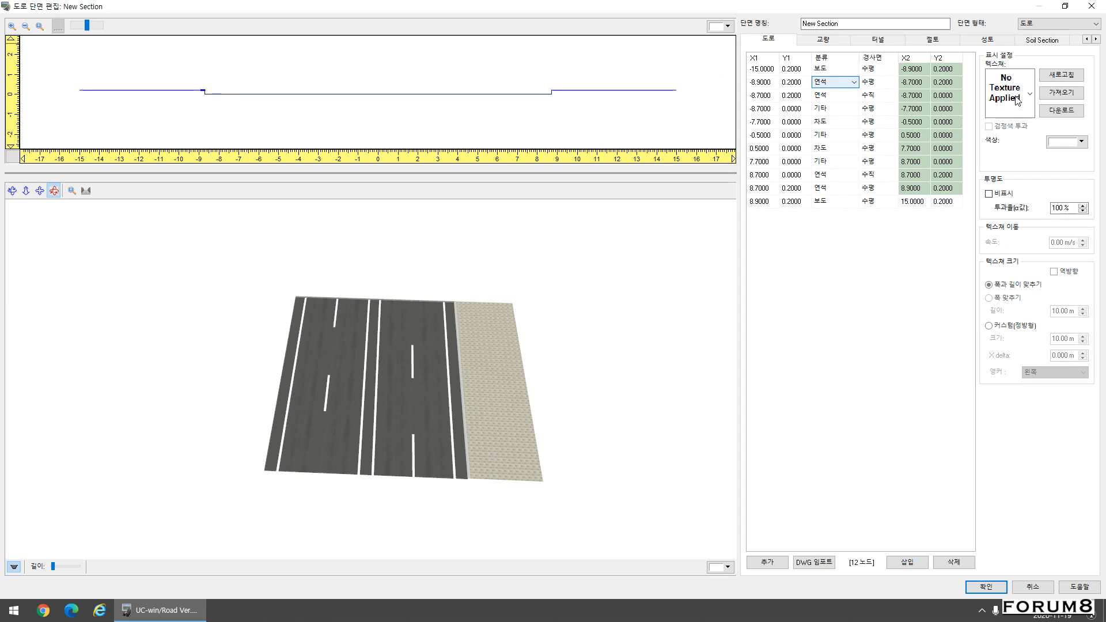
{"action": "left_click", "coordinate": [1007, 93]}
{"action": "left_click", "coordinate": [1004, 372]}
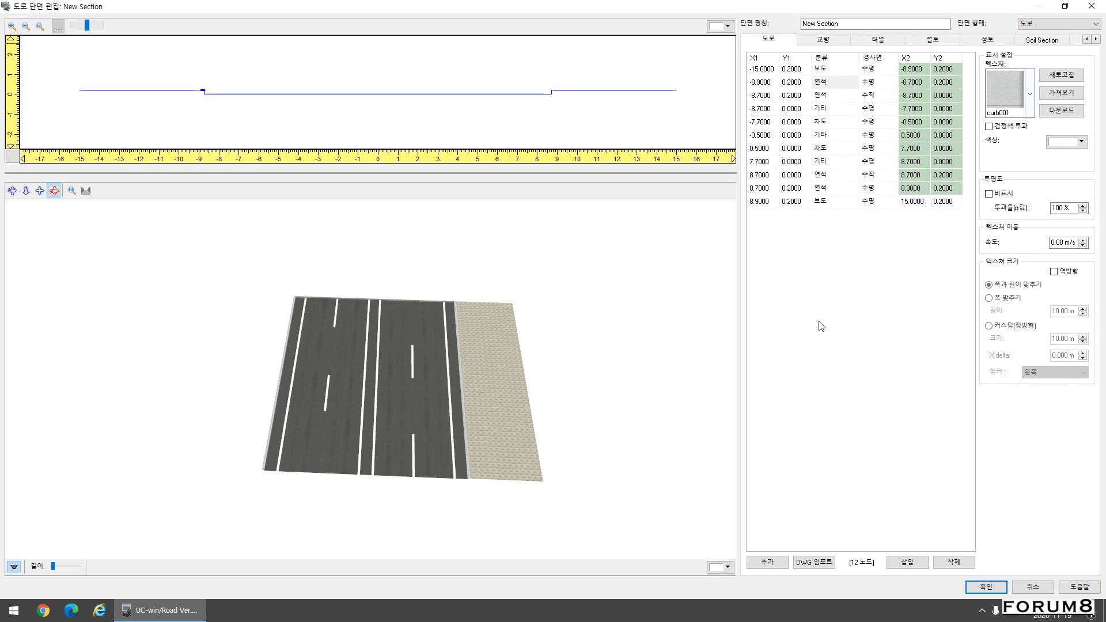
Step: Apply the block005 texture to the 보도 segment between -15 and -8.9, using a custom square texture size of 1.00 m
{"action": "left_click", "coordinate": [821, 68]}
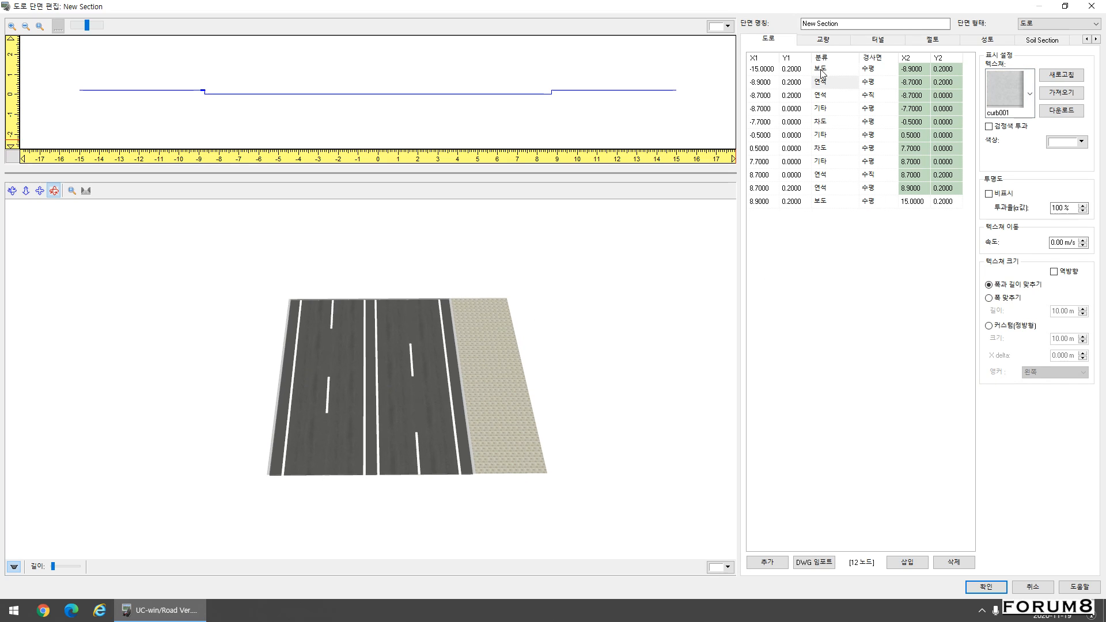
{"action": "left_click", "coordinate": [1025, 93]}
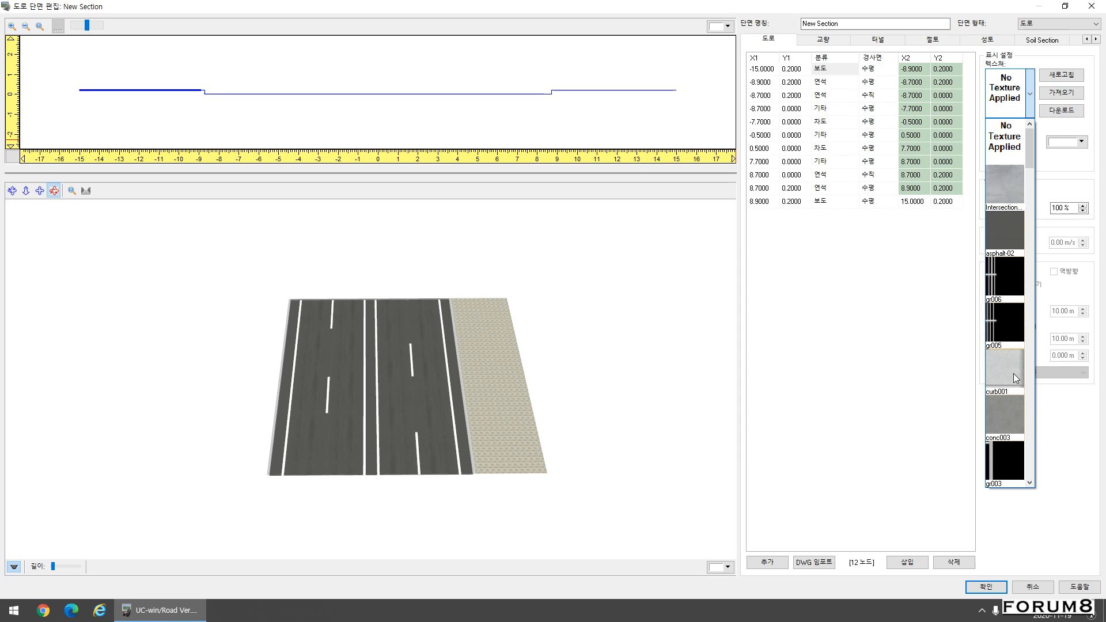
{"action": "scroll", "coordinate": [1015, 373], "scroll_direction": "down", "scroll_amount": 5}
{"action": "left_click", "coordinate": [1004, 461]}
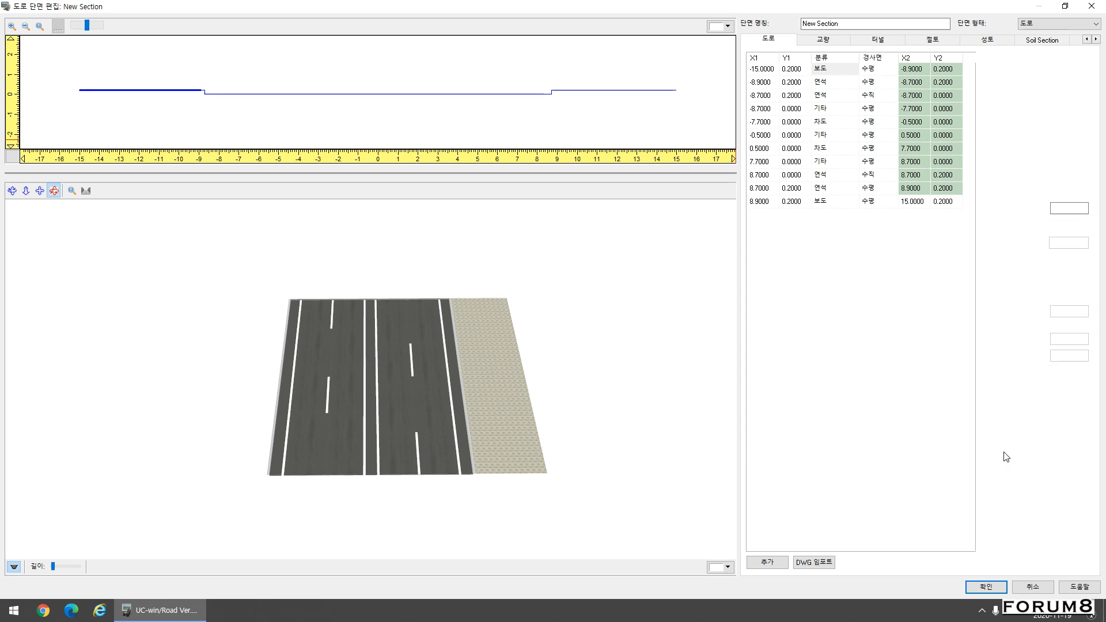
{"action": "left_click", "coordinate": [988, 326]}
{"action": "left_click_drag", "start_coordinate": [1078, 339], "coordinate": [1036, 339]}
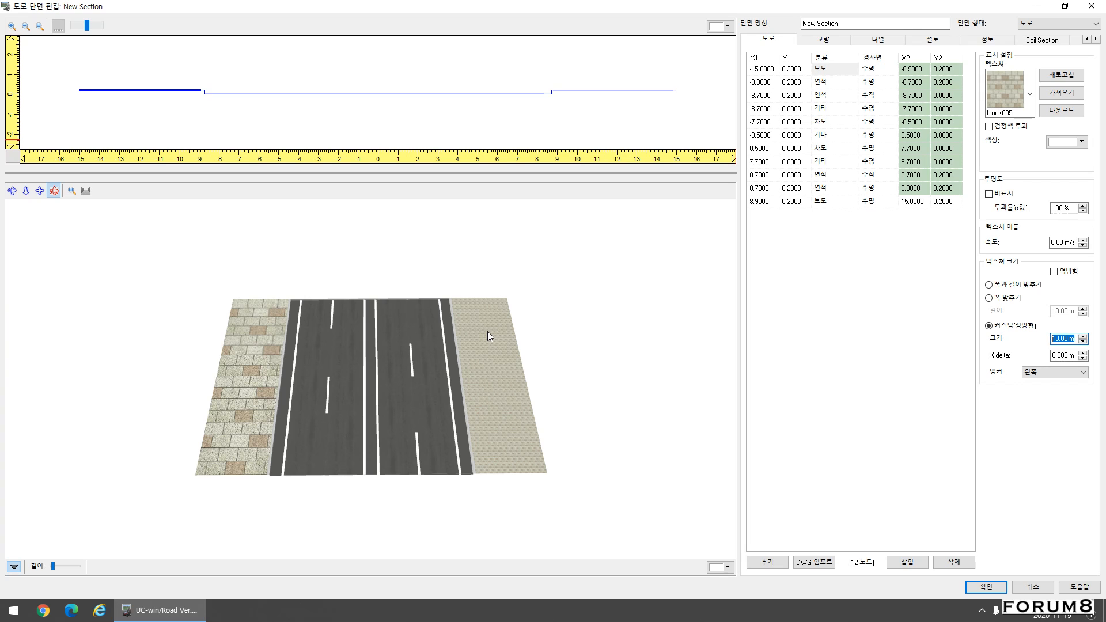
{"action": "type", "text": "1"}
{"action": "left_click_drag", "start_coordinate": [340, 370], "coordinate": [334, 347]}
{"action": "scroll", "coordinate": [331, 374], "scroll_direction": "up", "scroll_amount": 2}
{"action": "scroll", "coordinate": [329, 374], "scroll_direction": "up", "scroll_amount": 2}
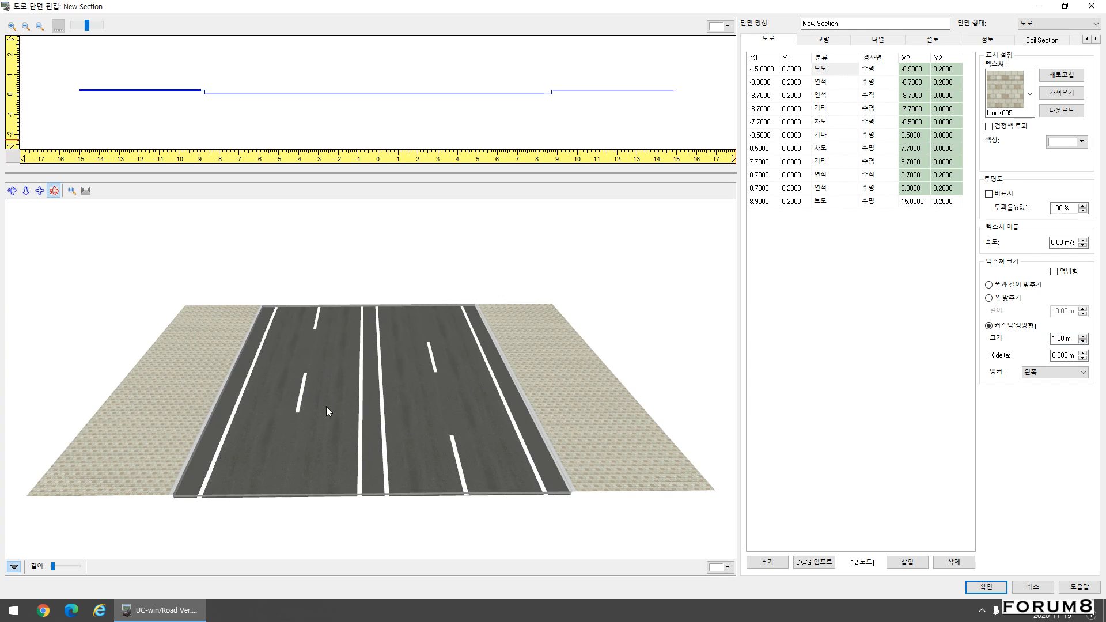
{"action": "left_click_drag", "start_coordinate": [327, 410], "coordinate": [420, 392]}
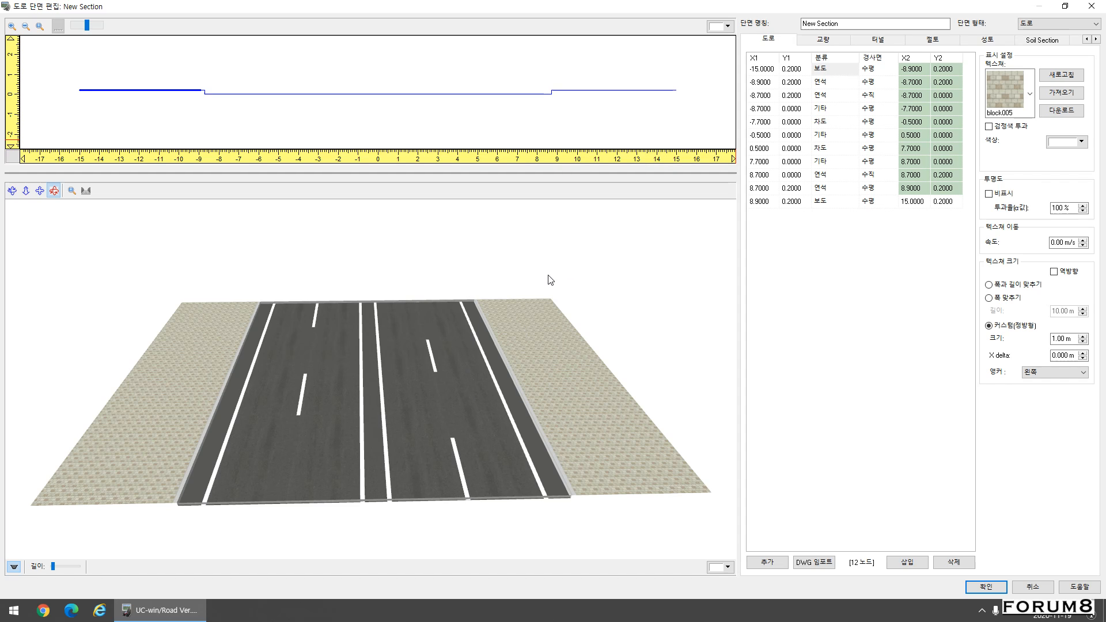
Step: Rename the cross-section as 2-2, accept it and close the section list
{"action": "left_click_drag", "start_coordinate": [853, 23], "coordinate": [602, 32]}
{"action": "key", "text": "BackSpace"}
{"action": "left_click", "coordinate": [986, 588]}
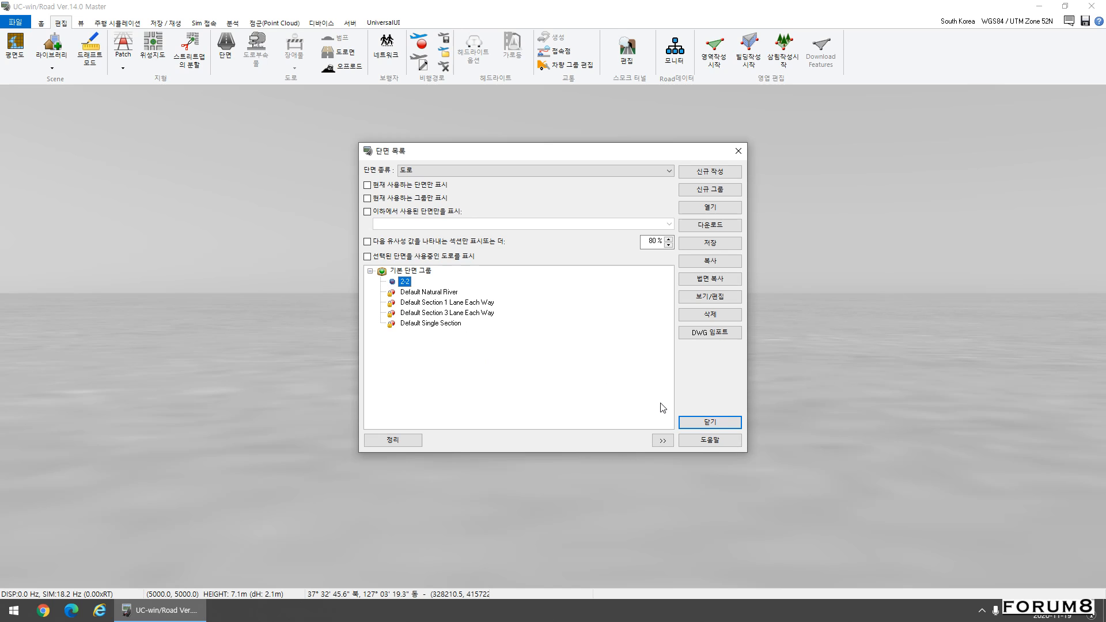
{"action": "left_click", "coordinate": [694, 422]}
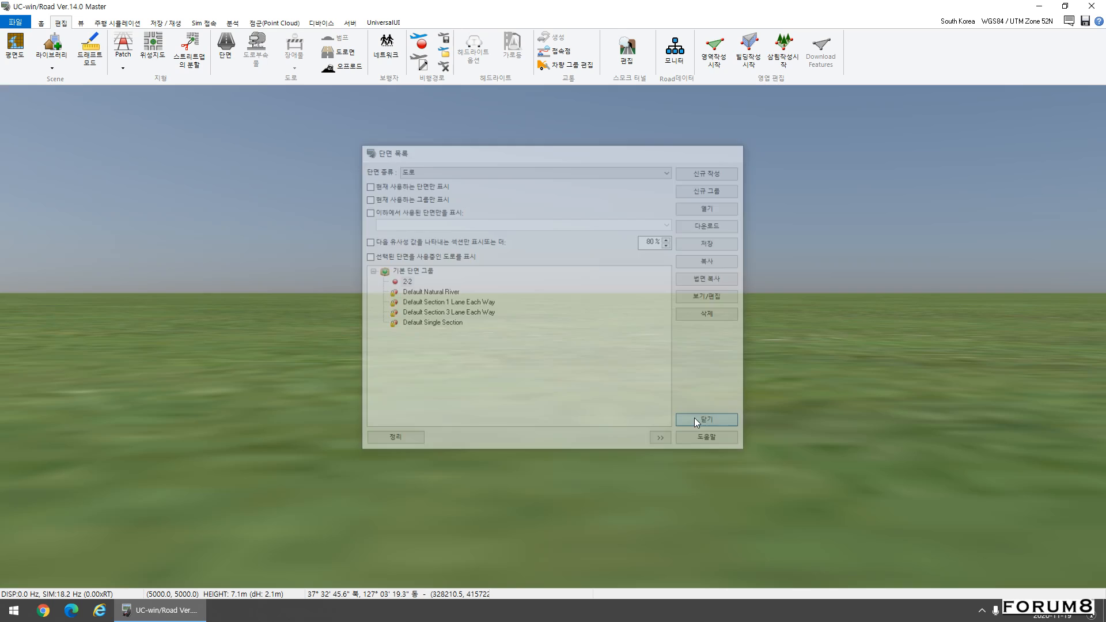
Step: Draw a straight two-point road about 6624 m long across the middle of the terrain in the road plan and end its definition
{"action": "left_click", "coordinate": [17, 61]}
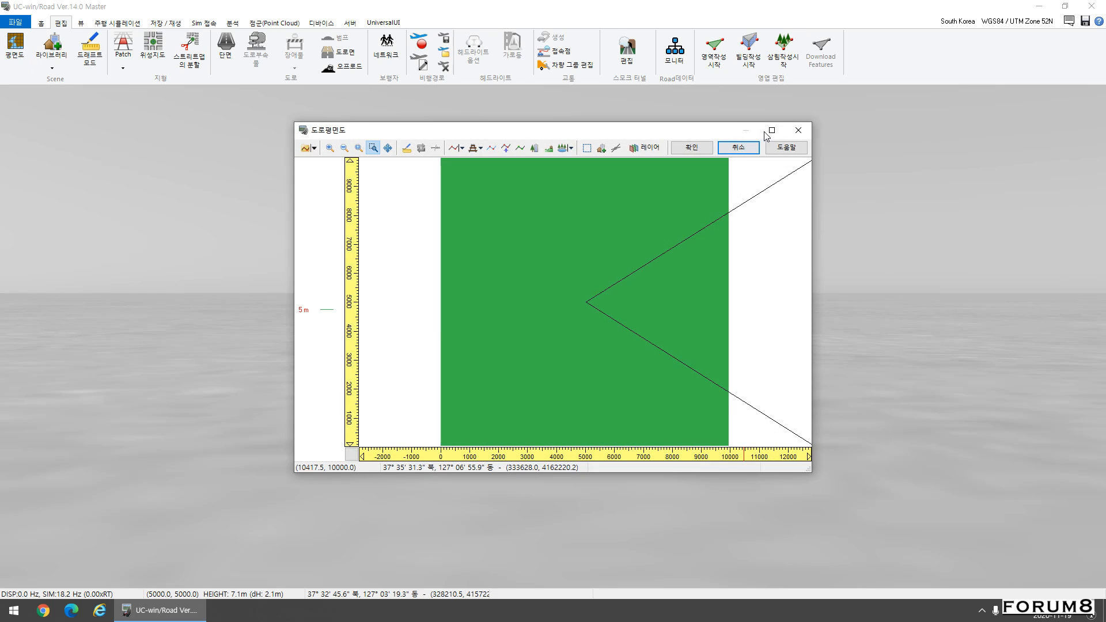
{"action": "left_click", "coordinate": [771, 132]}
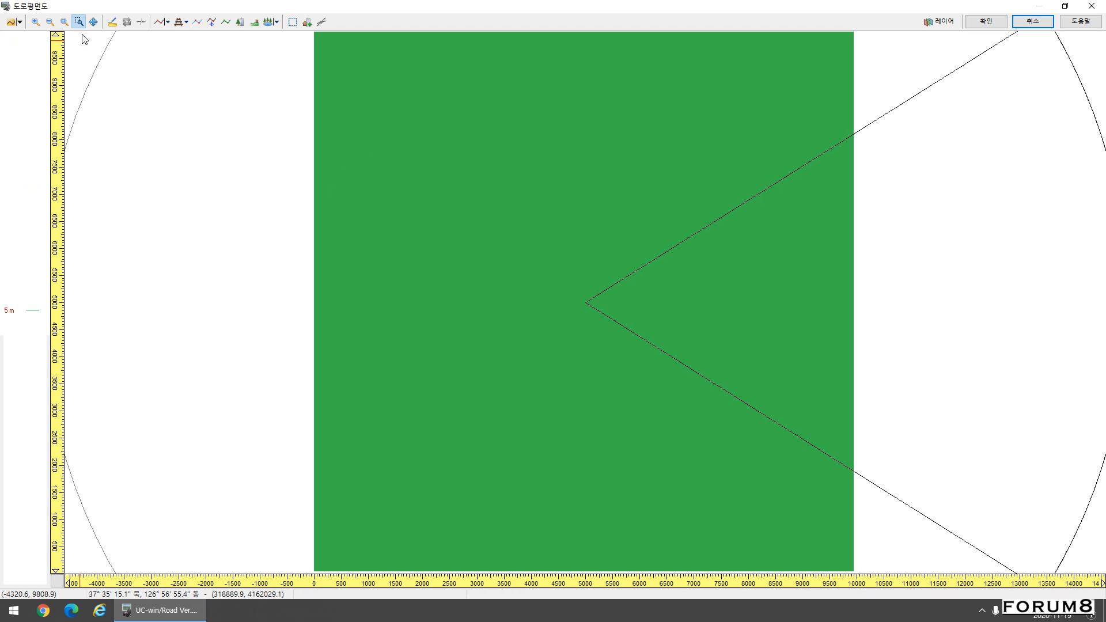
{"action": "left_click", "coordinate": [160, 24]}
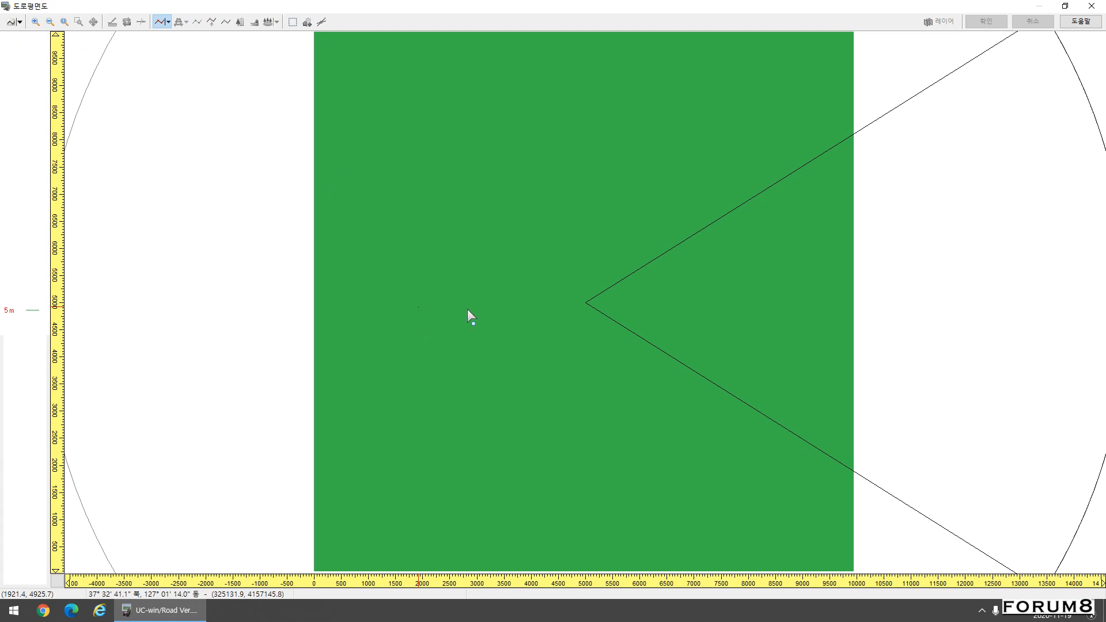
{"action": "left_click", "coordinate": [418, 307]}
{"action": "right_click", "coordinate": [778, 310]}
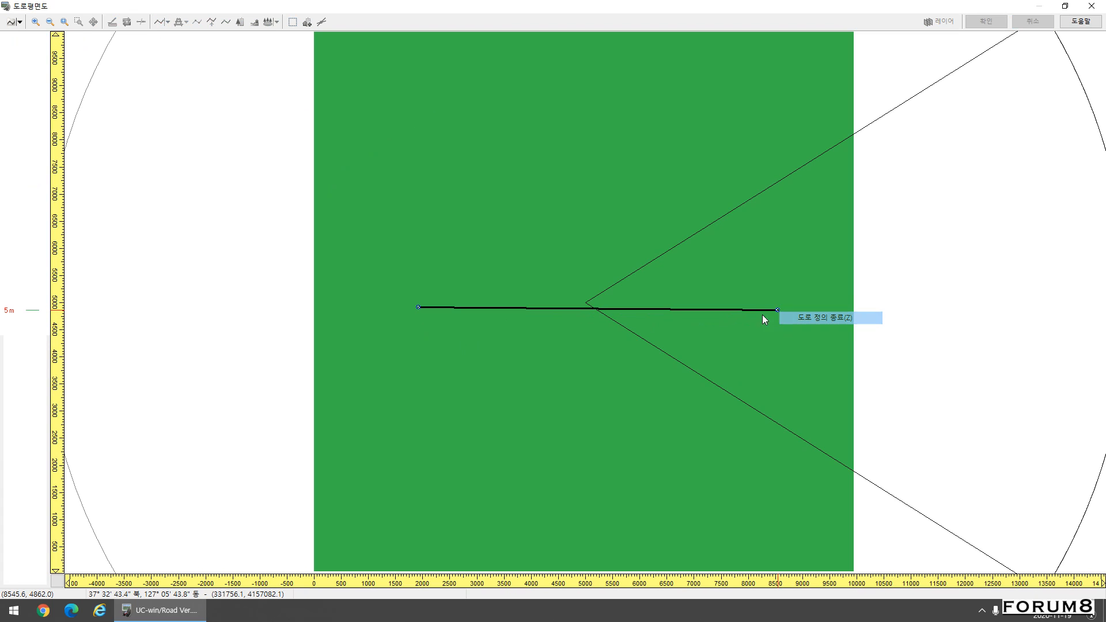
{"action": "left_click", "coordinate": [785, 317]}
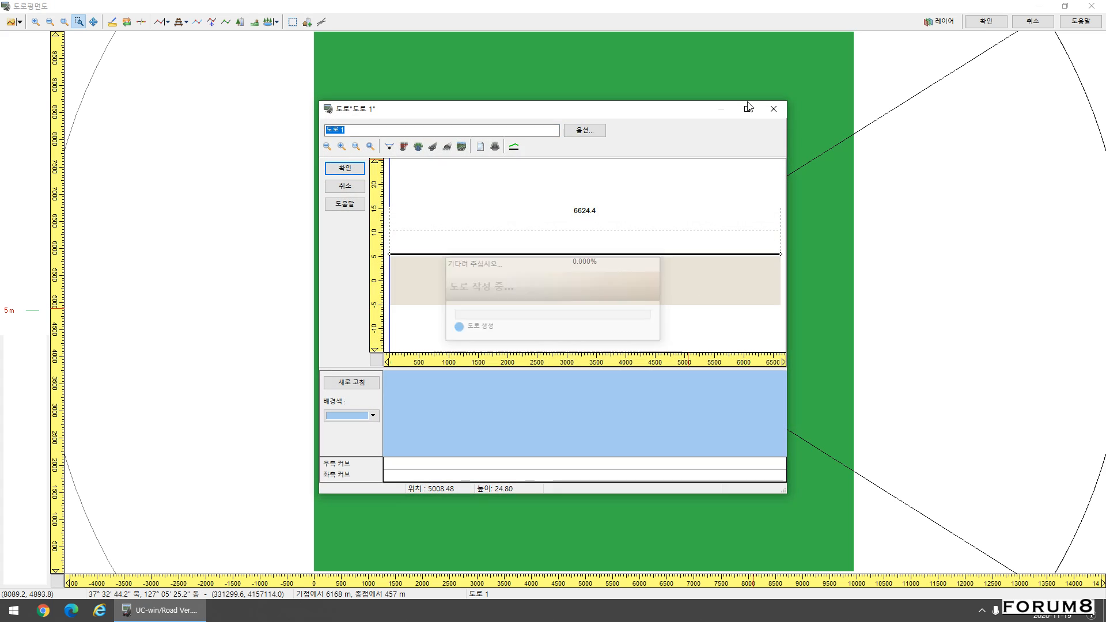
Step: Enlarge the preview area in the road's profile editor and examine the road surface up close
{"action": "left_click", "coordinate": [752, 109]}
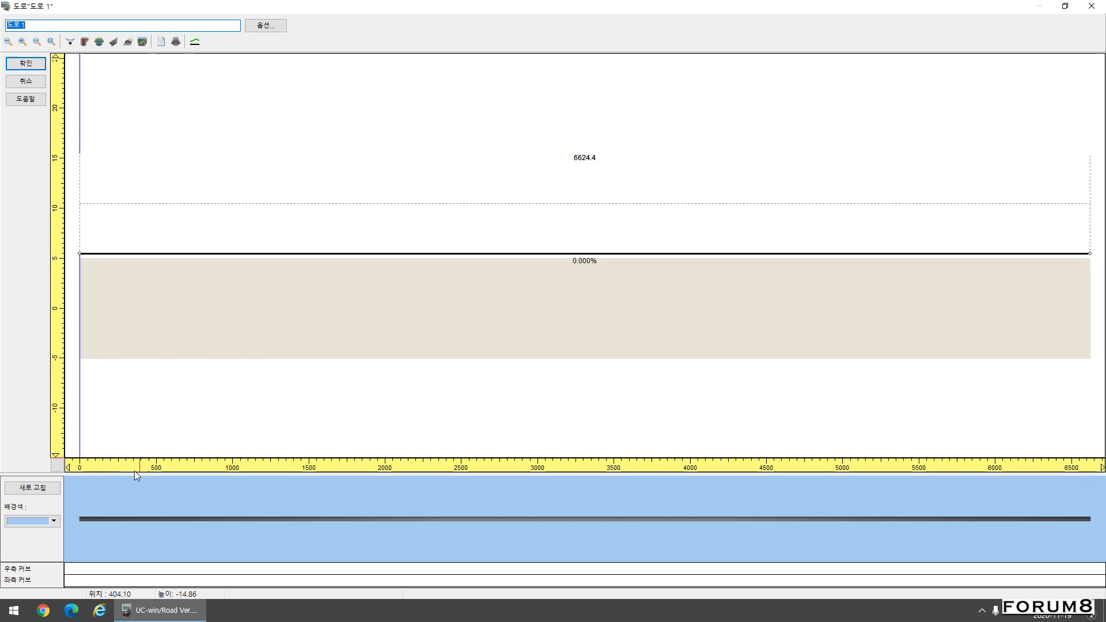
{"action": "left_click_drag", "start_coordinate": [134, 473], "coordinate": [149, 298]}
{"action": "scroll", "coordinate": [111, 248], "scroll_direction": "up", "scroll_amount": 5}
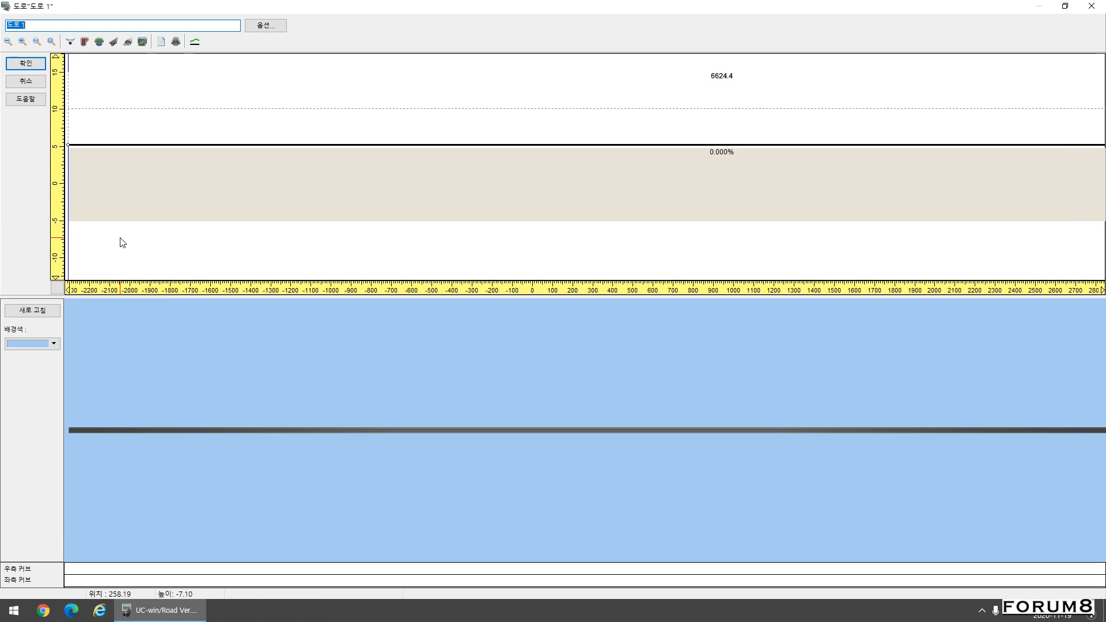
{"action": "scroll", "coordinate": [109, 94], "scroll_direction": "up", "scroll_amount": 3}
{"action": "scroll", "coordinate": [304, 447], "scroll_direction": "up", "scroll_amount": 5}
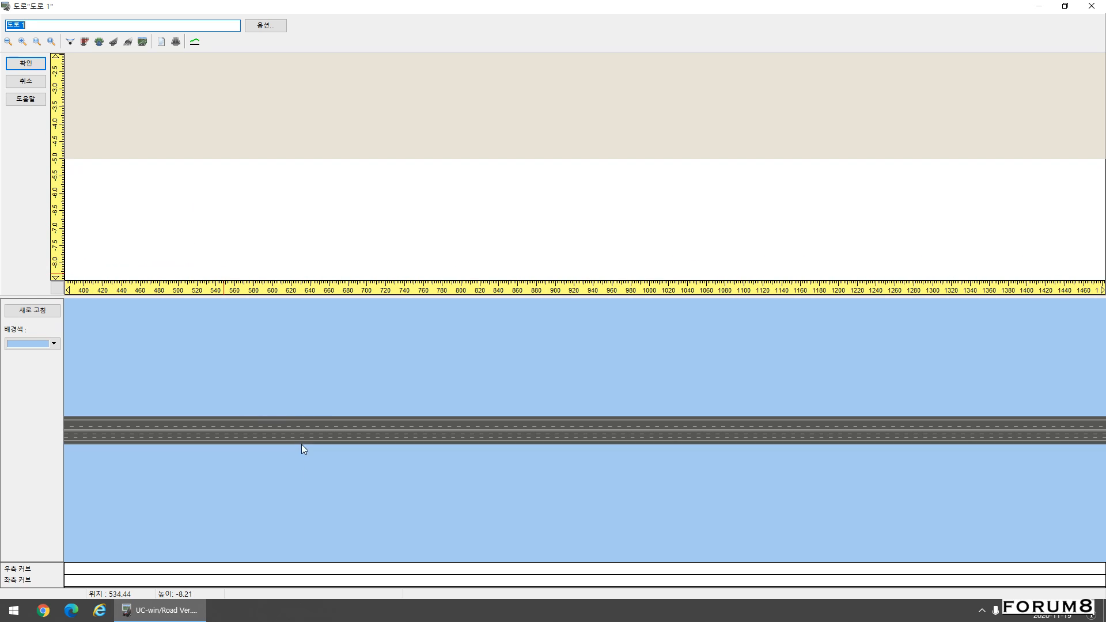
{"action": "left_click", "coordinate": [315, 411]}
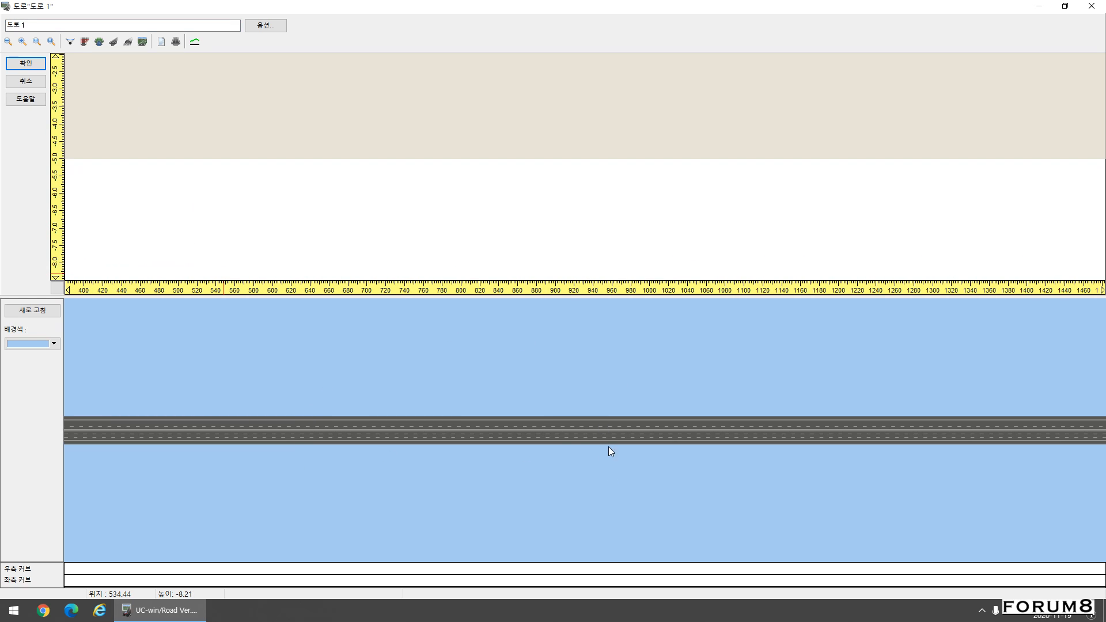
{"action": "left_click", "coordinate": [51, 42]}
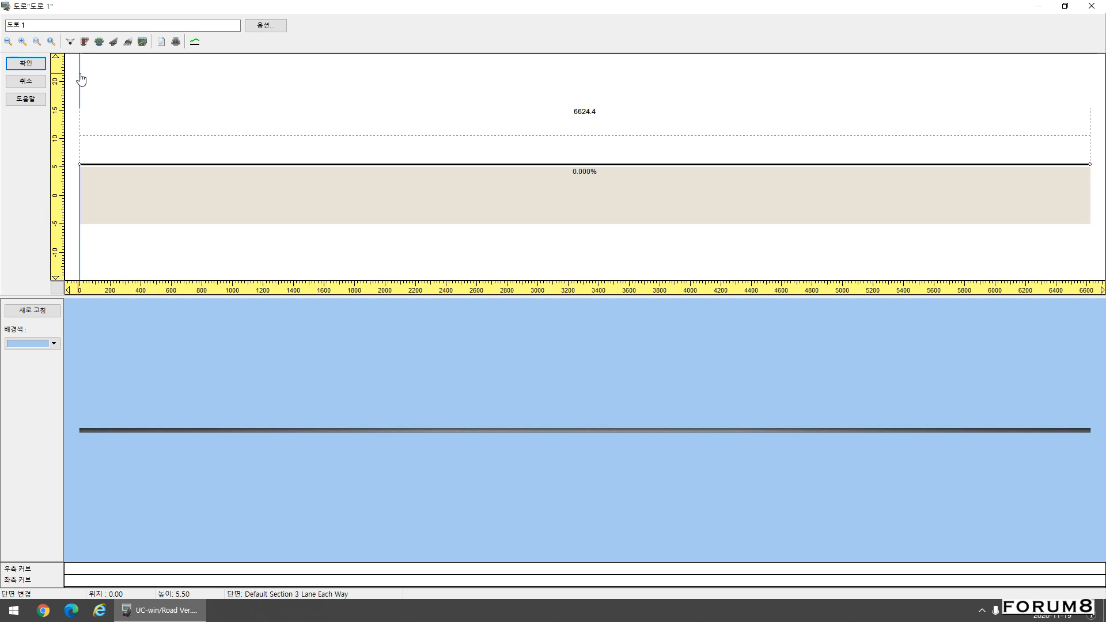
Step: Assign section 2-2 to the section change point at the road's start, refresh the preview and accept the road profile
{"action": "right_click", "coordinate": [81, 76]}
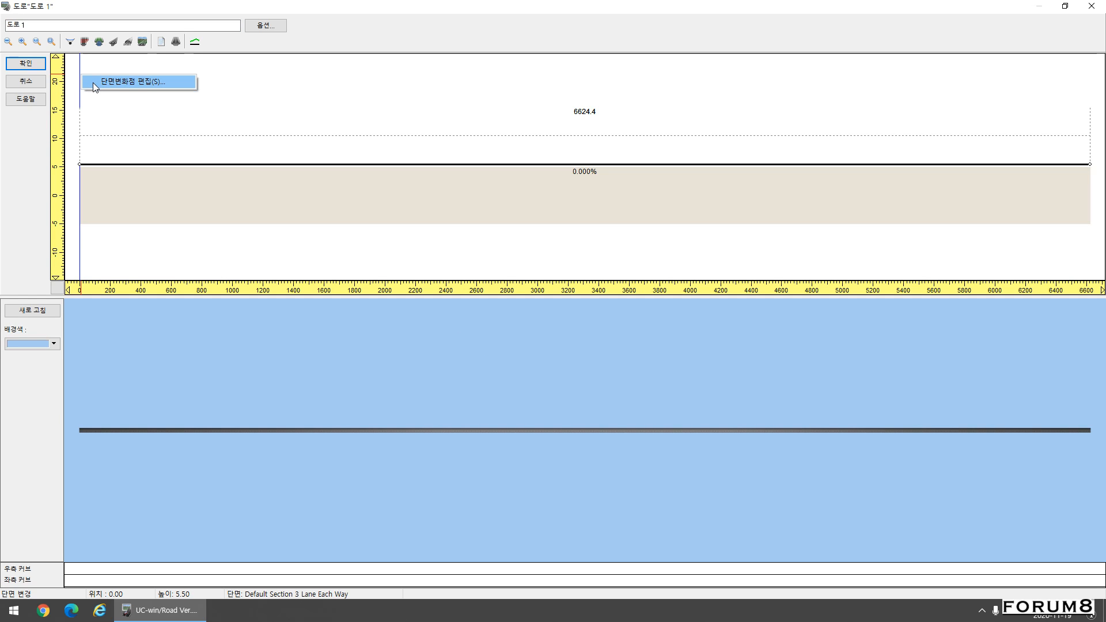
{"action": "left_click", "coordinate": [133, 81]}
{"action": "left_click", "coordinate": [653, 293]}
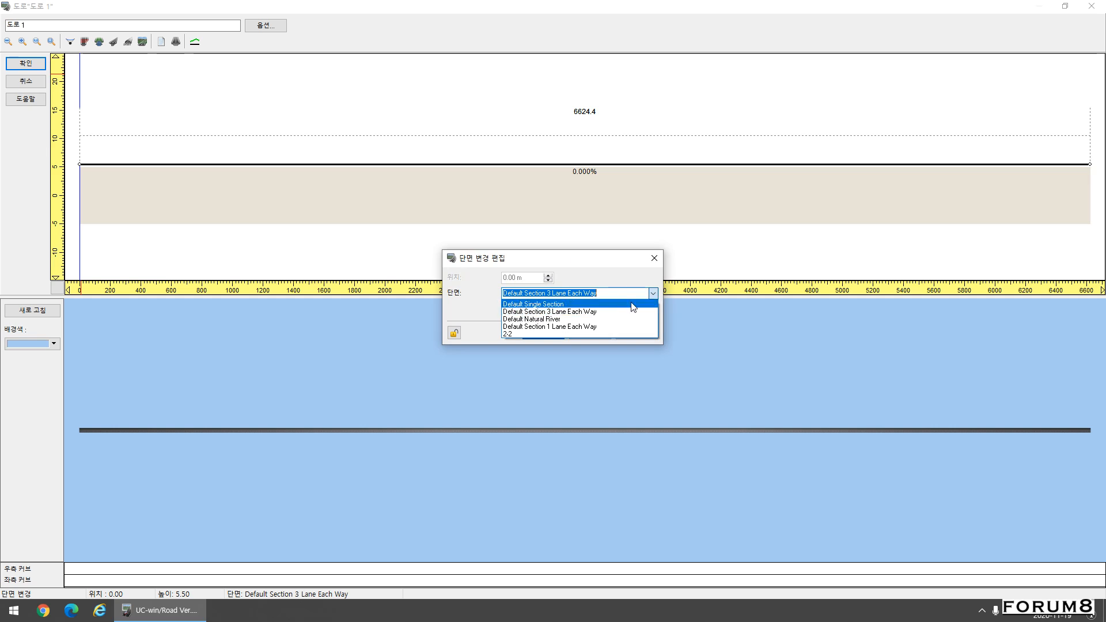
{"action": "left_click", "coordinate": [543, 333]}
{"action": "left_click", "coordinate": [543, 333]}
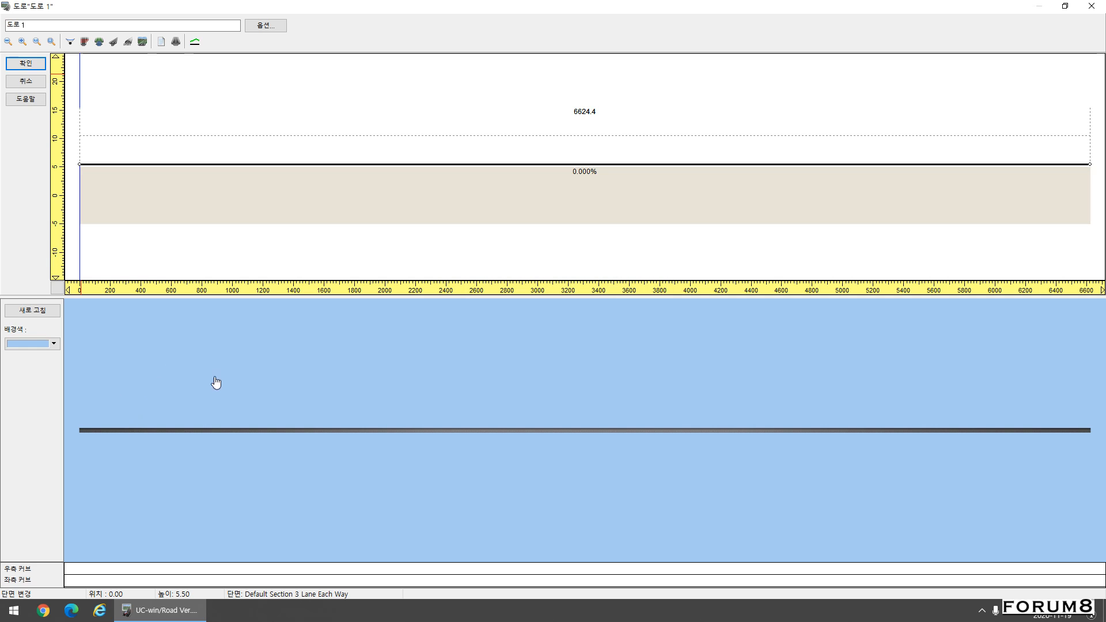
{"action": "left_click_drag", "start_coordinate": [179, 114], "coordinate": [81, 233]}
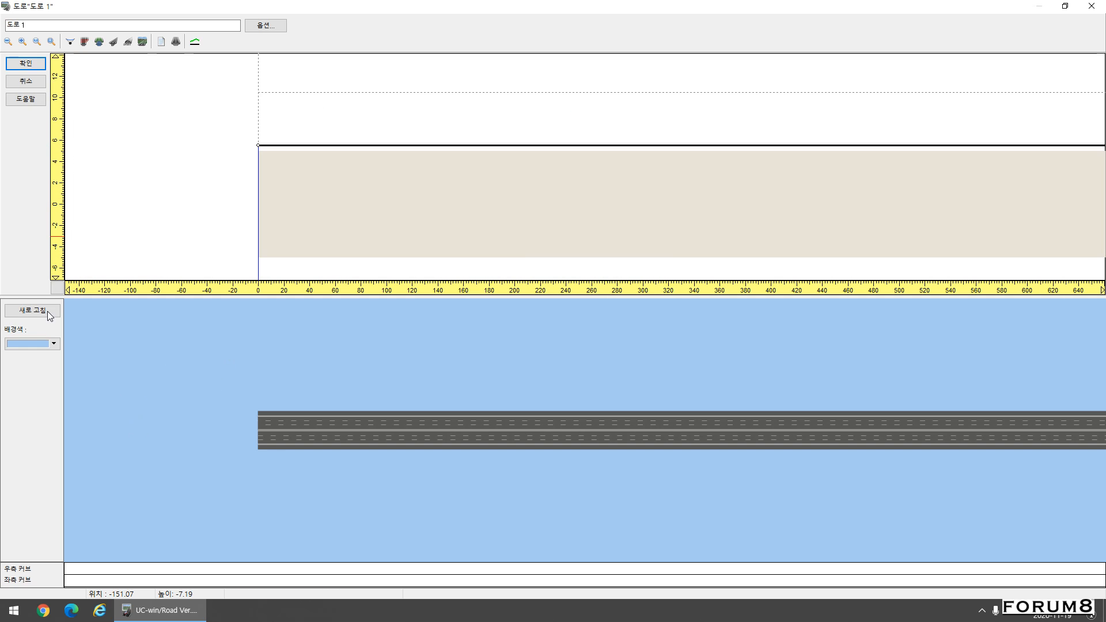
{"action": "left_click", "coordinate": [54, 313]}
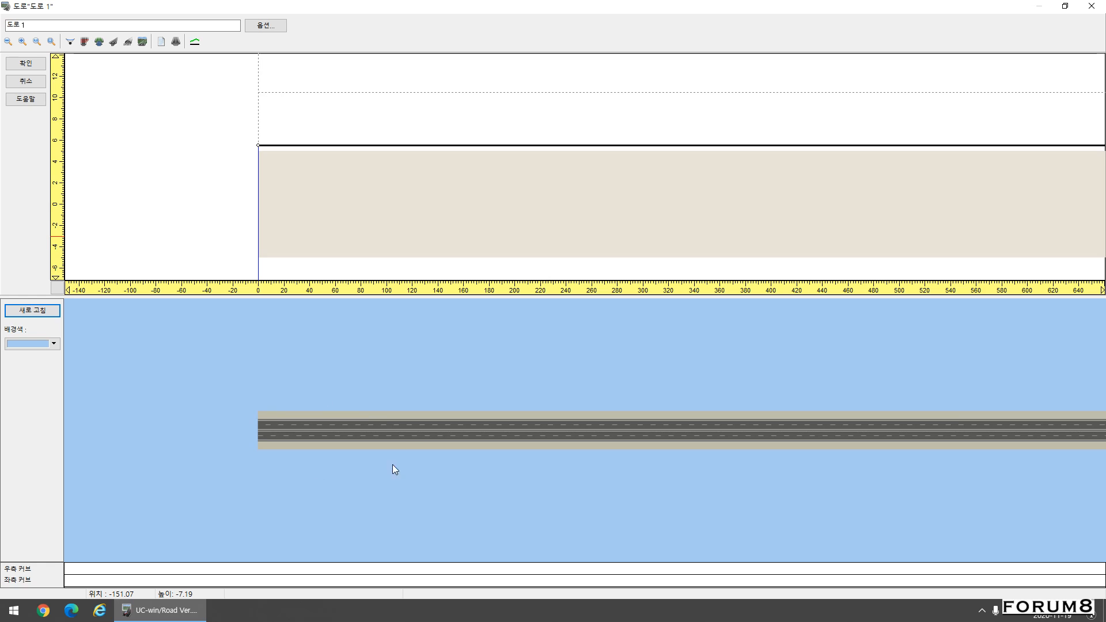
{"action": "left_click", "coordinate": [25, 63]}
Step: Place the viewpoint beside the road near its start, then apply the plan and look along the road in 3D
{"action": "left_click", "coordinate": [441, 316]}
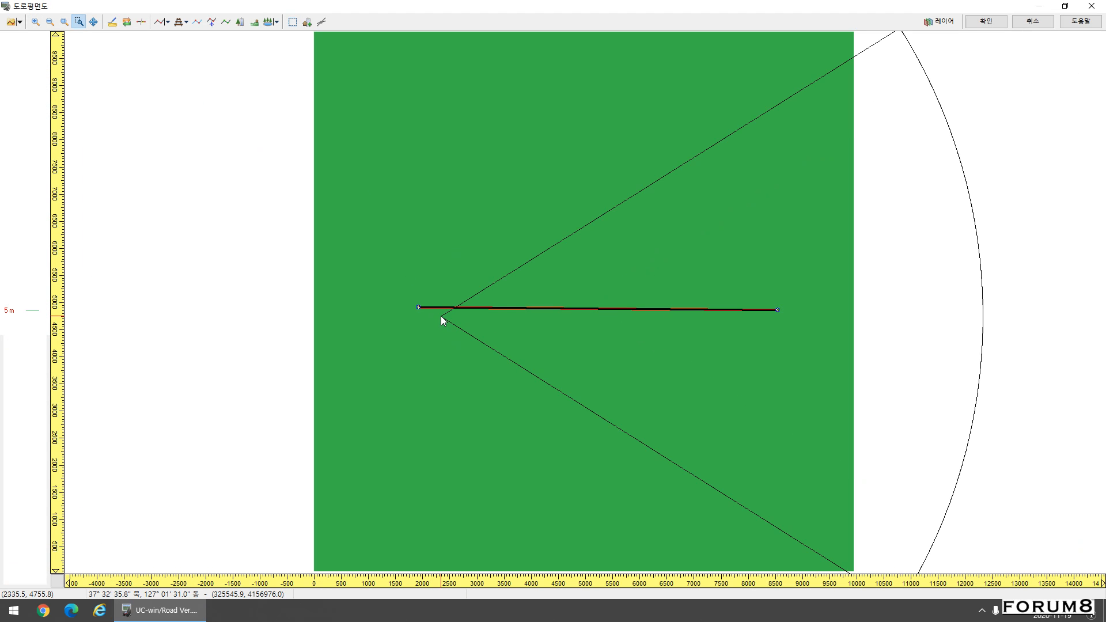
{"action": "left_click", "coordinate": [987, 21]}
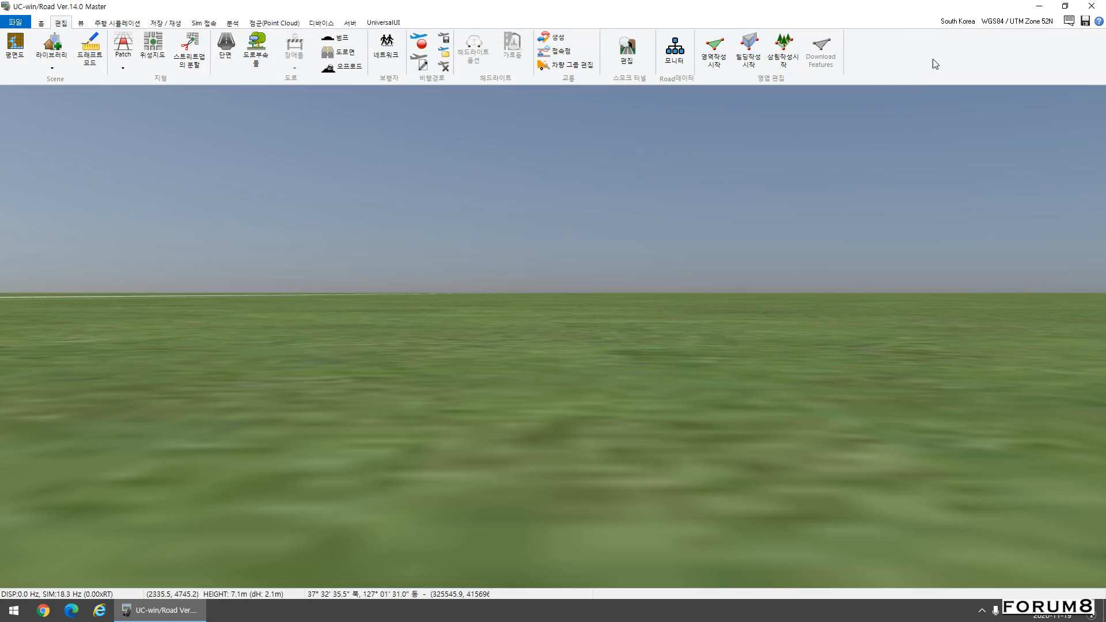
{"action": "left_click_drag", "start_coordinate": [484, 288], "coordinate": [353, 369]}
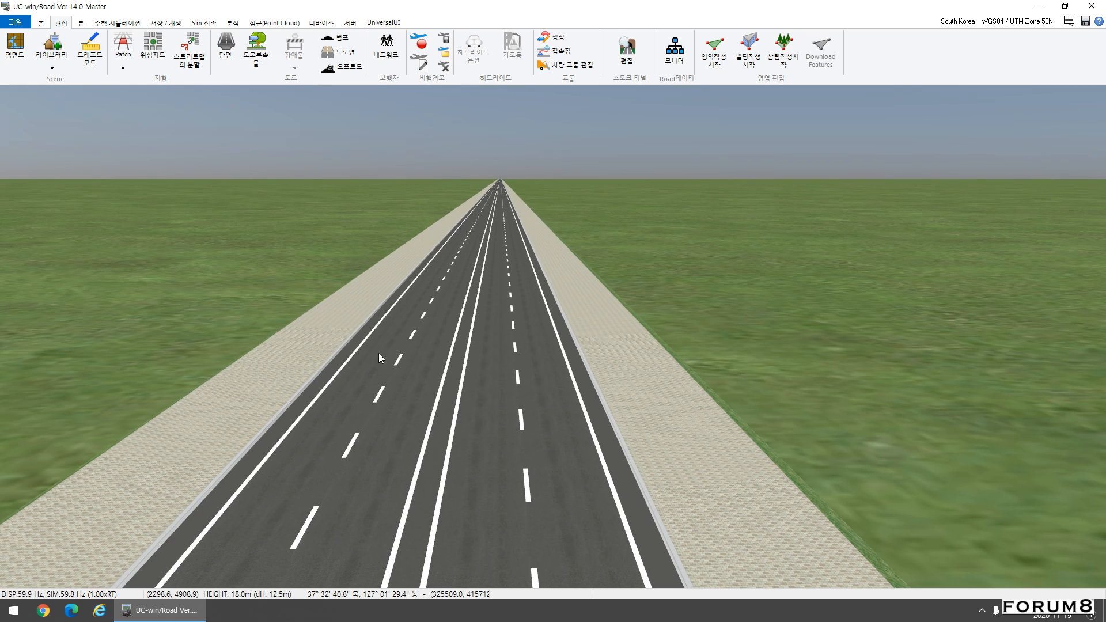